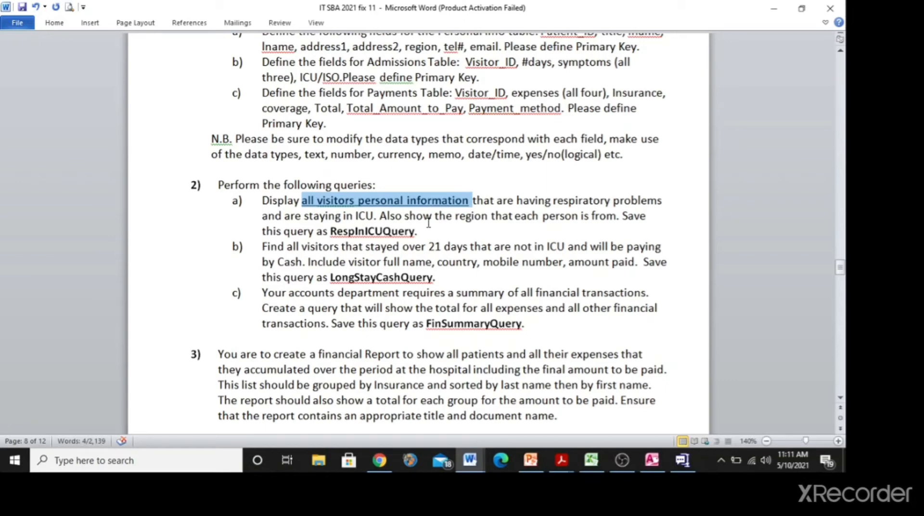
Make the phrases "respiratory problems" and "staying in ICU" bold and underlined in query 2a
click(557, 198)
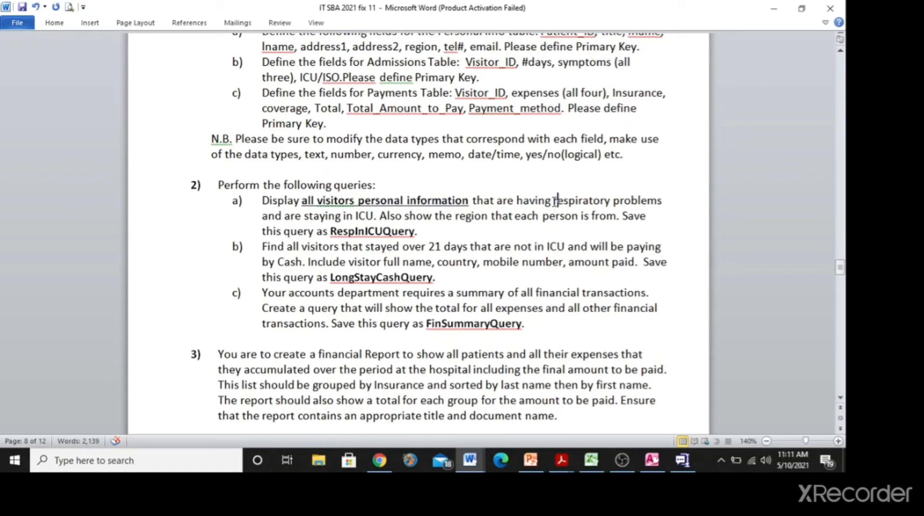
drag(554, 201, 664, 203)
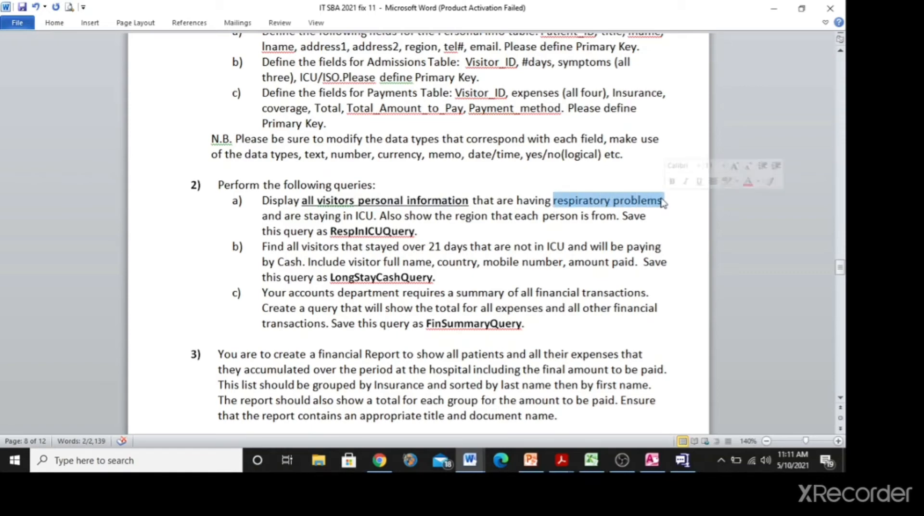
key(ctrl+u)
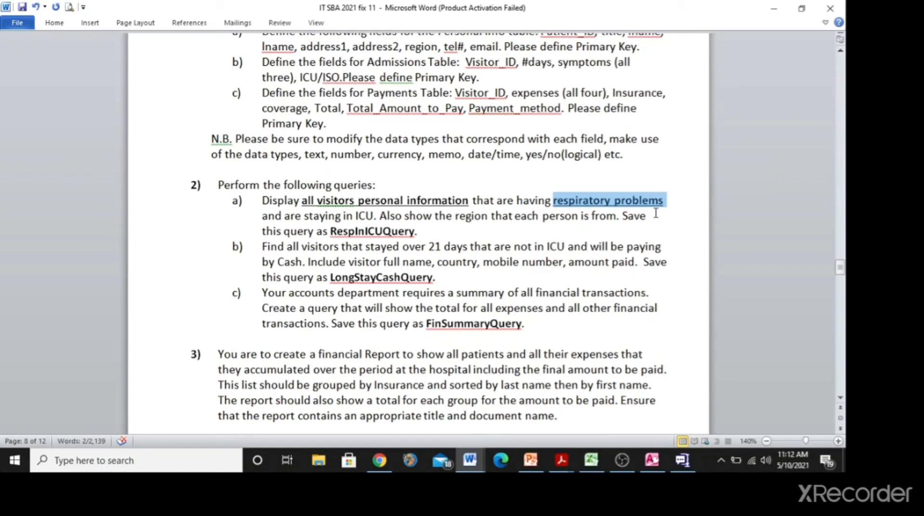
click(304, 215)
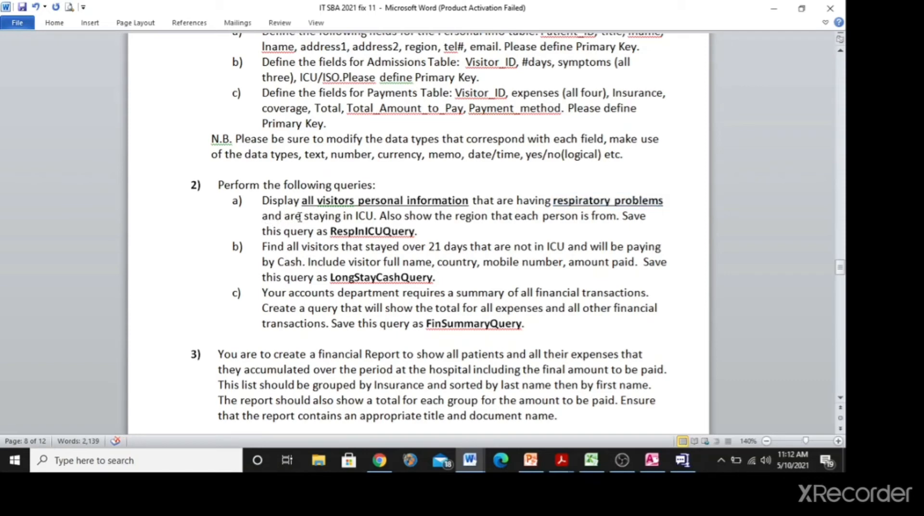
drag(305, 216, 372, 218)
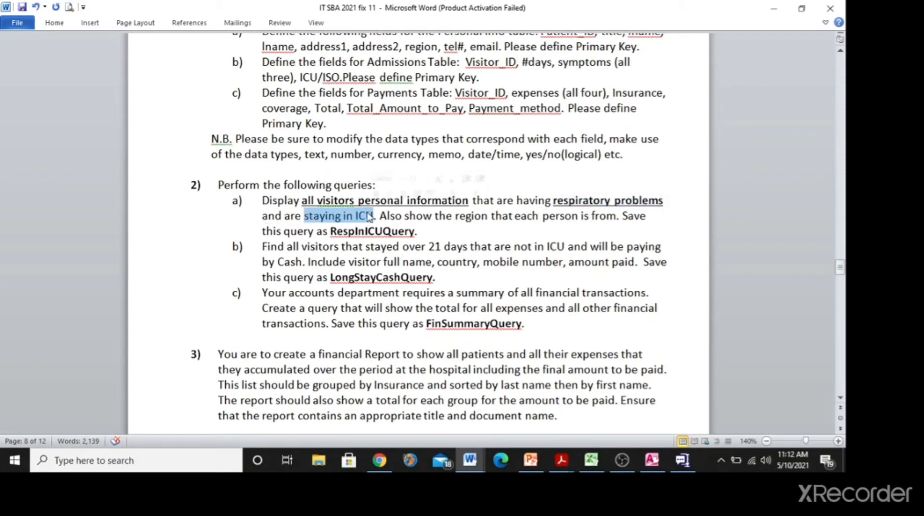
key(ctrl+b)
key(ctrl+u)
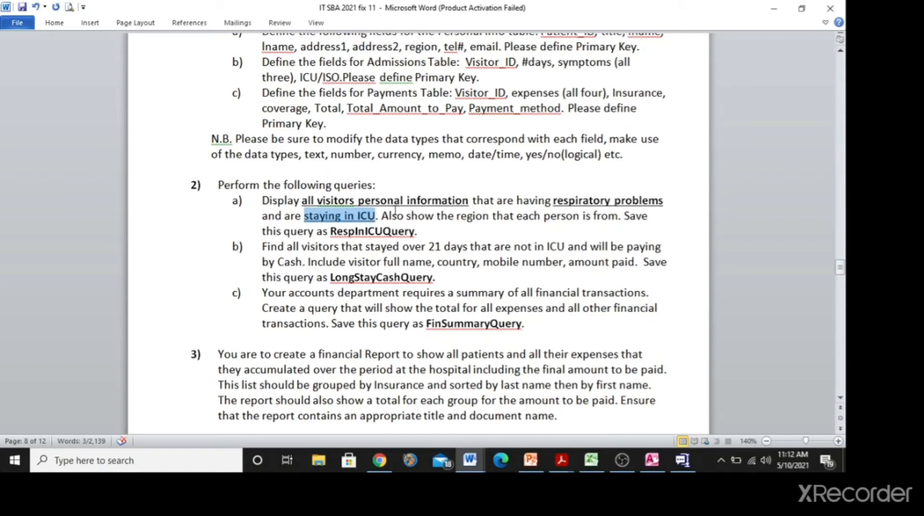
Review the emphasized requirements of query 2a: visitors' personal information, respiratory problems and staying in ICU
click(373, 198)
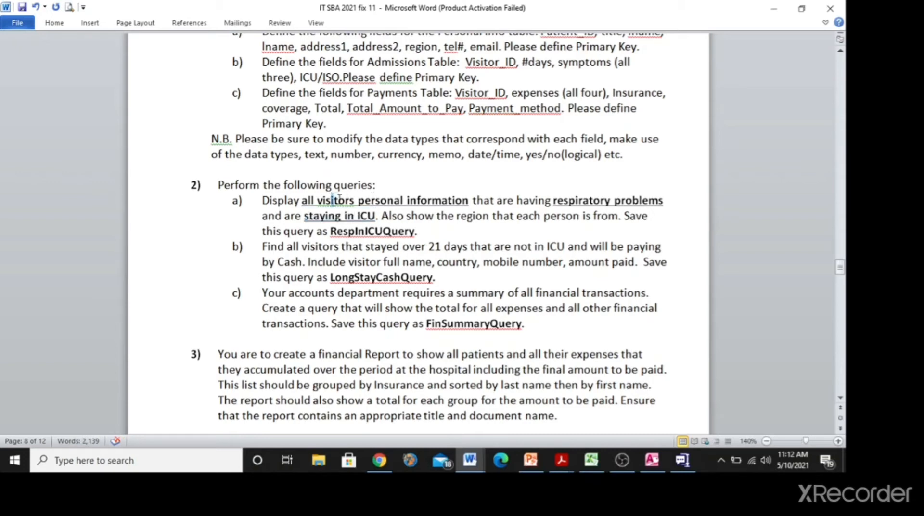
drag(331, 198, 413, 193)
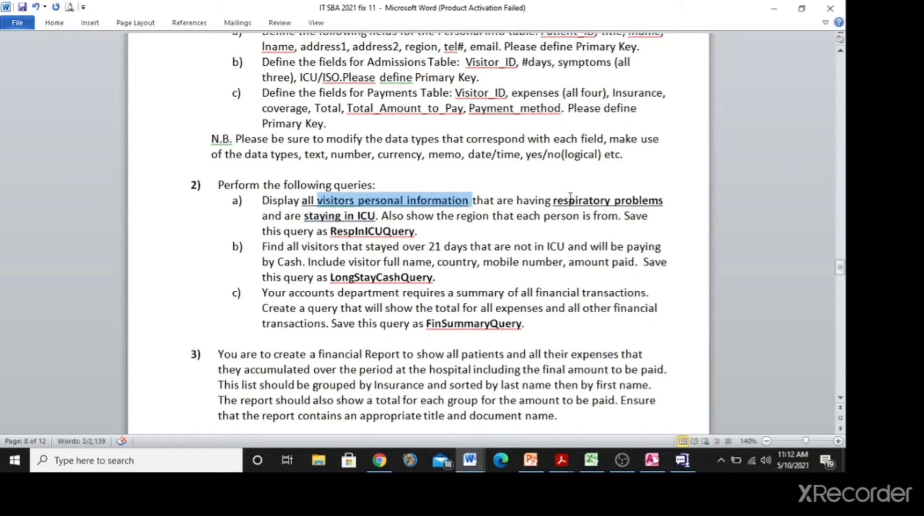
drag(570, 197, 644, 201)
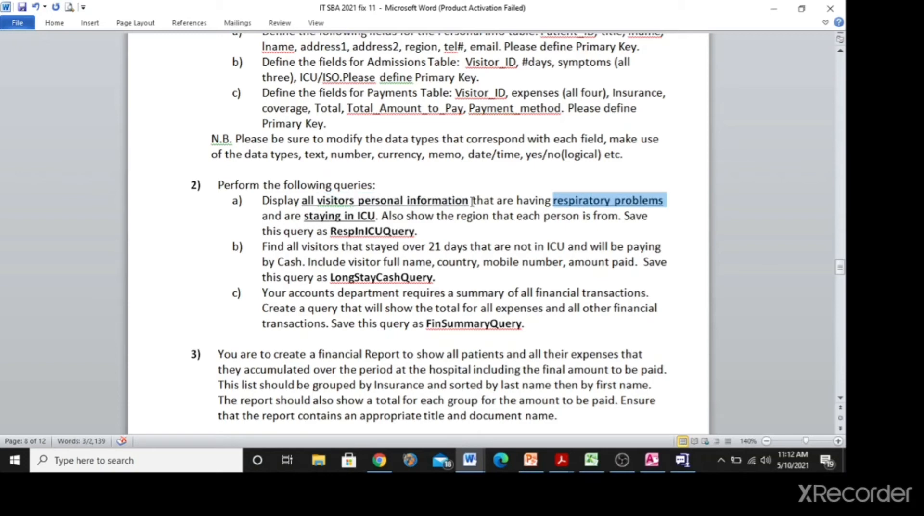
drag(317, 217, 364, 218)
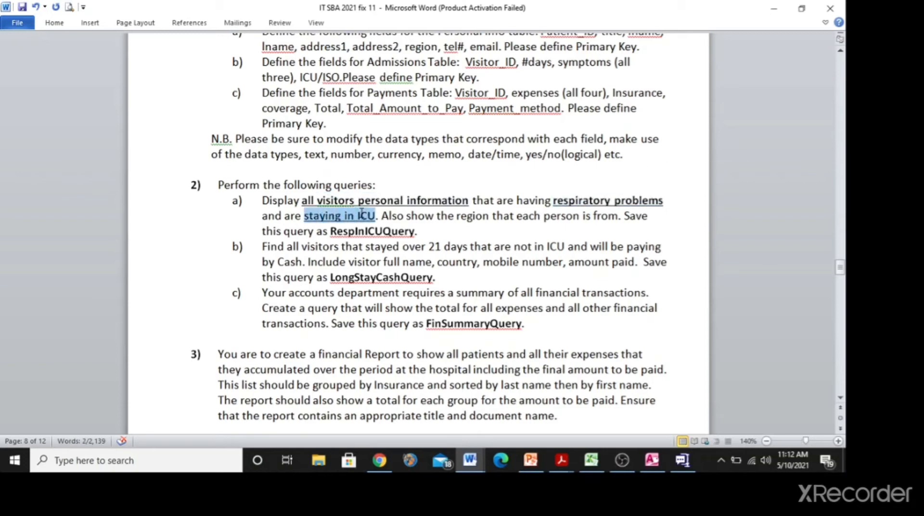
click(398, 216)
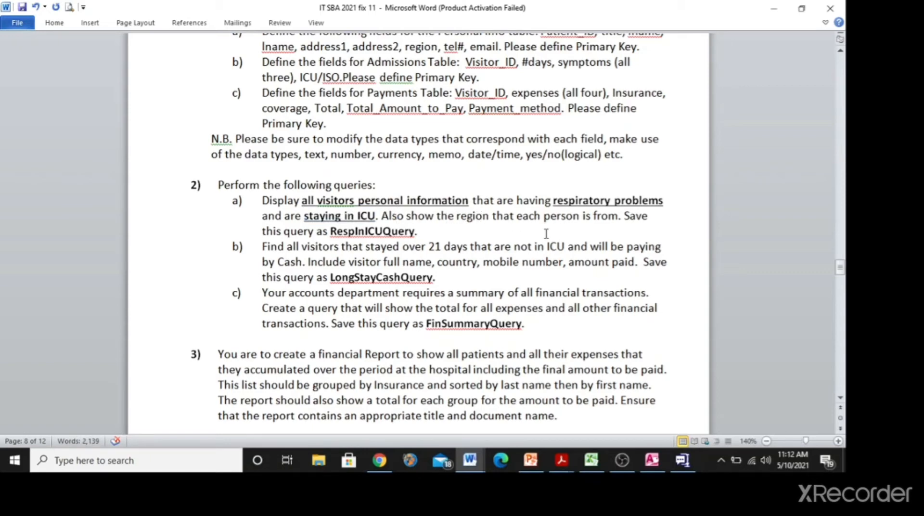
click(351, 200)
drag(359, 200, 476, 202)
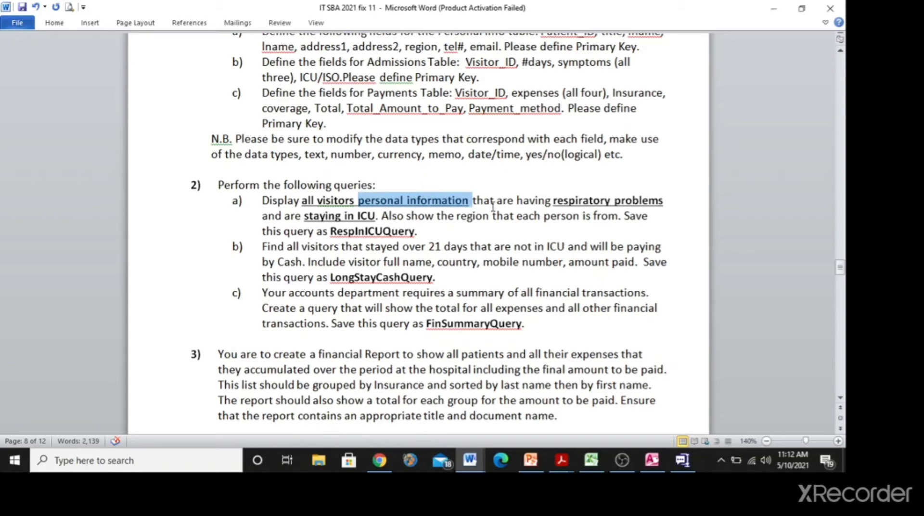
click(571, 200)
drag(555, 201, 667, 201)
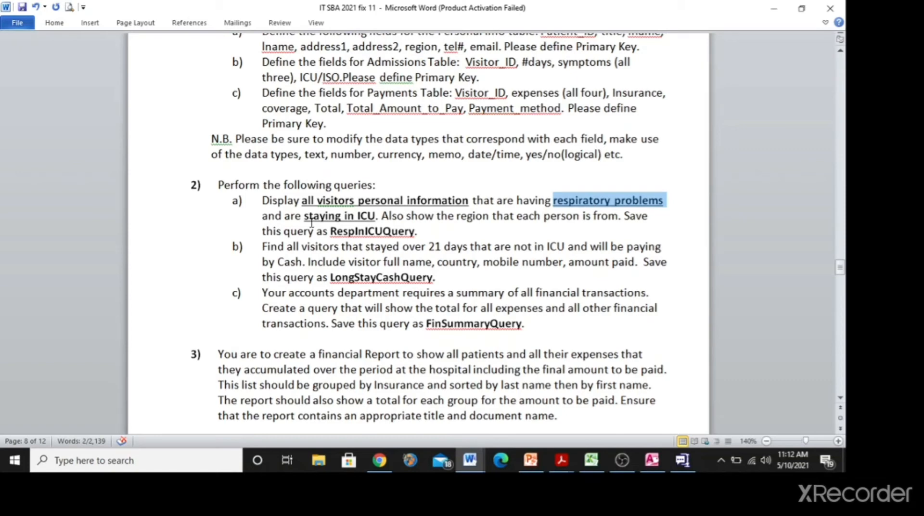
drag(304, 216, 377, 219)
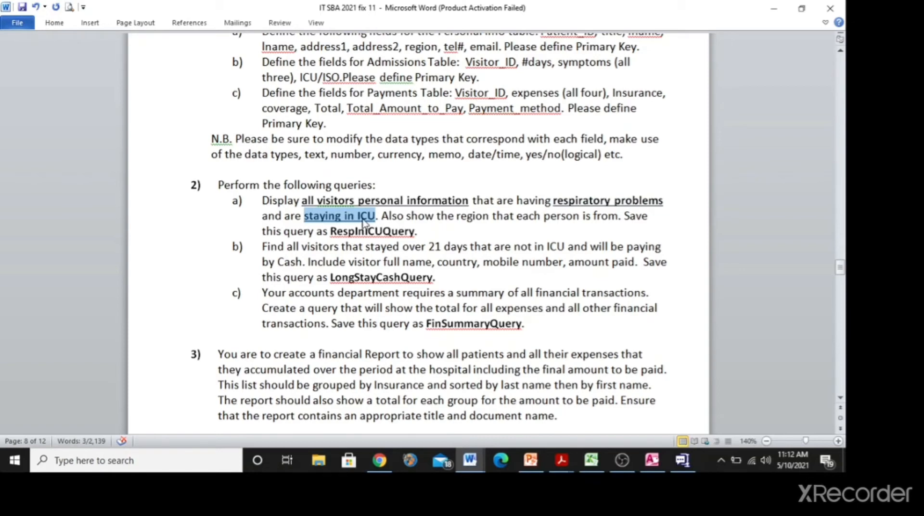
Switch to the HOSPITAL_ADMISSIONS database in Access and create a query in design view with the Personal Info and Admissions tables
key(alt+Tab)
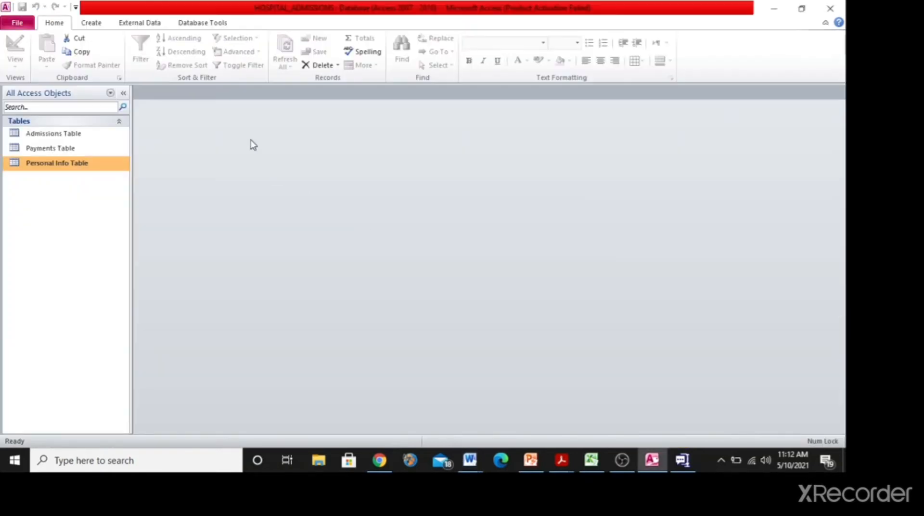
click(99, 25)
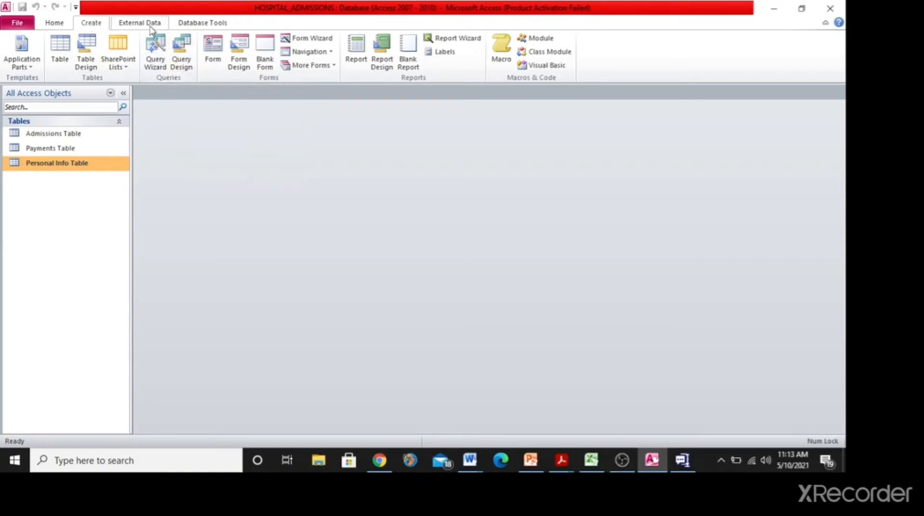
click(188, 59)
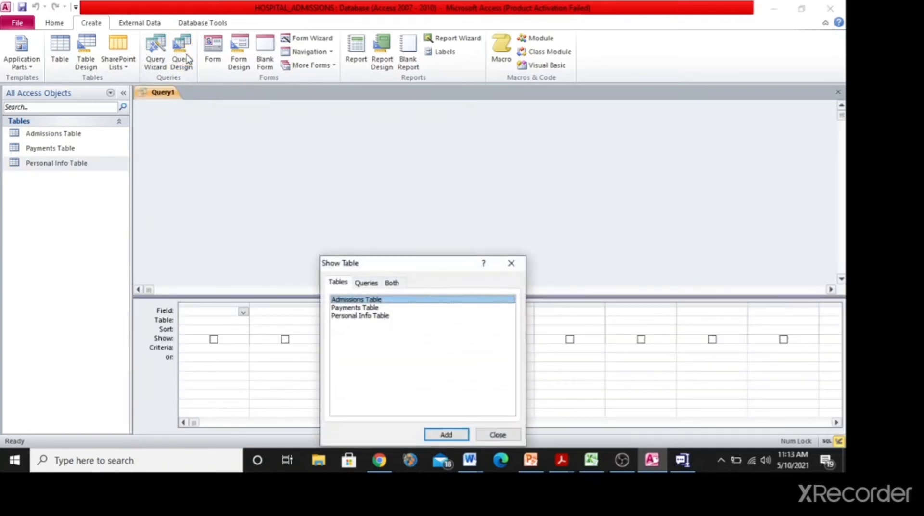
drag(437, 265, 458, 161)
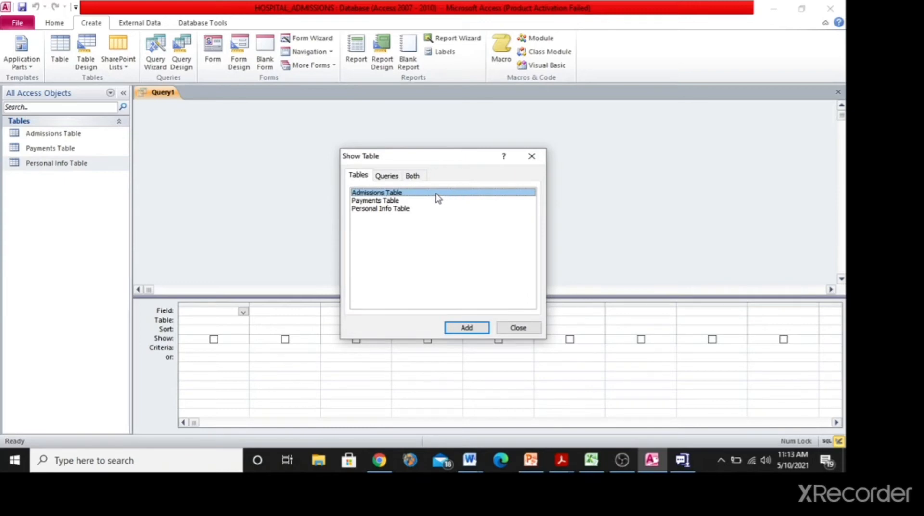
click(402, 210)
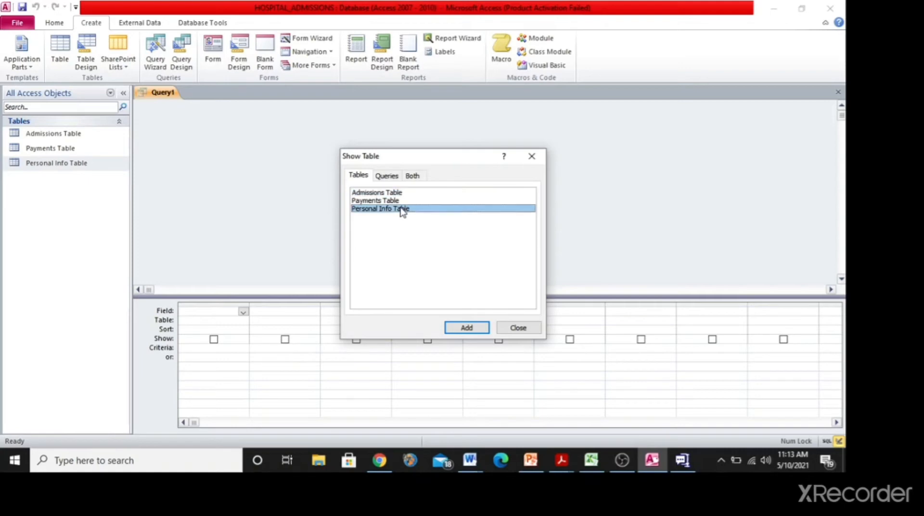
click(468, 329)
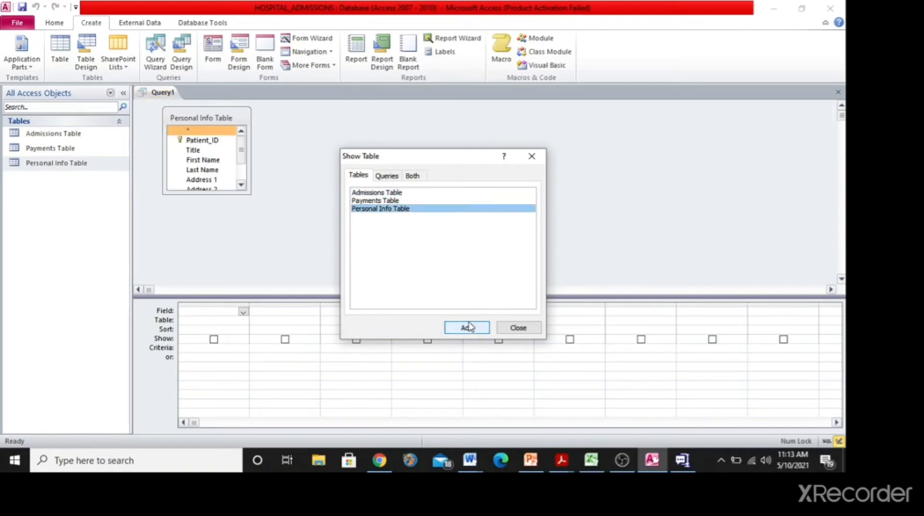
click(383, 193)
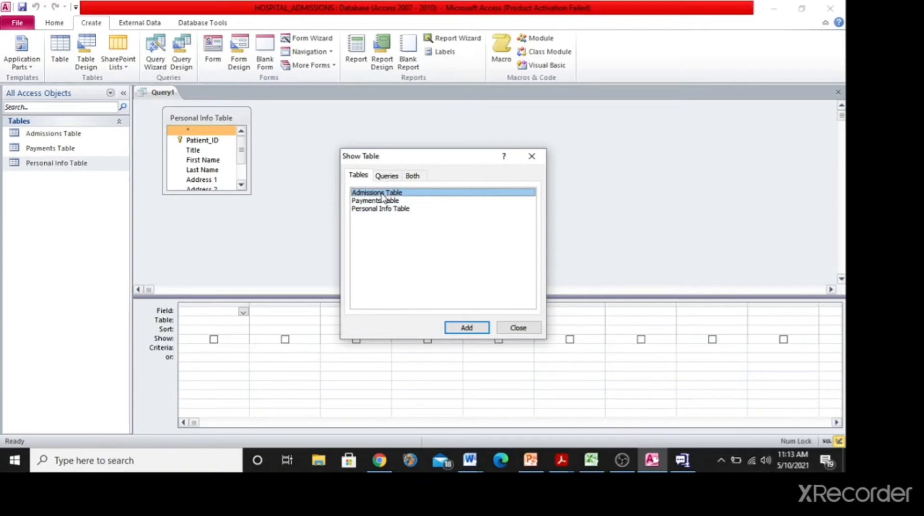
click(466, 328)
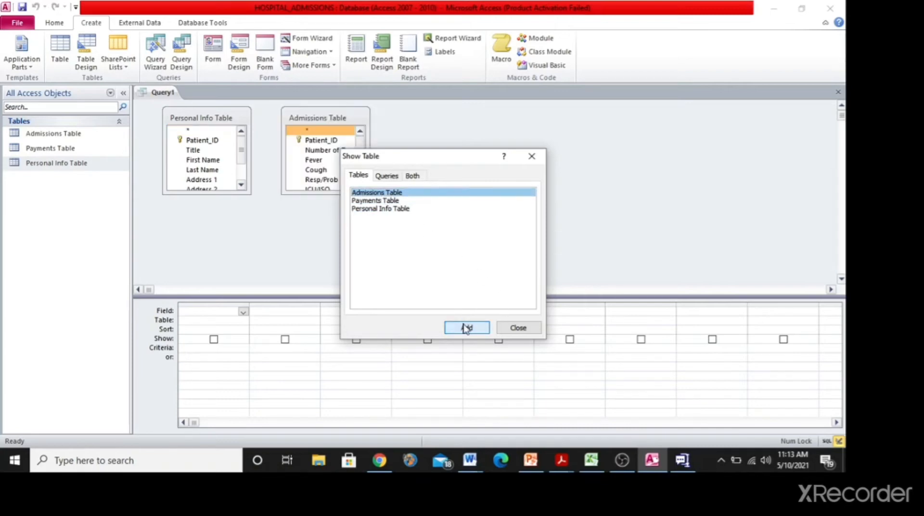
click(510, 328)
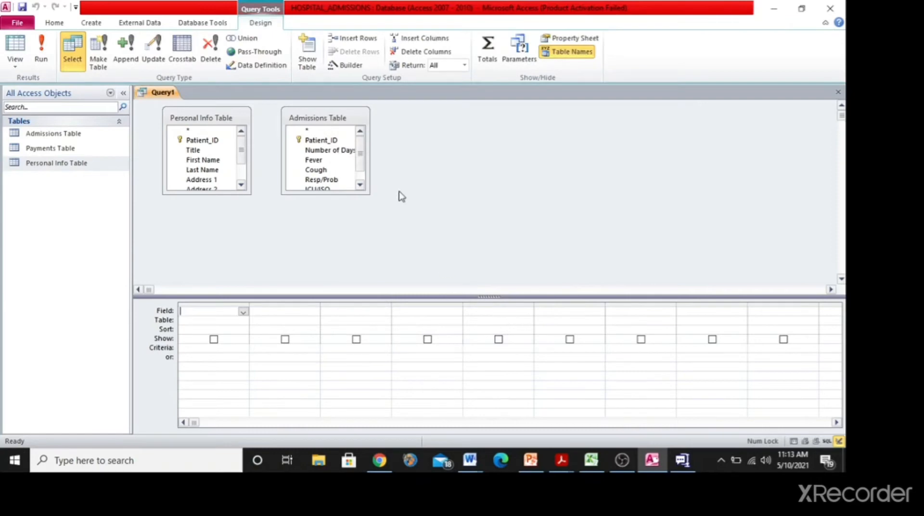
Enlarge both field lists to show all their fields and join the Personal Info and Admissions tables on Patient_ID
drag(338, 194, 338, 236)
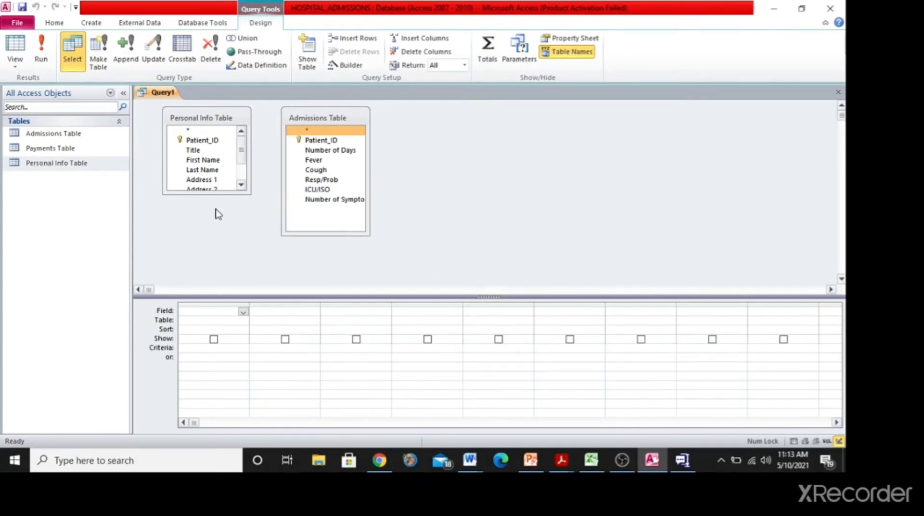
drag(208, 193, 213, 266)
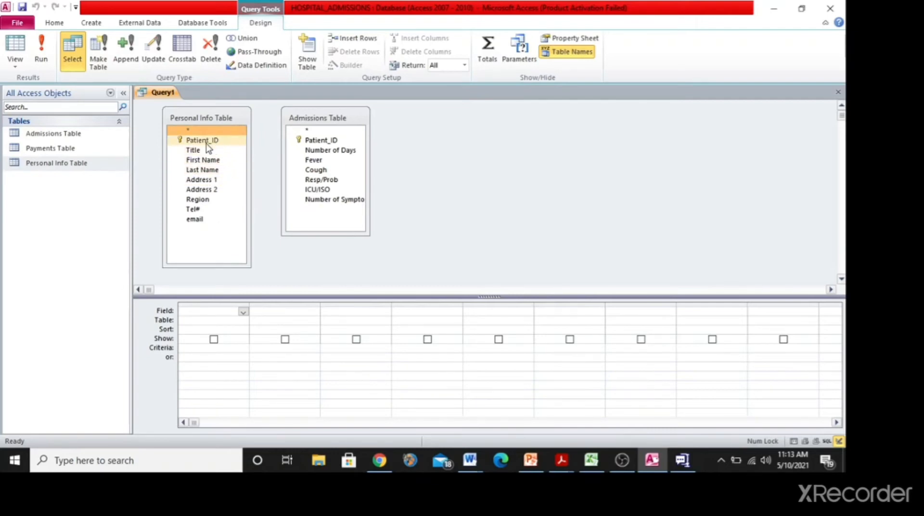
drag(207, 143, 320, 104)
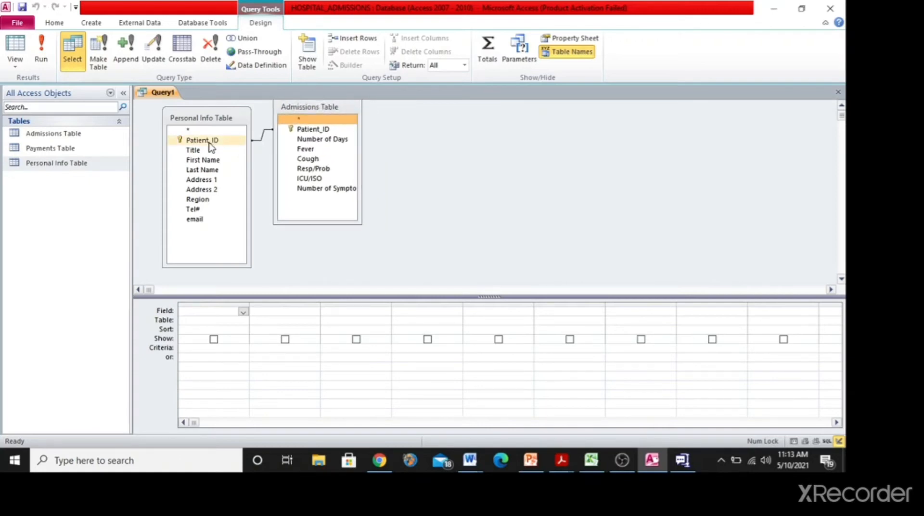
click(210, 144)
click(308, 129)
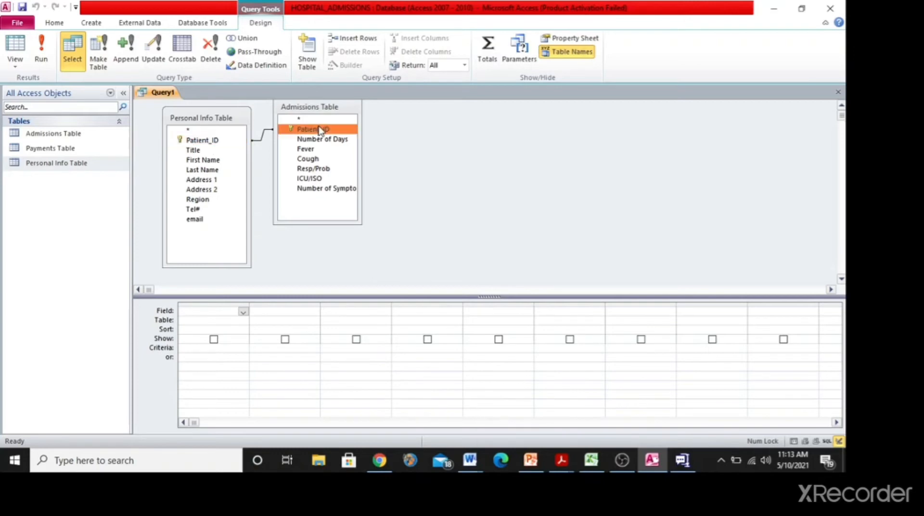
drag(326, 111, 337, 124)
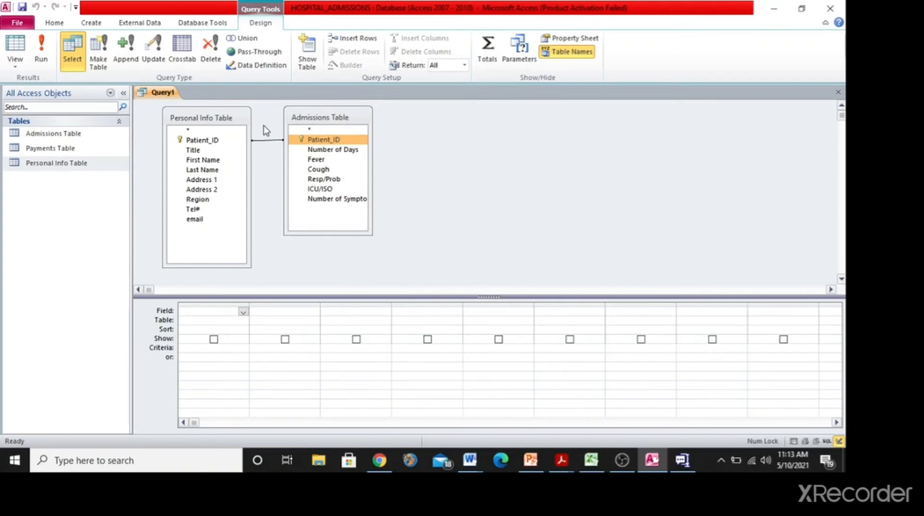
Recheck query 2a's personal information requirement in Word and add Patient_ID, Title, First Name, Last Name and Address 1 to the Access query
key(alt+Tab)
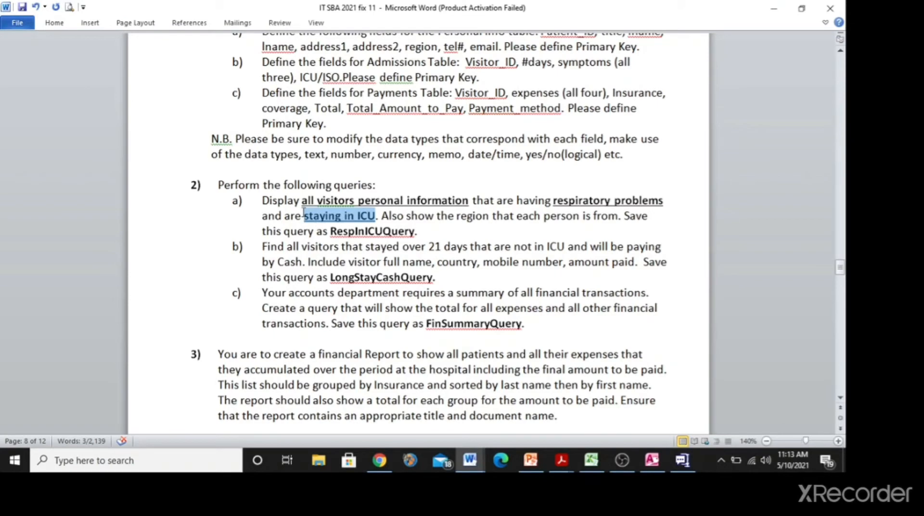
click(309, 198)
drag(308, 198, 443, 206)
key(alt+Tab)
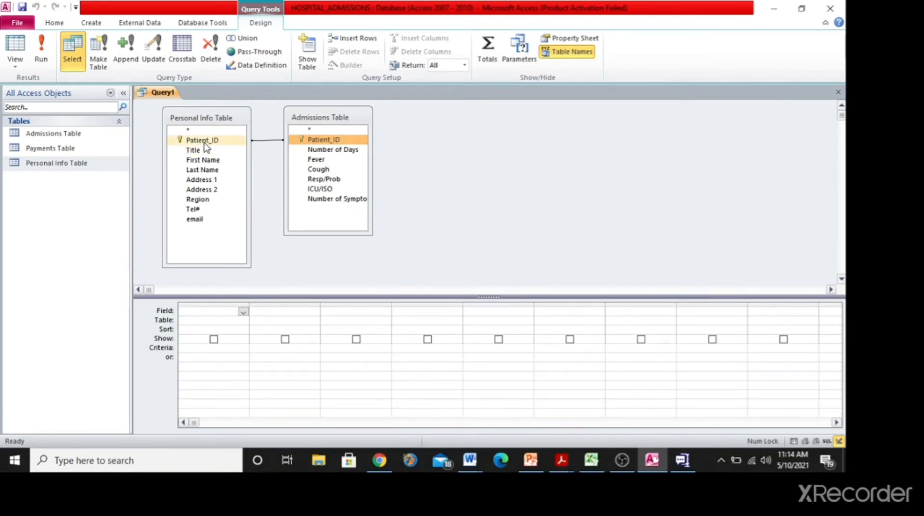
click(206, 145)
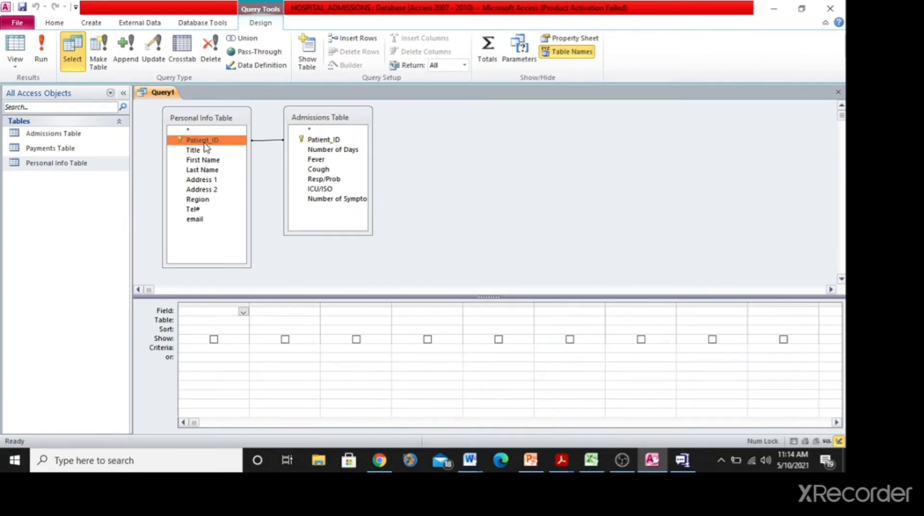
right_click(206, 144)
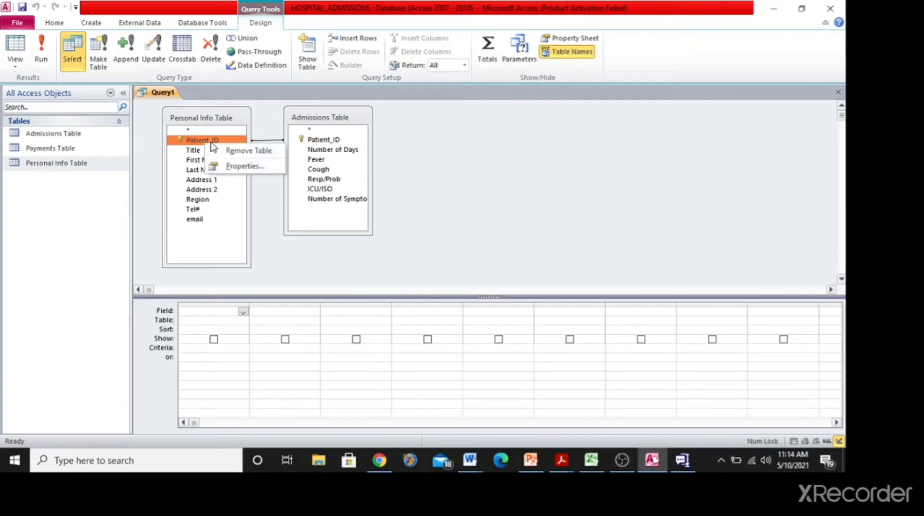
key(Escape)
drag(206, 145, 215, 316)
drag(199, 153, 359, 313)
drag(205, 170, 491, 308)
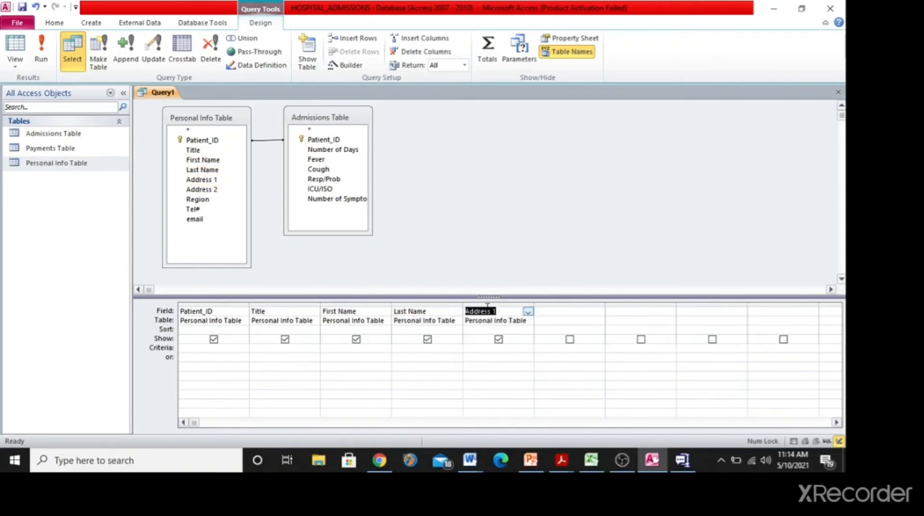
Add the Address 2, Region, Tel# and email fields of the Personal Info table to the query grid
drag(207, 191, 638, 315)
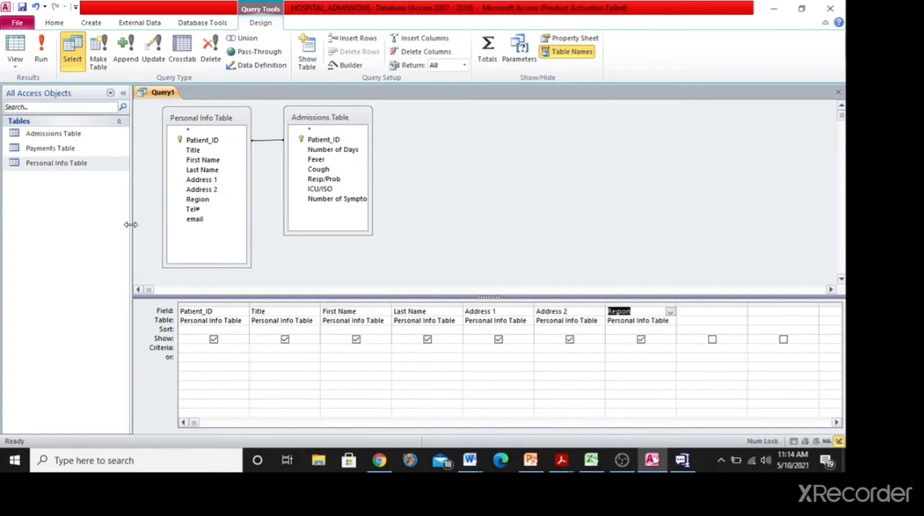
drag(196, 210, 696, 313)
drag(211, 217, 765, 315)
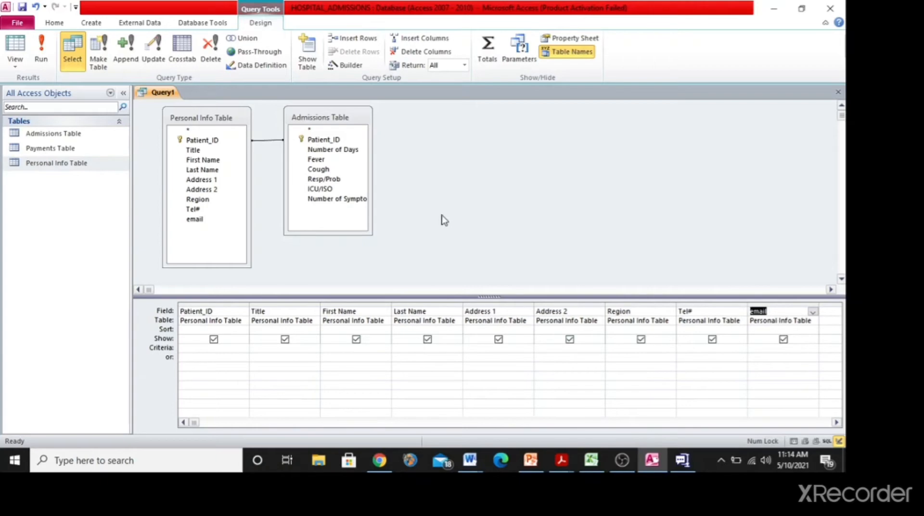
Recheck the respiratory problems requirement in Word and add the Resp/Prob field of the Admissions Table to the Access query grid
key(alt+Tab)
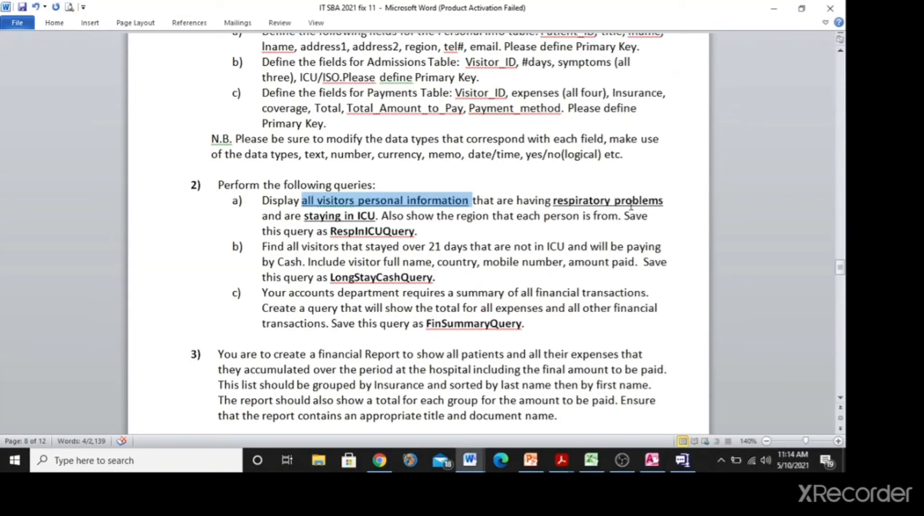
key(alt+Tab)
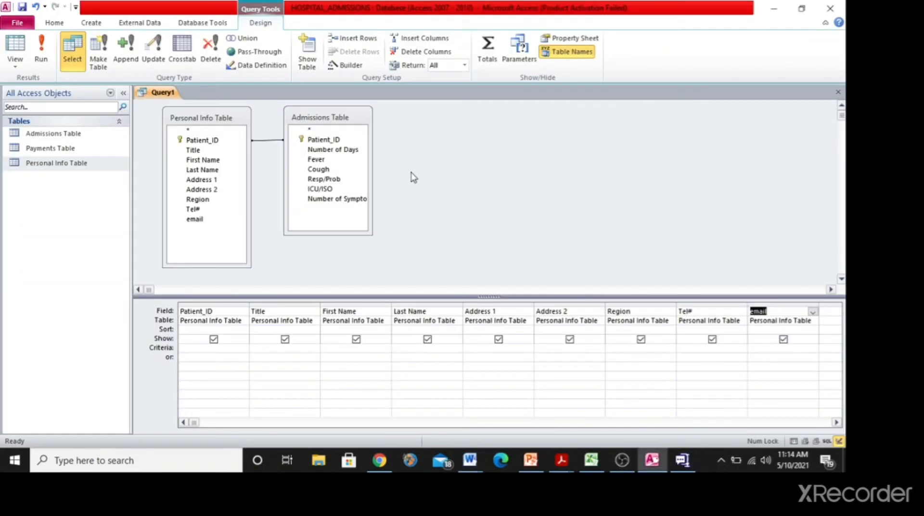
click(337, 179)
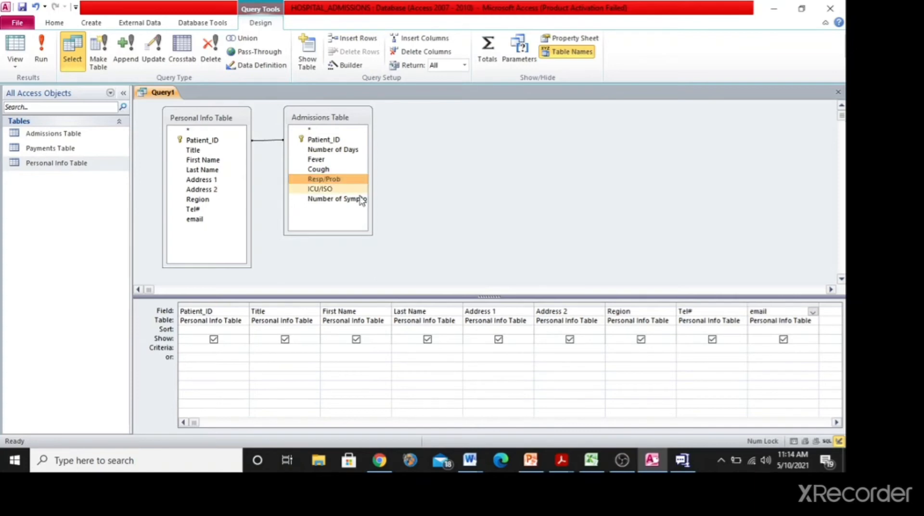
click(837, 423)
click(837, 423)
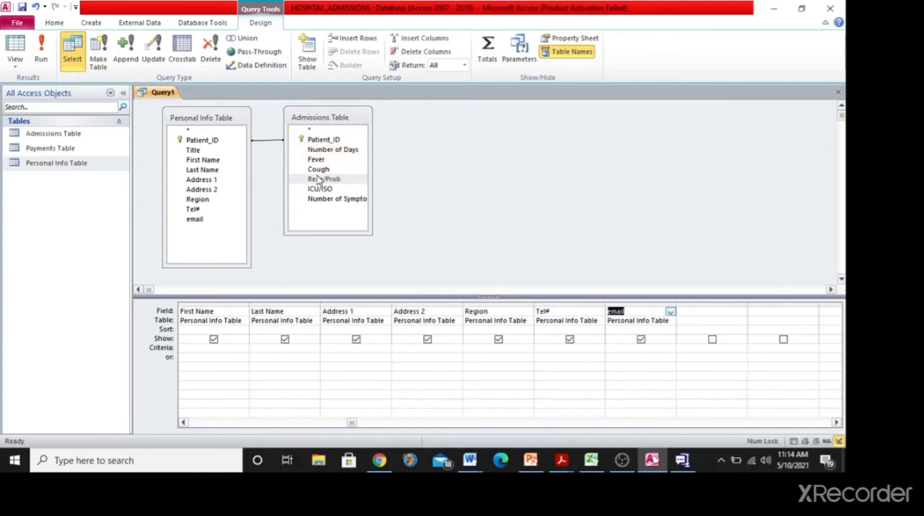
drag(318, 179, 705, 313)
Recheck the staying in ICU requirement in Word and add the ICU/ISO field of the Admissions Table to the Access query grid
key(alt+Tab)
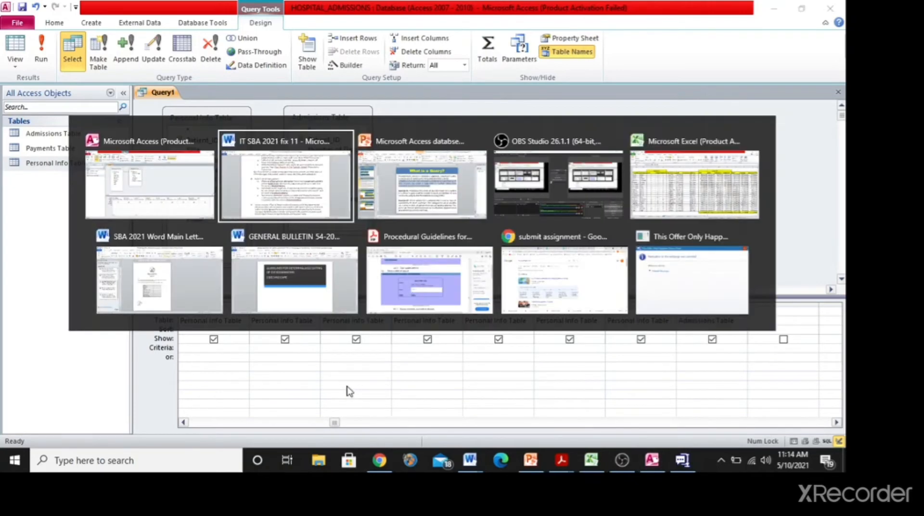
drag(305, 216, 366, 214)
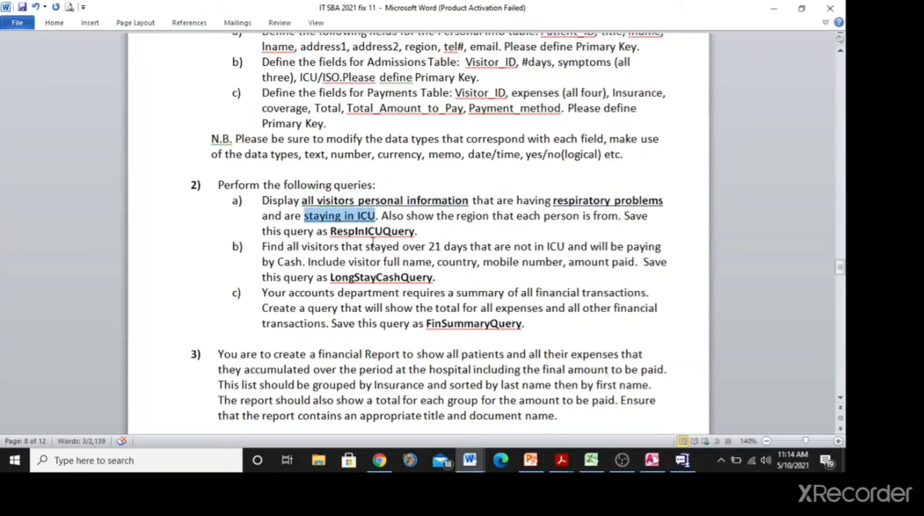
key(alt+Tab)
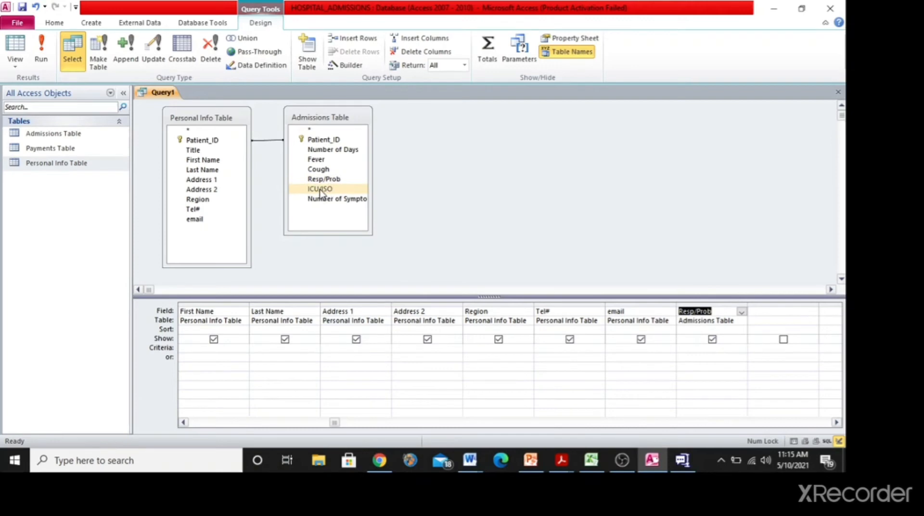
click(336, 193)
drag(337, 193, 778, 315)
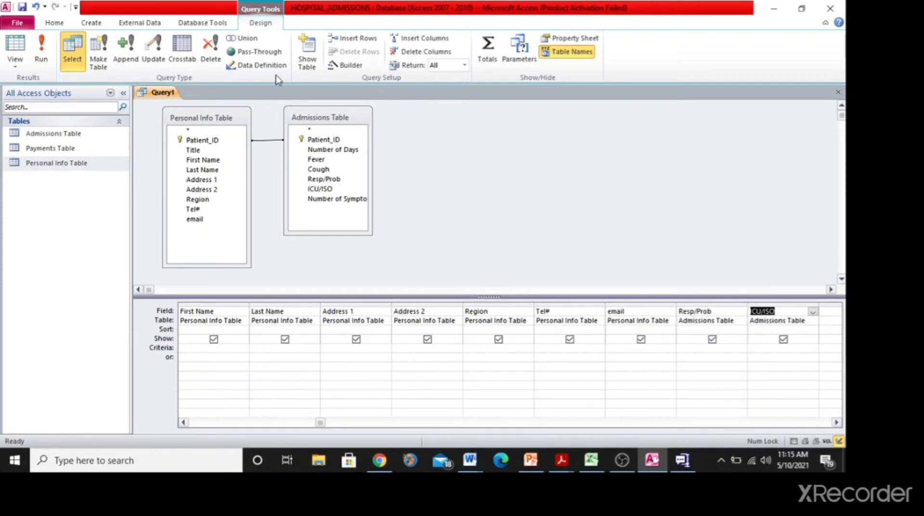
Run the unfiltered query and compare its Resp/Prob values with the respiratory problems requirement in Word
click(43, 56)
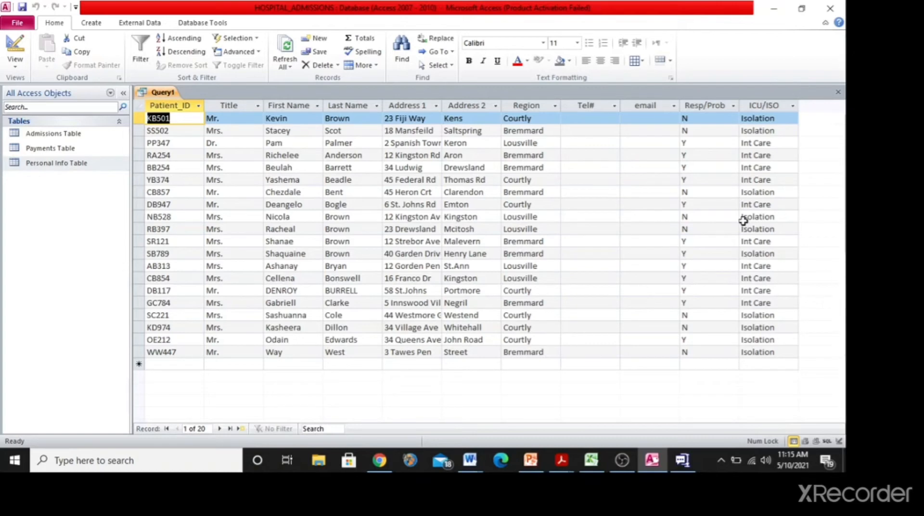
click(702, 145)
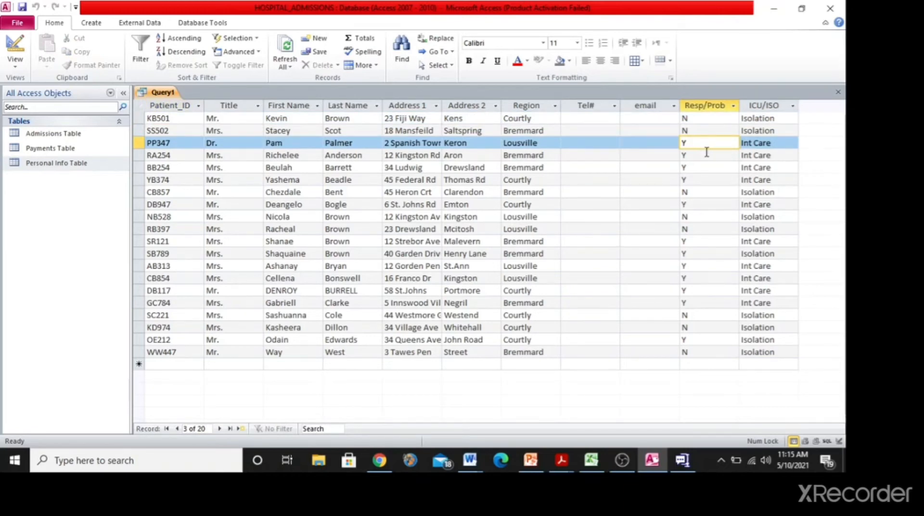
key(alt+Tab)
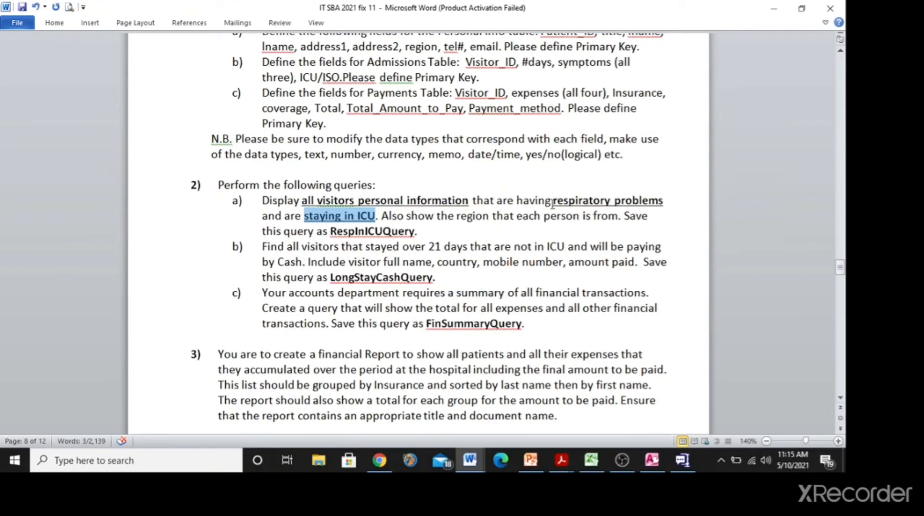
click(682, 195)
key(alt+Tab)
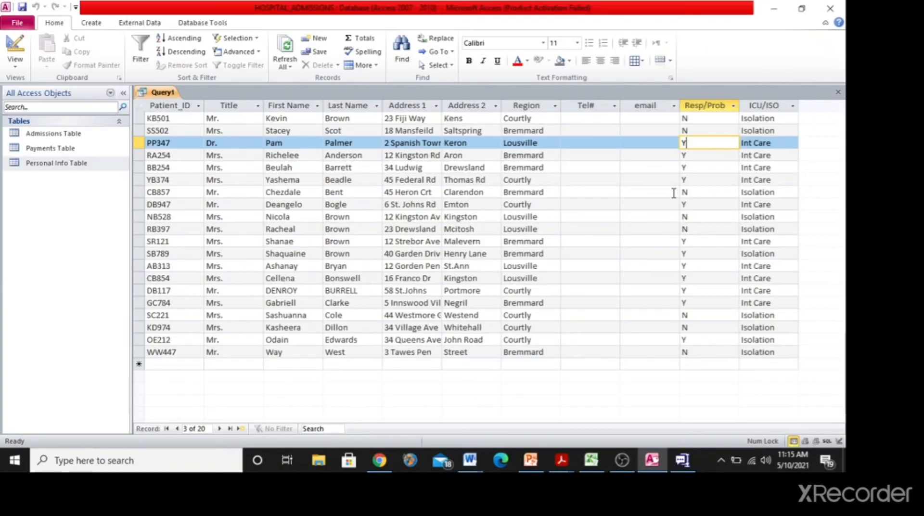
click(690, 131)
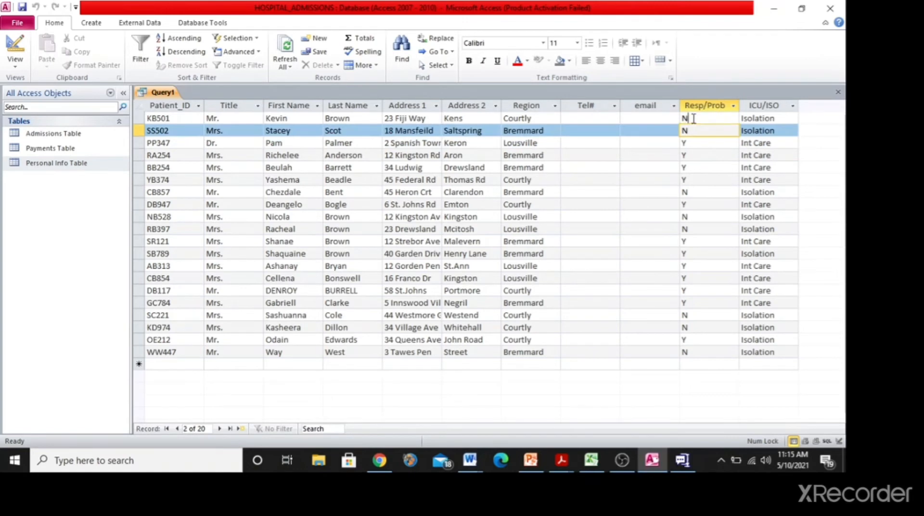
click(689, 118)
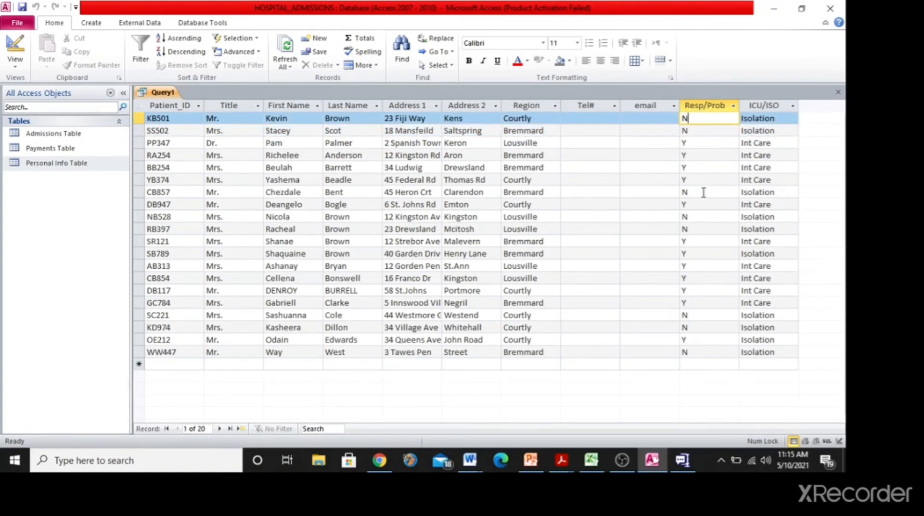
click(704, 193)
click(709, 202)
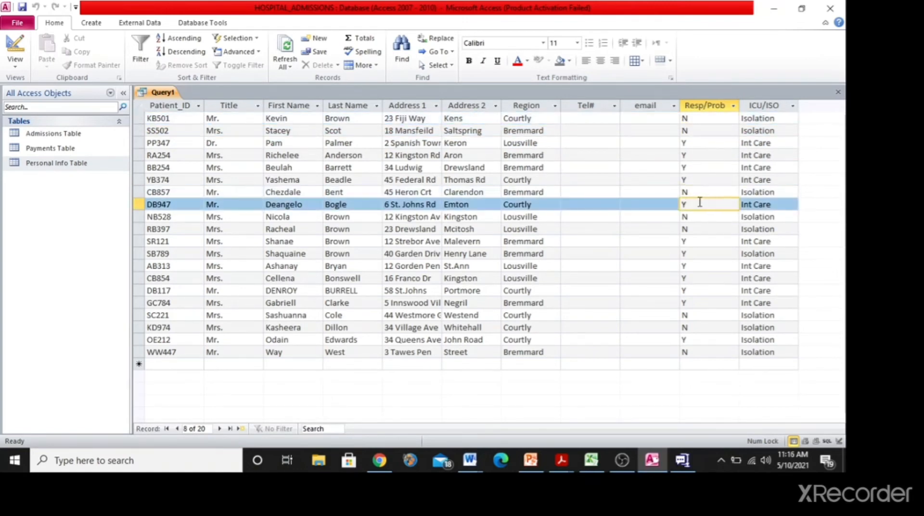
Recheck how respiratory problems are coded in the results, set the Resp/Prob criterion to Y in the query design and run the query
click(13, 46)
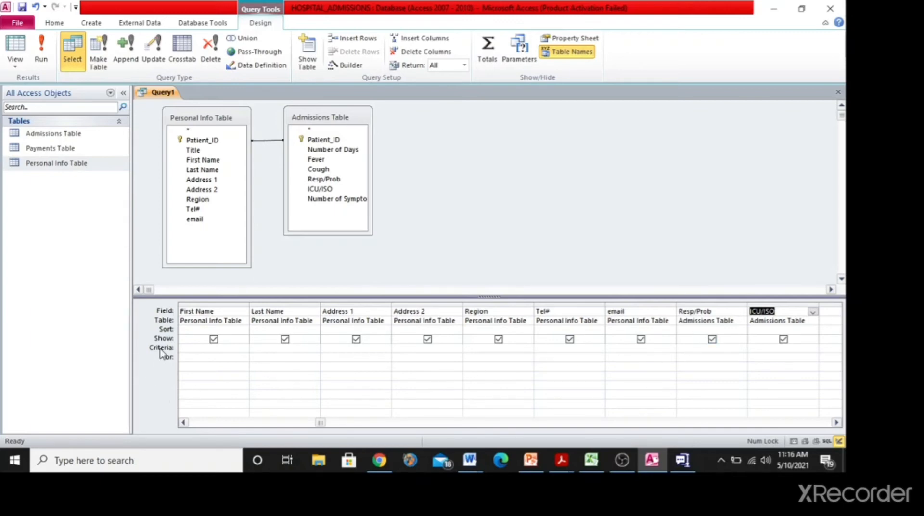
click(44, 48)
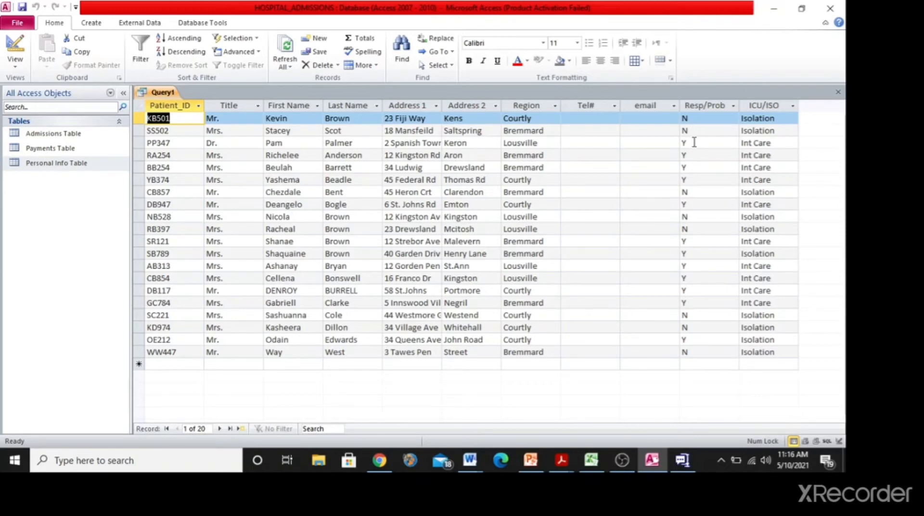
click(681, 144)
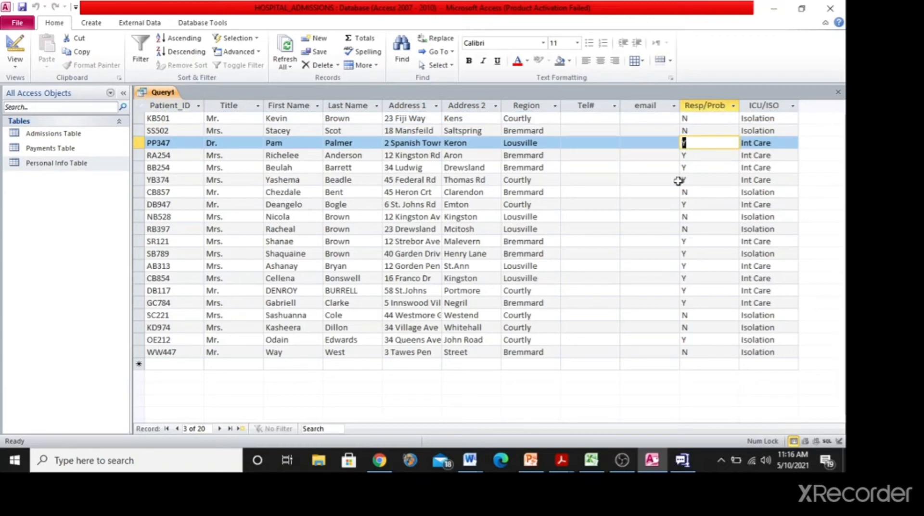
click(9, 44)
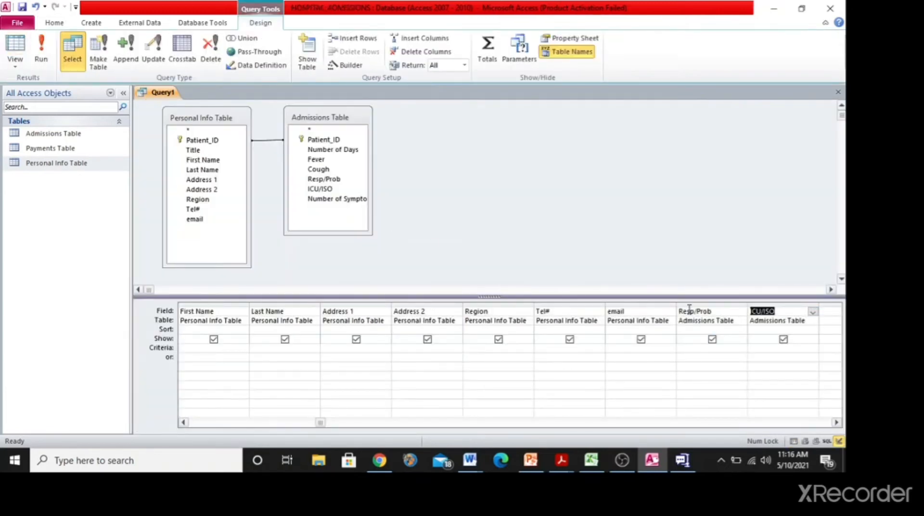
click(687, 349)
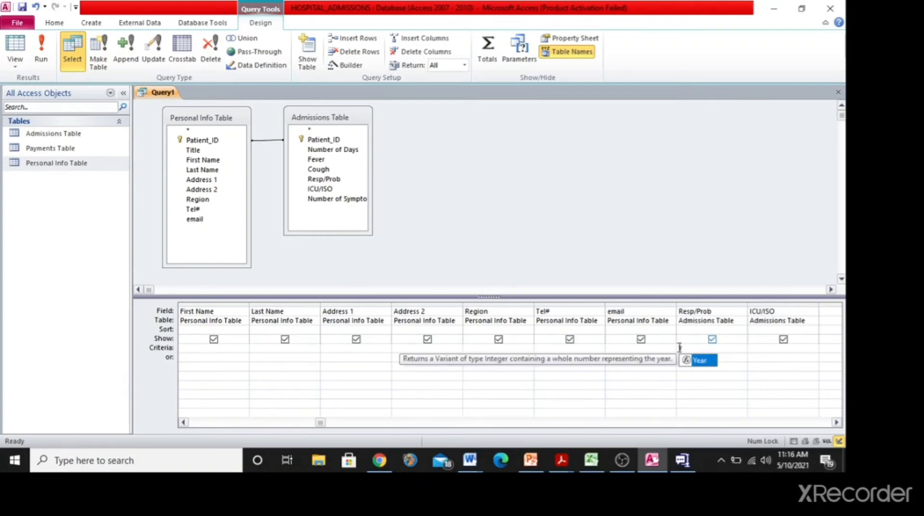
click(43, 48)
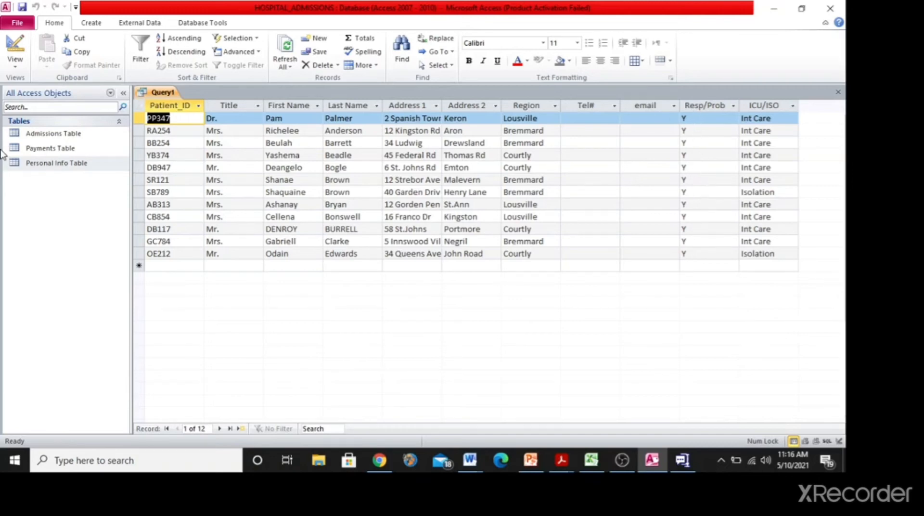
Try Yes as the Resp/Prob criterion in the query design, restore it to Y and rerun the query
click(15, 48)
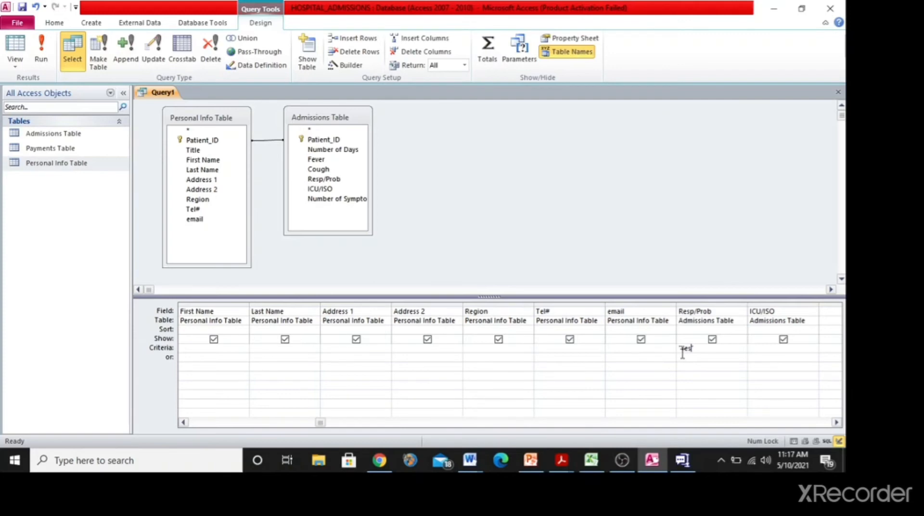
key(BackSpace)
click(42, 54)
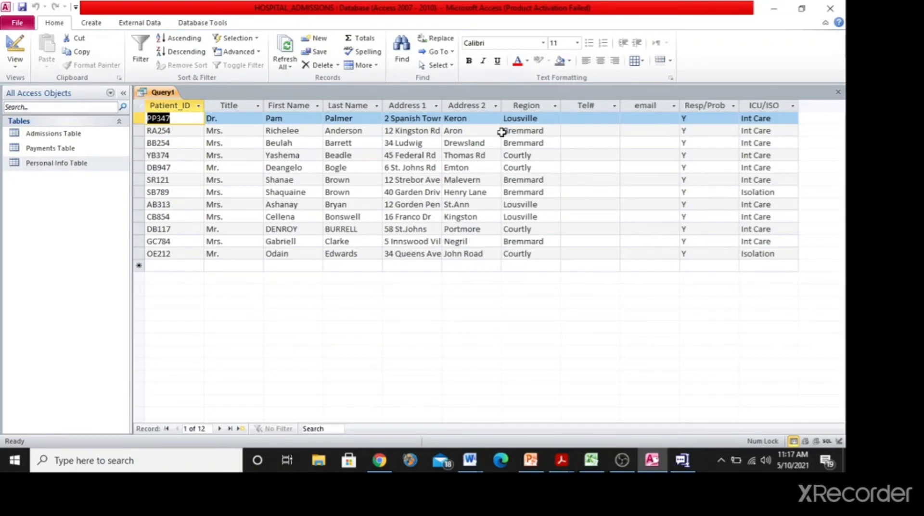
Reread the staying in ICU requirement in Word and copy the Int Care value from the ICU/ISO column of the Access results
key(alt+Tab)
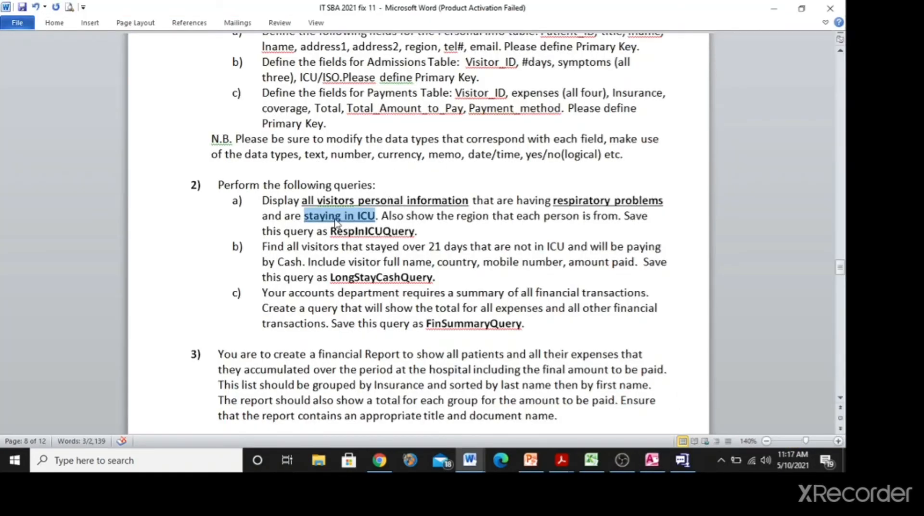
click(335, 216)
drag(305, 217, 369, 214)
key(alt+Tab)
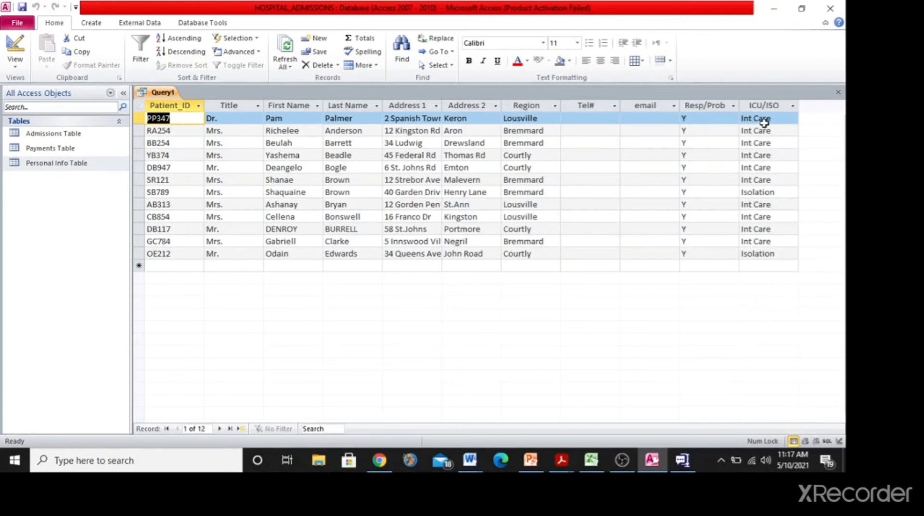
click(777, 118)
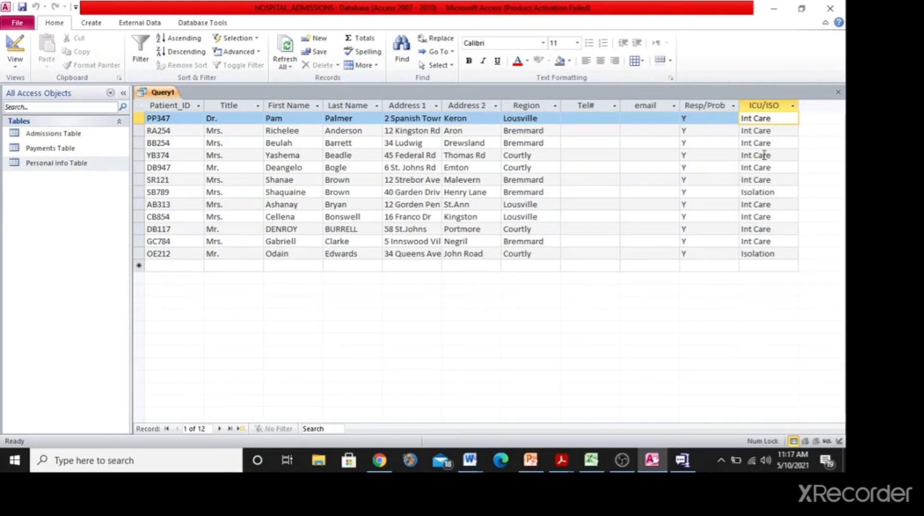
drag(777, 119, 743, 118)
click(778, 118)
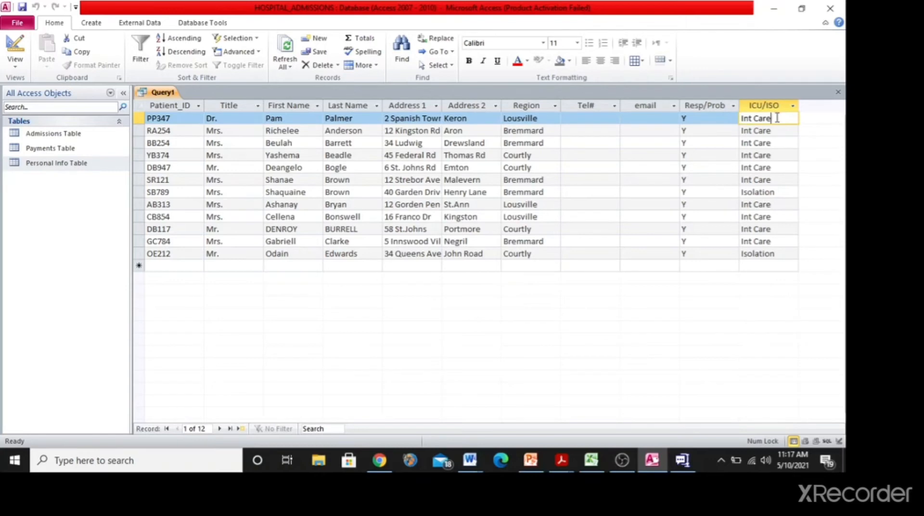
drag(778, 118, 741, 119)
key(ctrl+c)
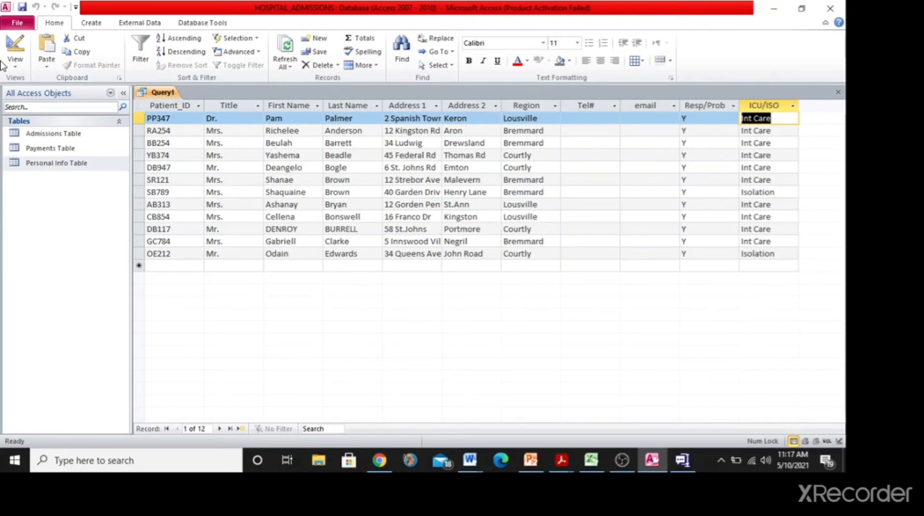
Set the ICU/ISO criterion to Int Care in the query design and run the query
click(14, 48)
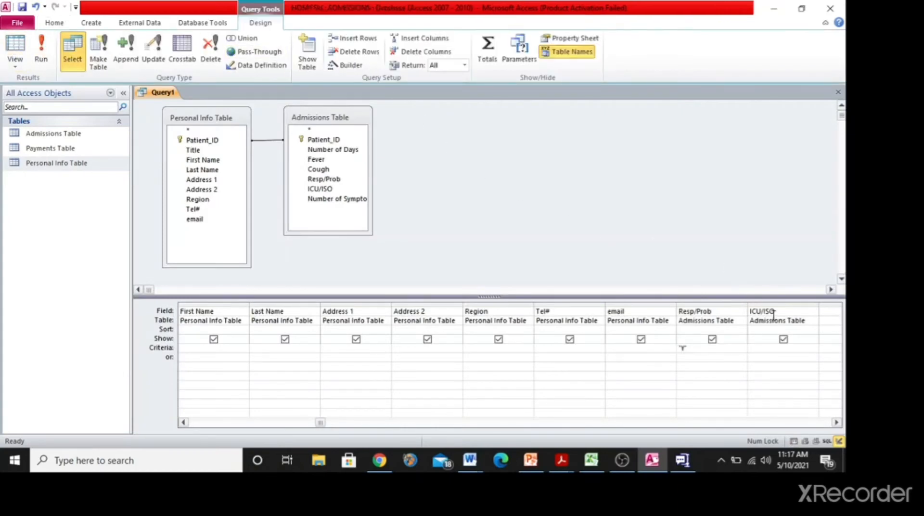
click(759, 350)
text(Int Care)
click(696, 348)
click(42, 48)
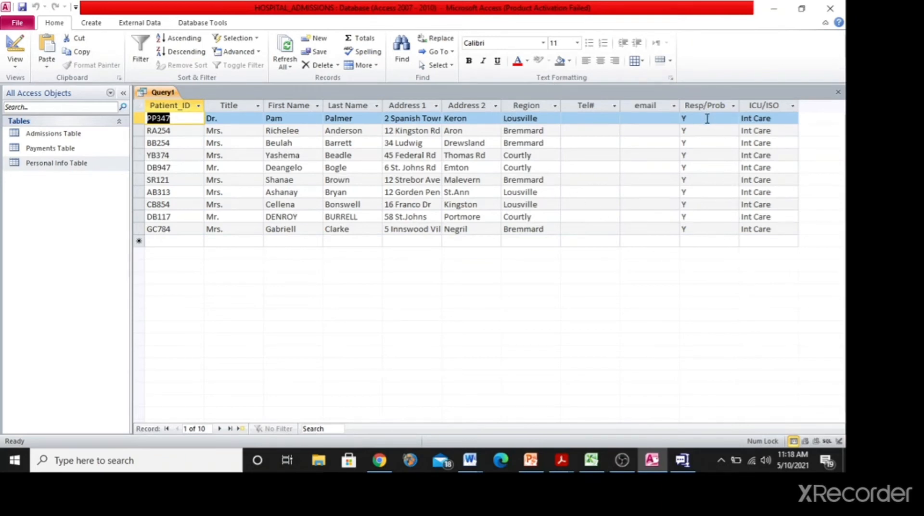
Check the Resp/Prob and ICU/ISO results against the visitor information, respiratory problems, ICU and region requirements in Word
click(708, 119)
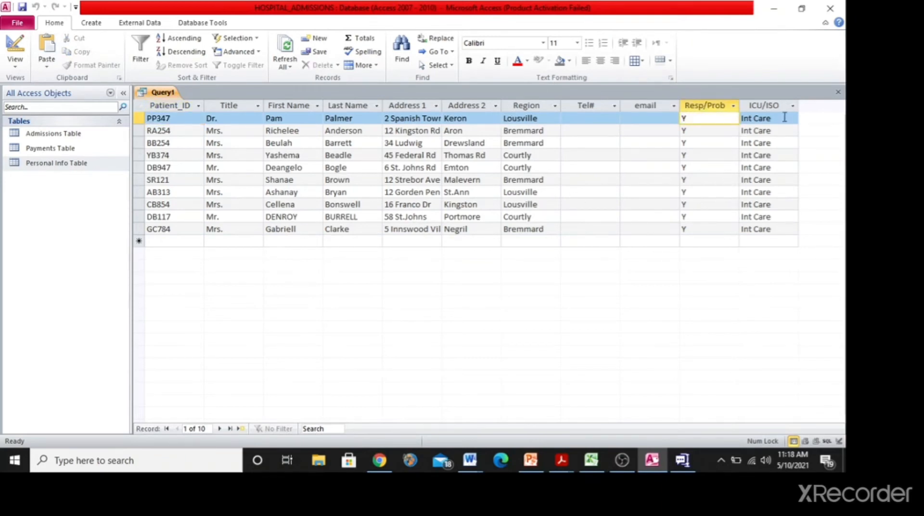
click(781, 118)
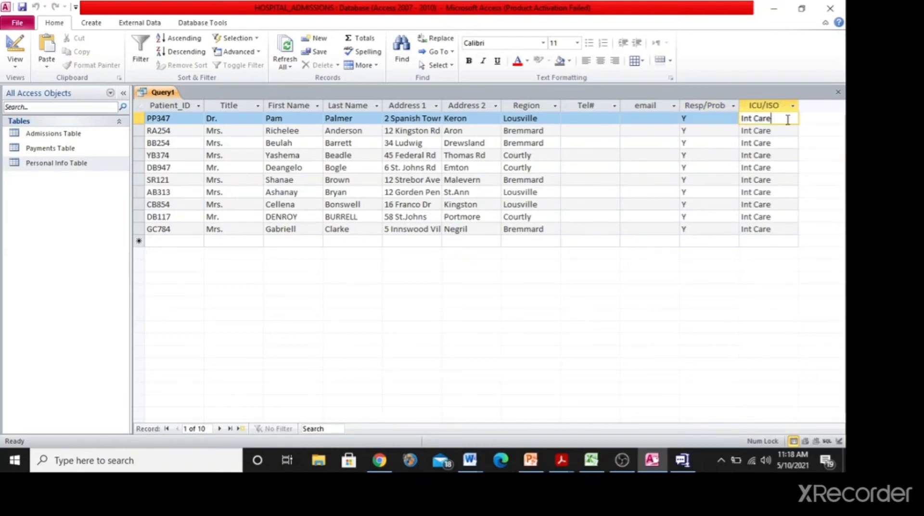
key(alt+Tab)
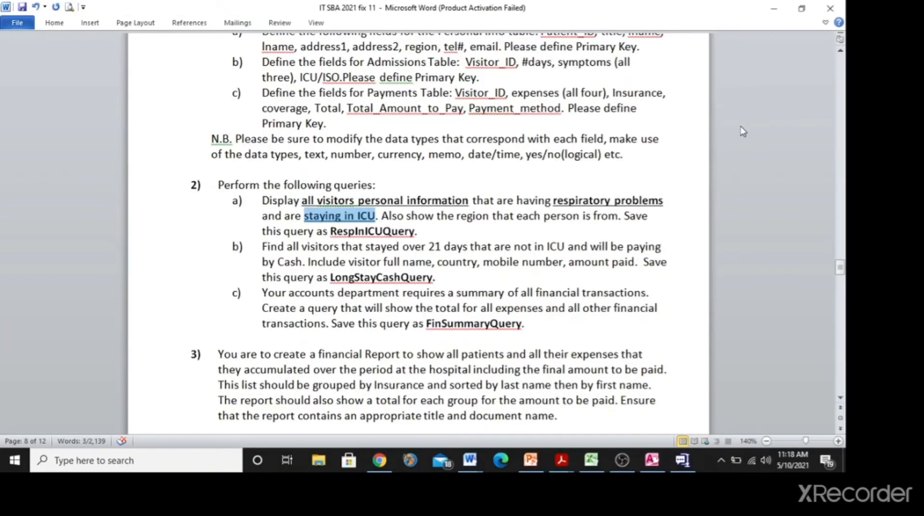
click(408, 204)
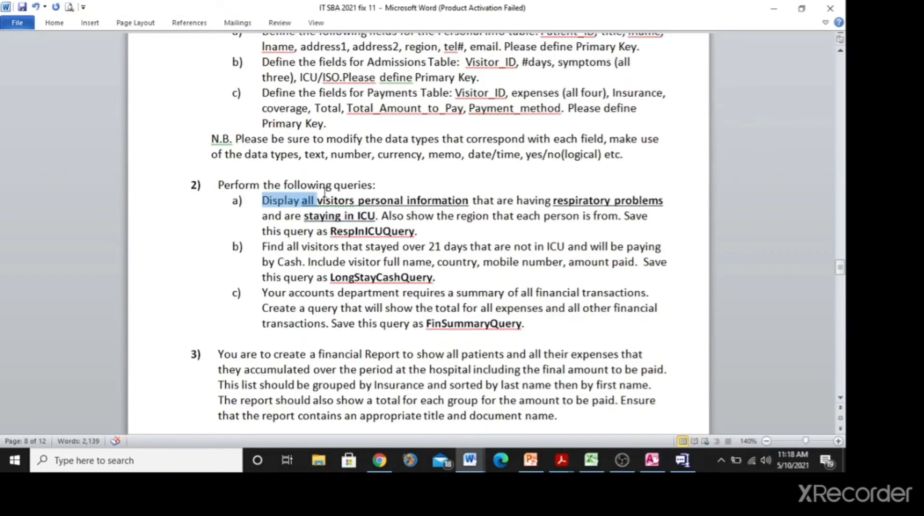
drag(300, 201, 441, 201)
drag(553, 201, 641, 202)
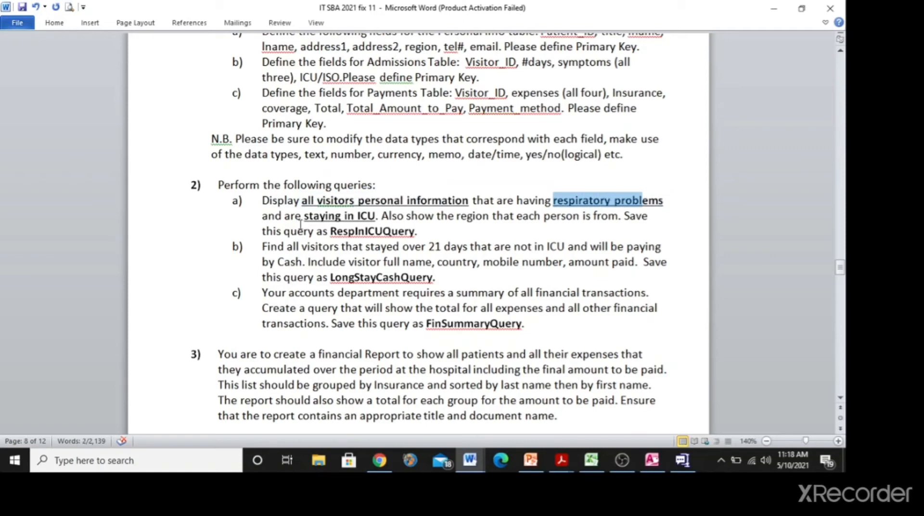
drag(305, 216, 368, 213)
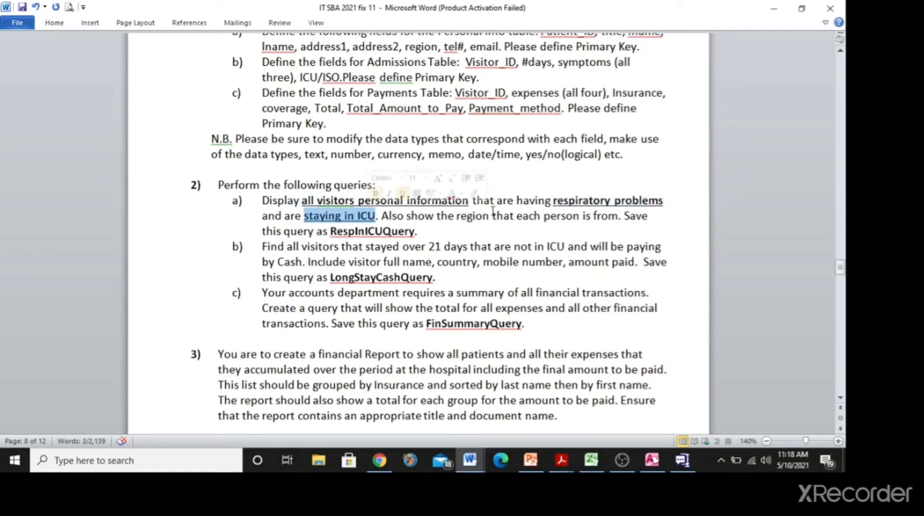
drag(509, 213, 534, 216)
Return to the Access query results and examine the Region column values for the listed patients
key(alt+Tab)
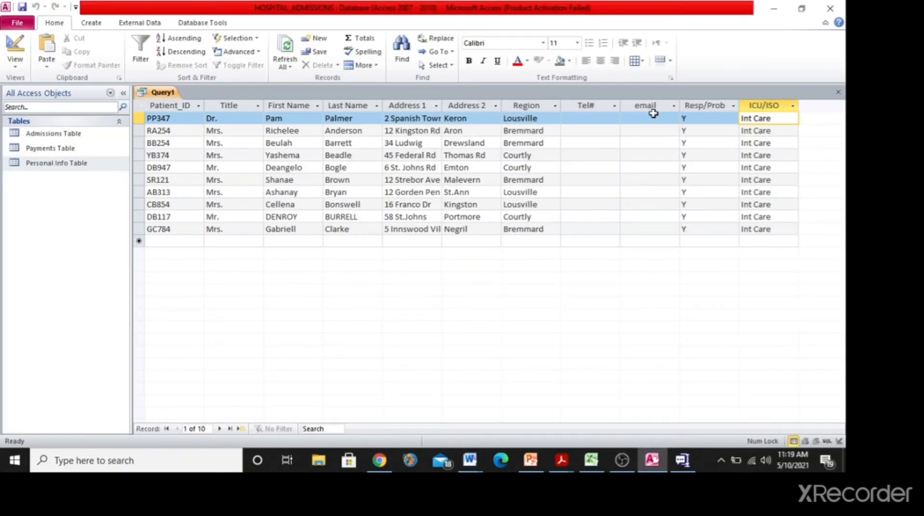
click(528, 105)
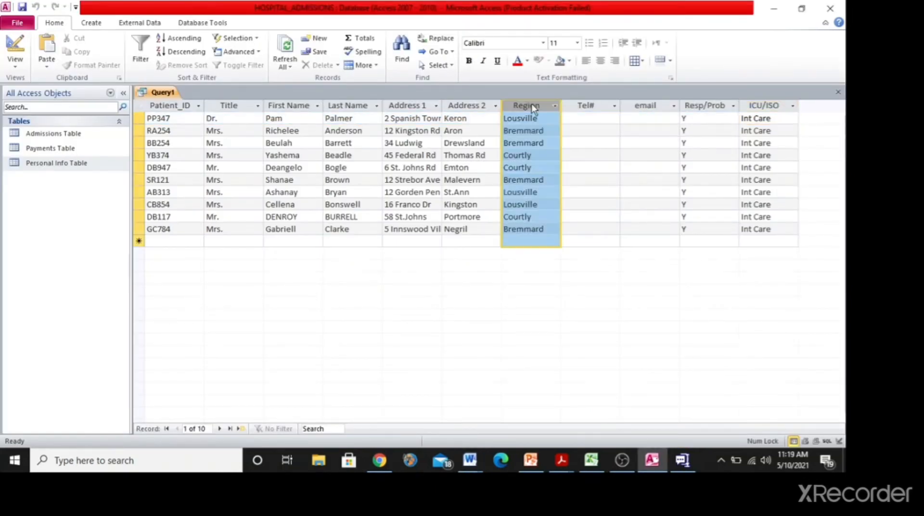
click(516, 131)
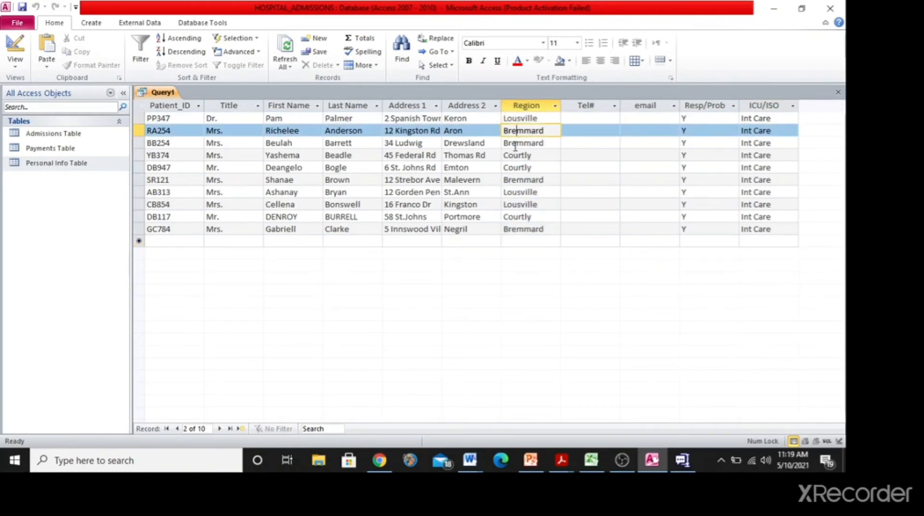
click(516, 145)
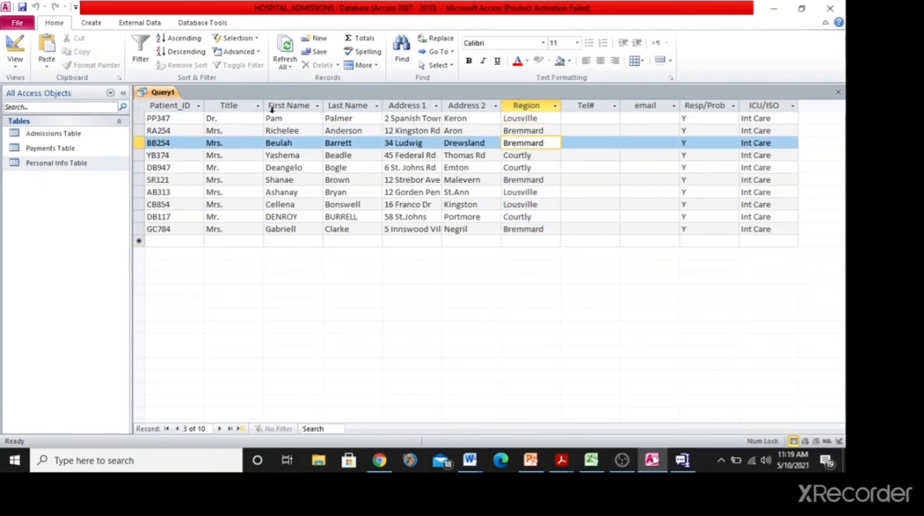
Delete the join line between the Personal Info and Admissions tables in the query design and run the query
click(17, 43)
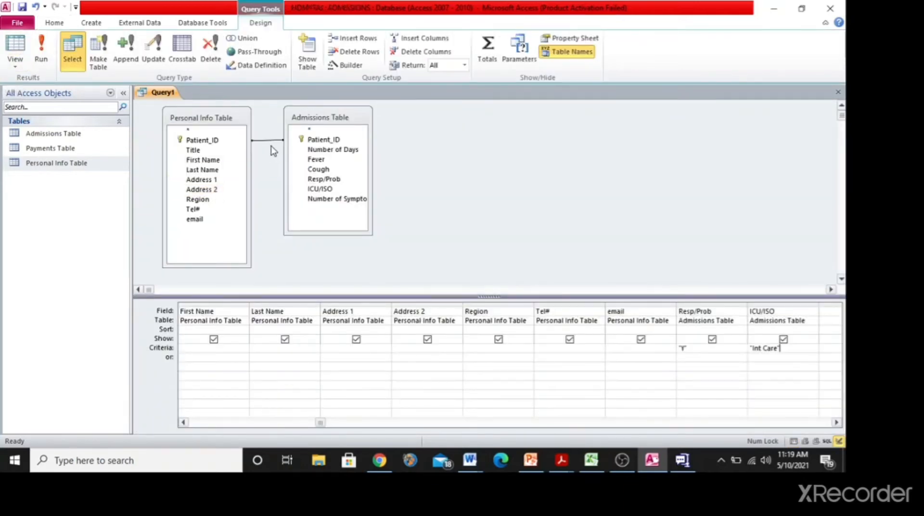
click(266, 140)
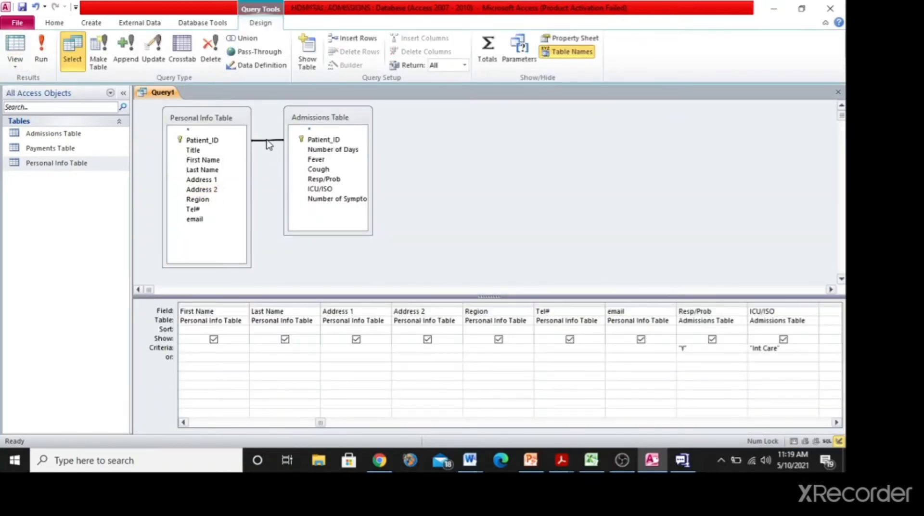
key(Delete)
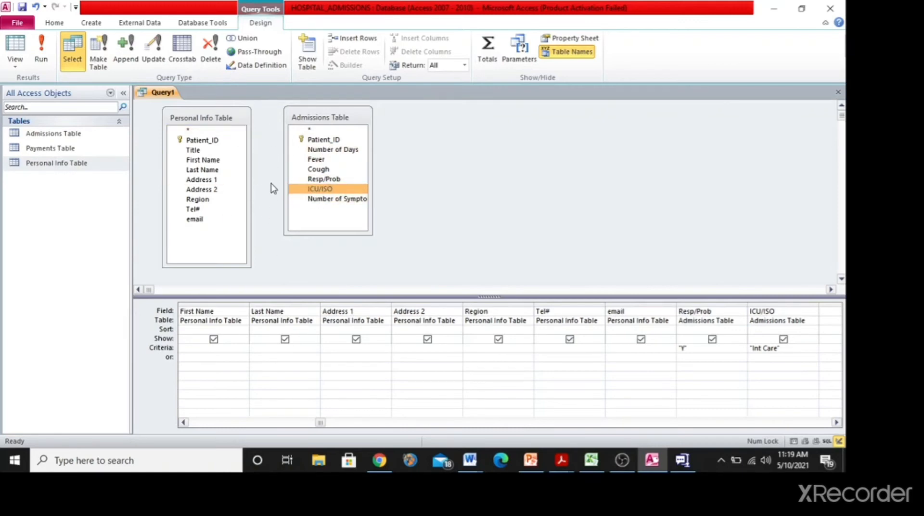
click(46, 43)
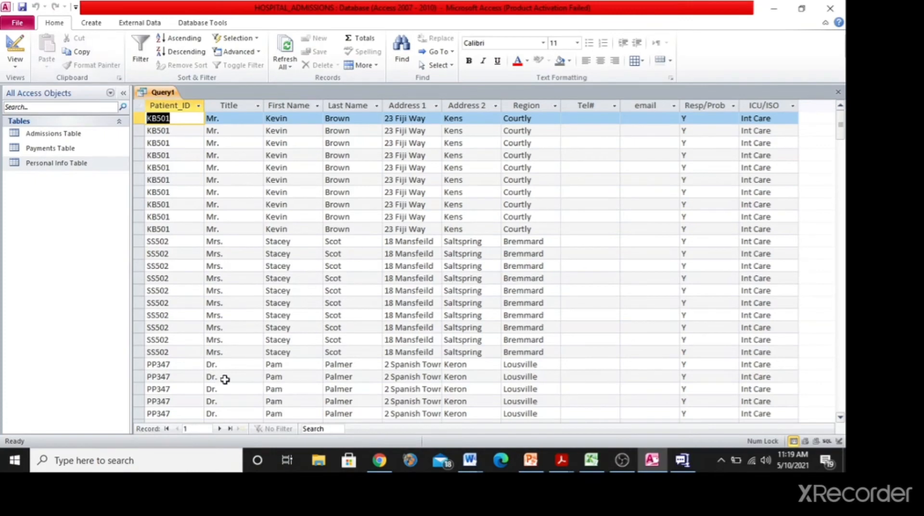
Look through the unjoined query results for repeated patient records and check the record count
scroll(600, 171, down, 3)
scroll(597, 173, down, 20)
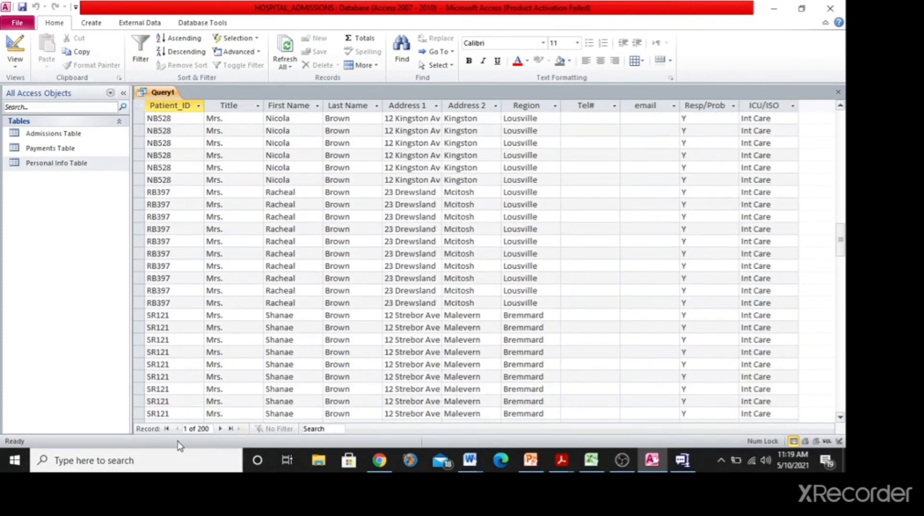
click(212, 429)
text(05)
key(Return)
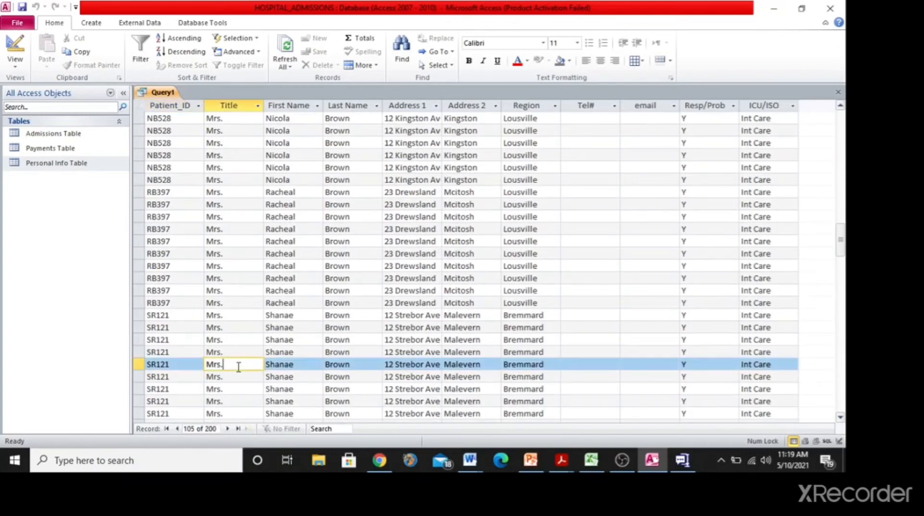
scroll(145, 145, up, 15)
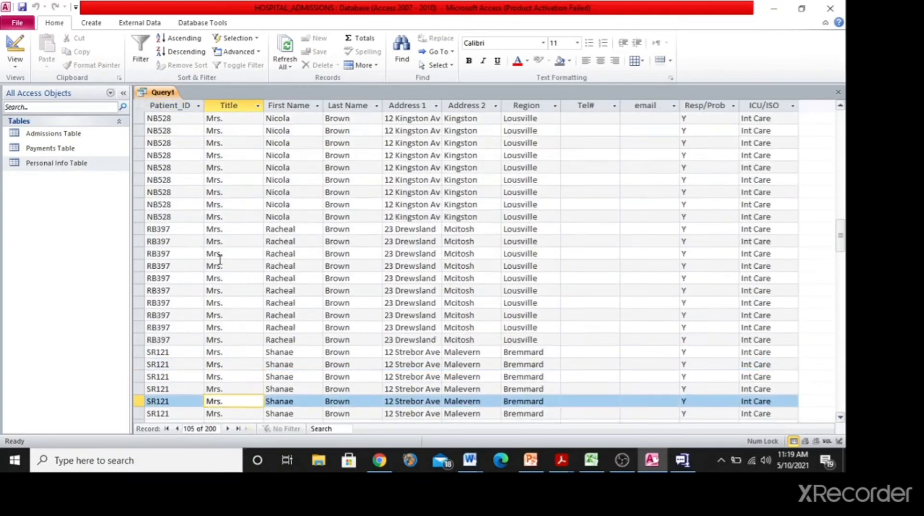
scroll(141, 149, up, 3)
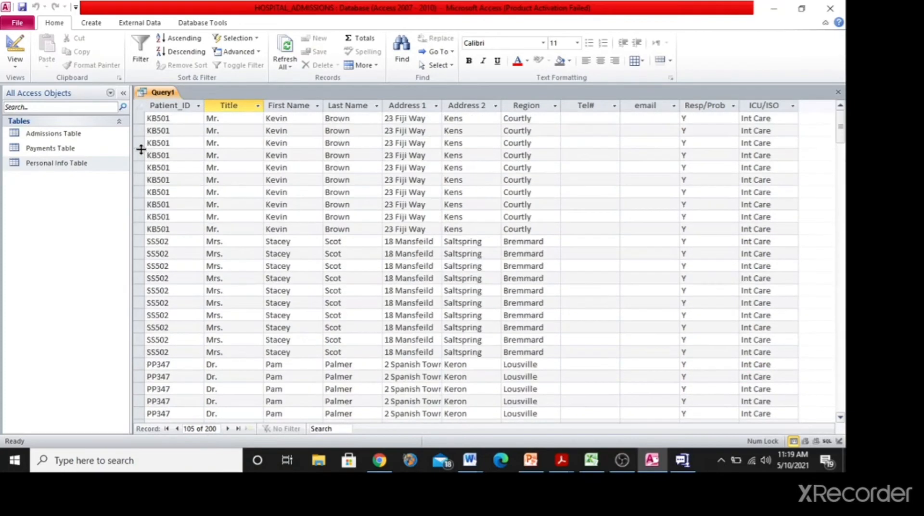
key(alt+Tab)
key(alt+Tab)
key(alt+Tab)
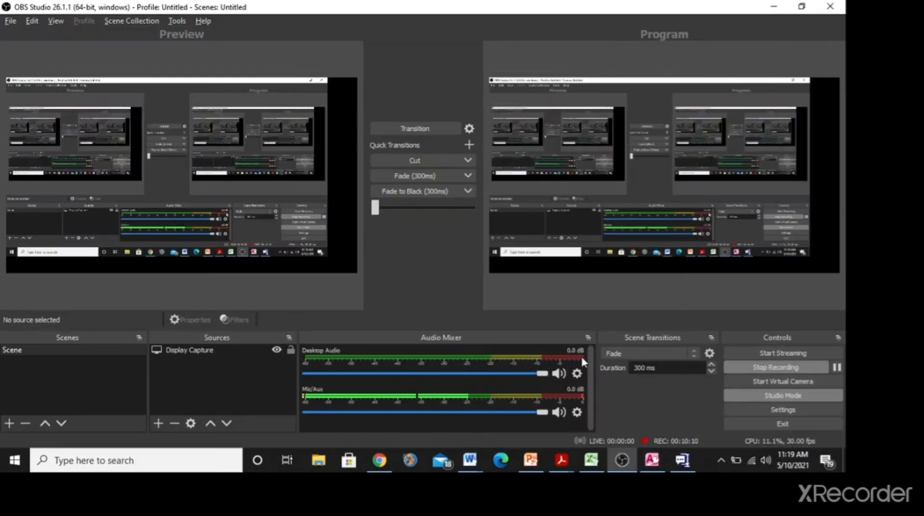
click(837, 367)
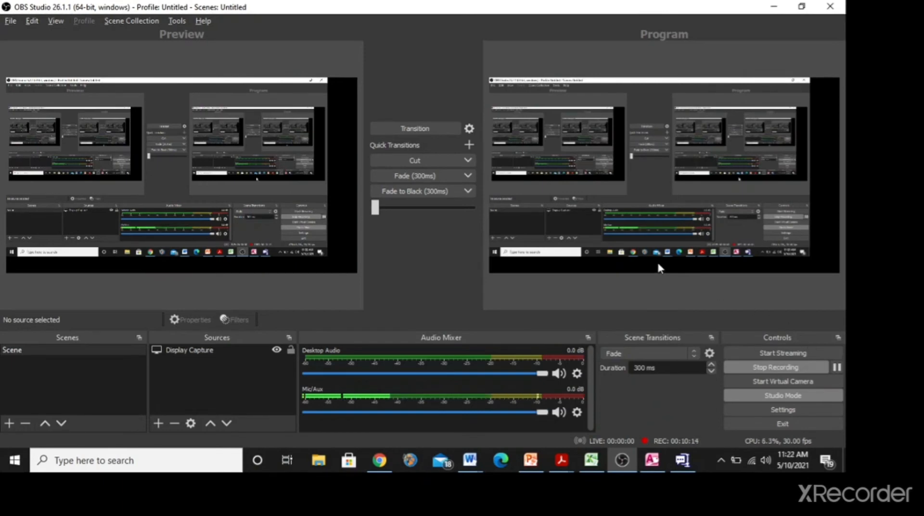
key(alt+Tab)
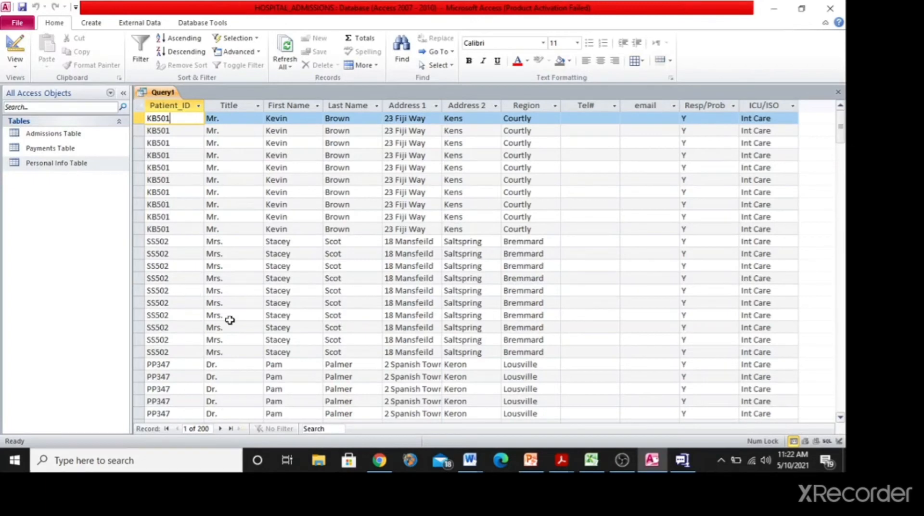
Join Patient_ID in the Personal Info Table to Patient_ID in the Admissions Table and rerun the query
click(17, 44)
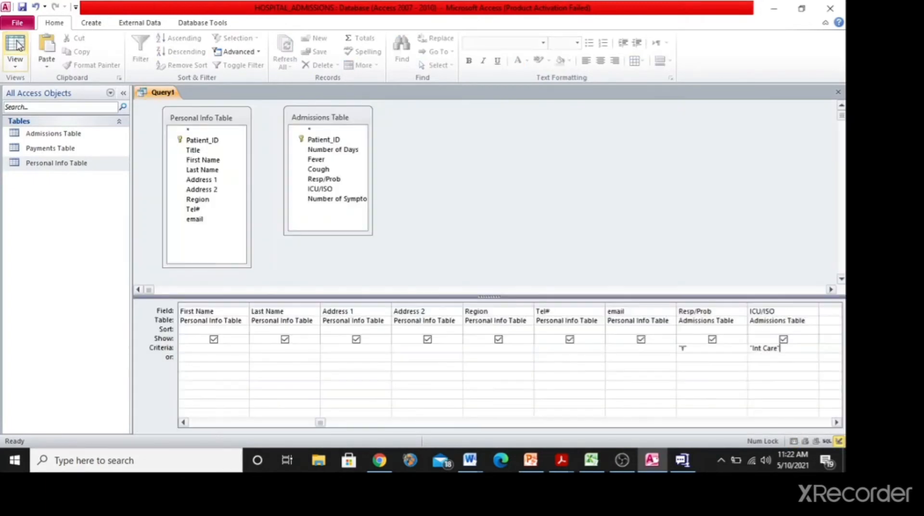
drag(204, 140, 319, 140)
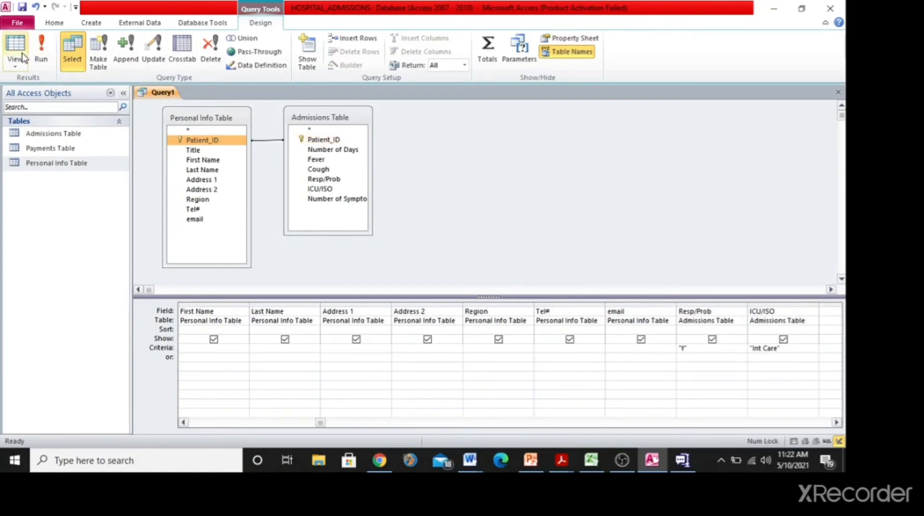
click(43, 48)
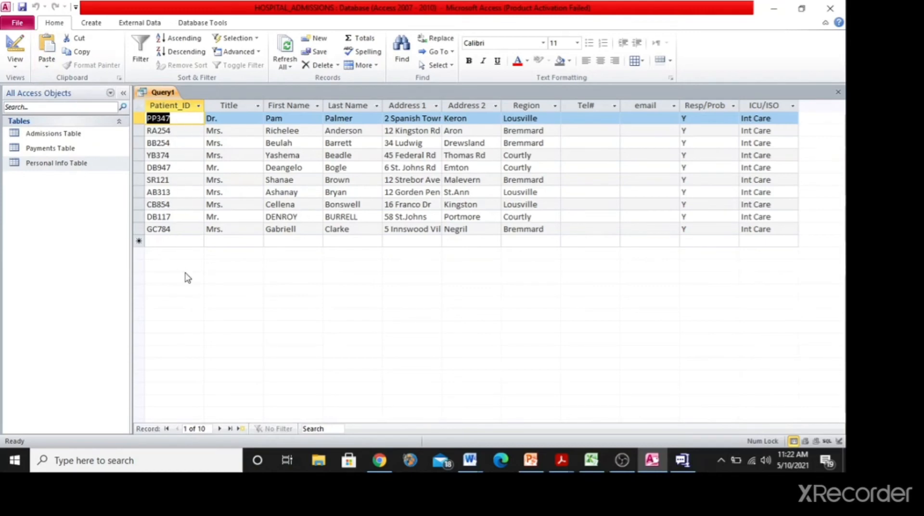
Reopen the query design and remove the Patient_ID join between the two tables
click(15, 48)
click(276, 144)
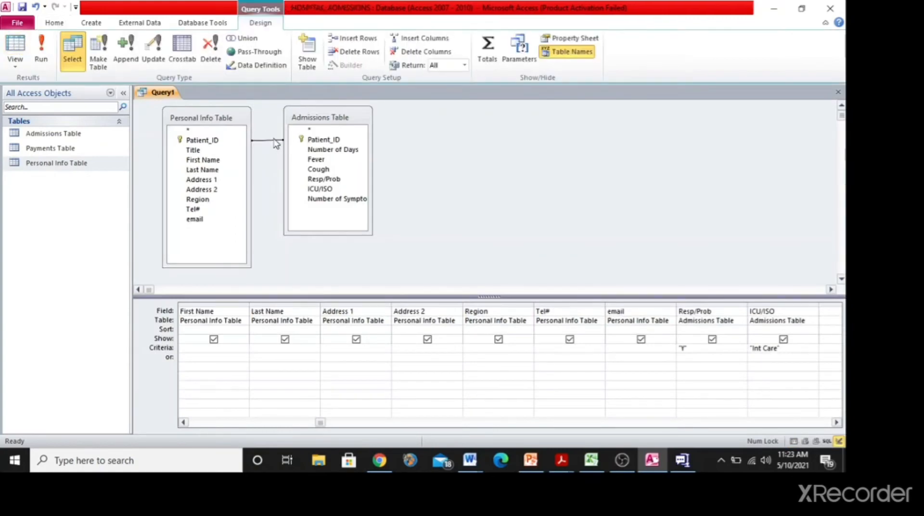
click(276, 140)
key(Delete)
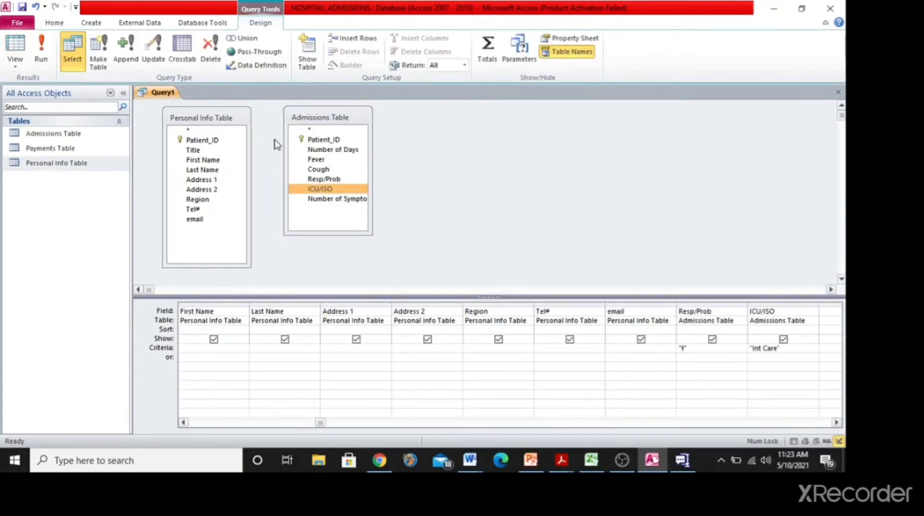
Try joining Patient_ID in the Personal Info Table to Number of Days in the Admissions Table and run the query
click(207, 140)
drag(208, 140, 321, 140)
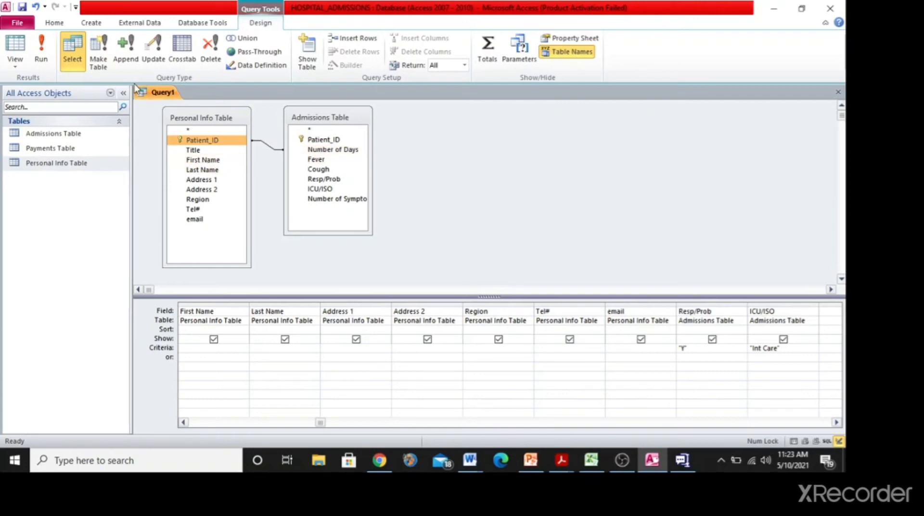
click(40, 44)
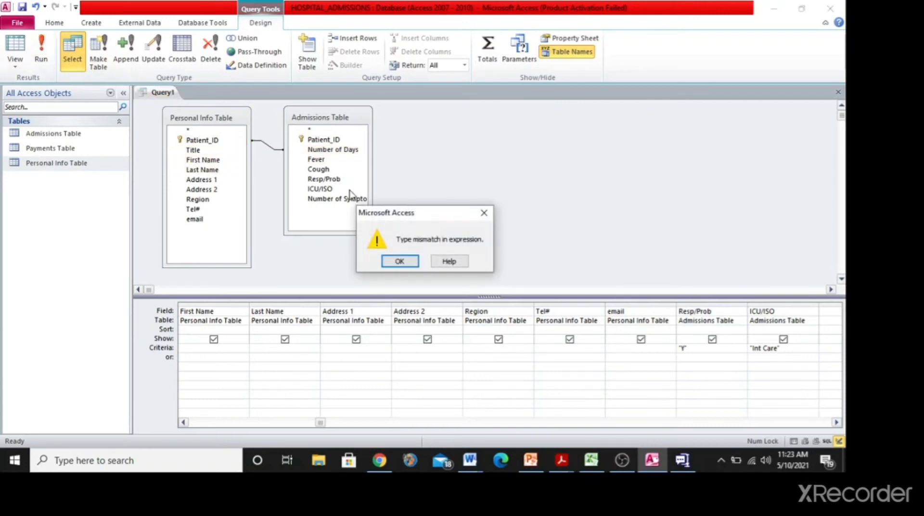
click(483, 213)
Replace the join to Number of Days with one between the Patient_ID fields of both tables and run the query
click(221, 141)
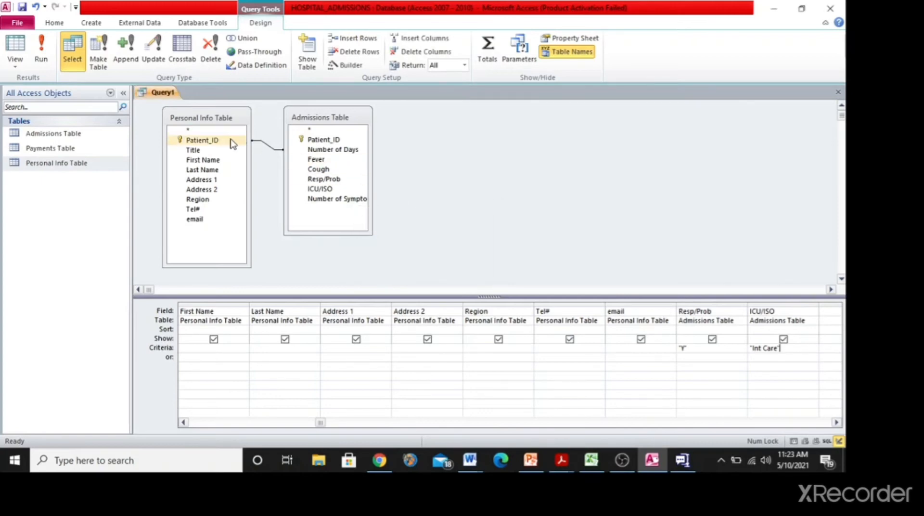
click(326, 159)
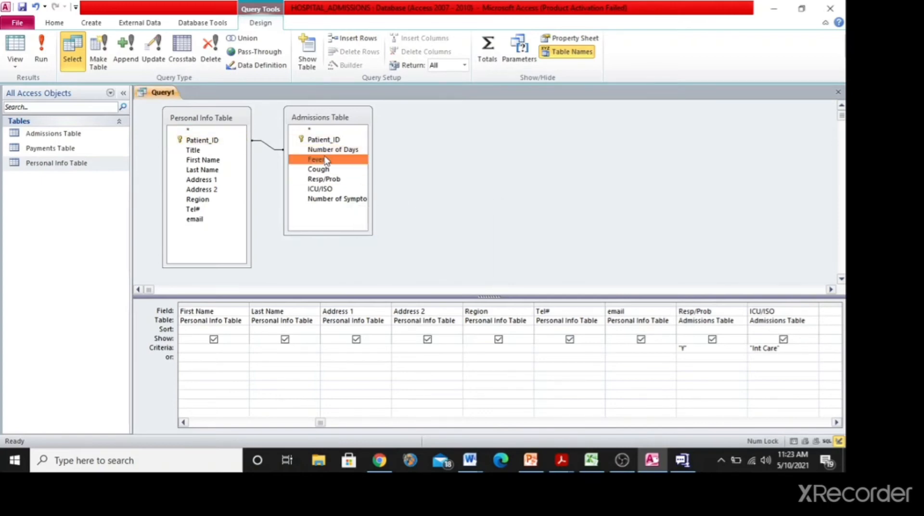
click(321, 151)
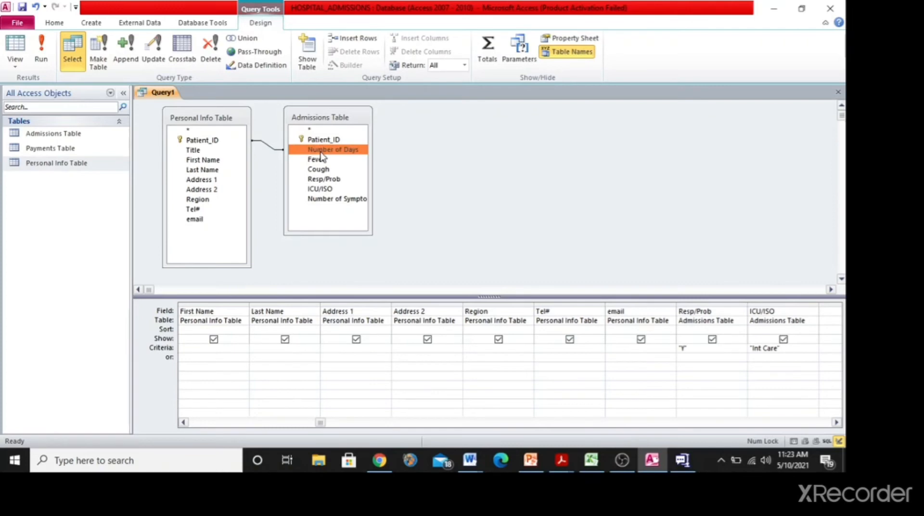
click(275, 149)
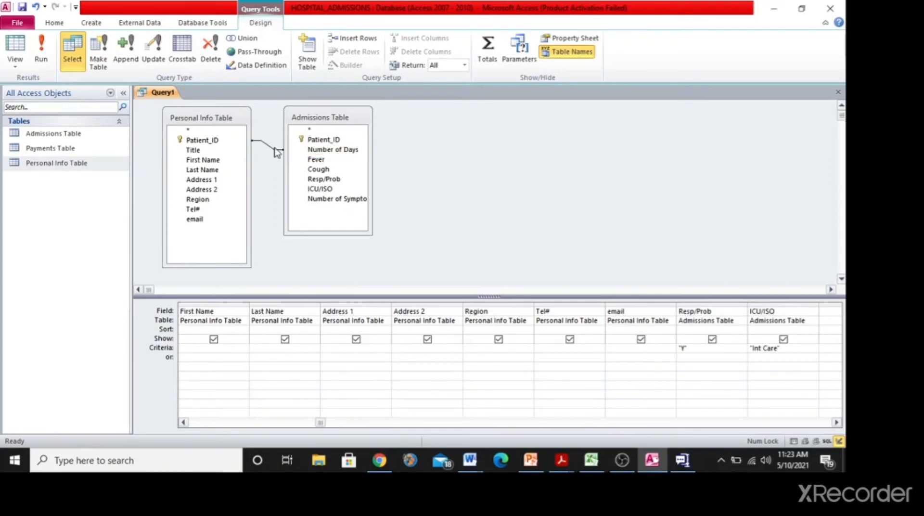
key(Delete)
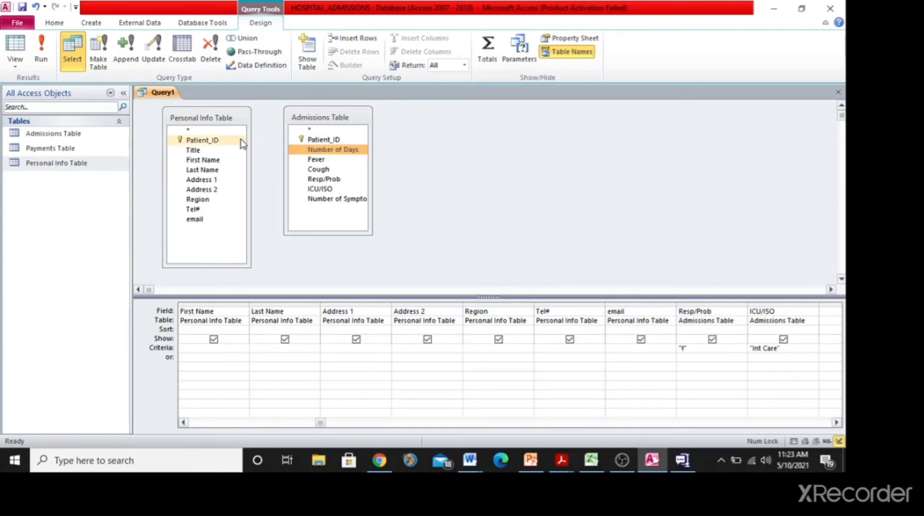
drag(212, 144, 328, 141)
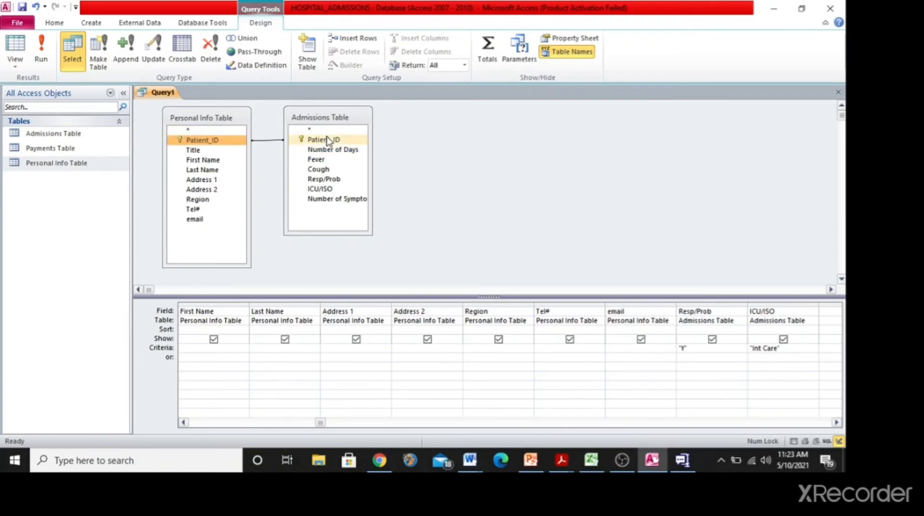
click(42, 48)
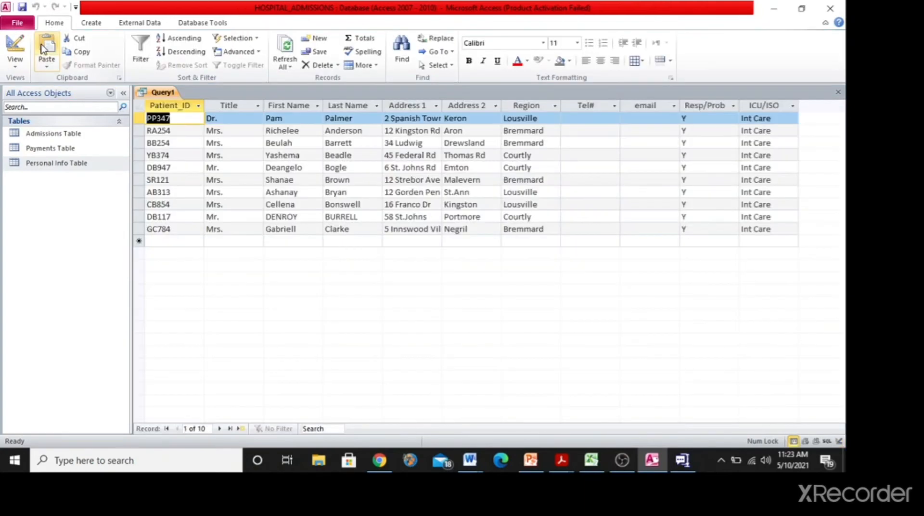
Look up the required name for the first query in question 2a of the Word assignment document, then return to Access
key(alt+Tab)
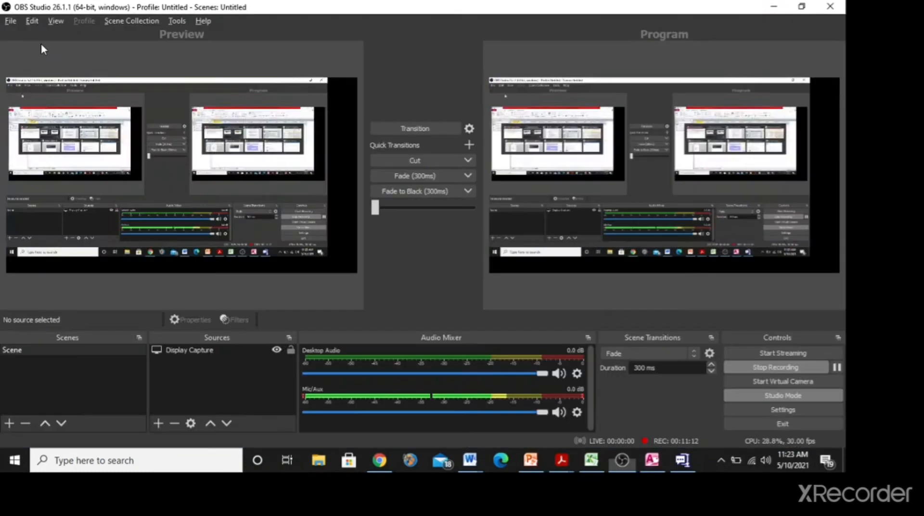
key(alt+Tab)
click(322, 181)
key(alt+Tab)
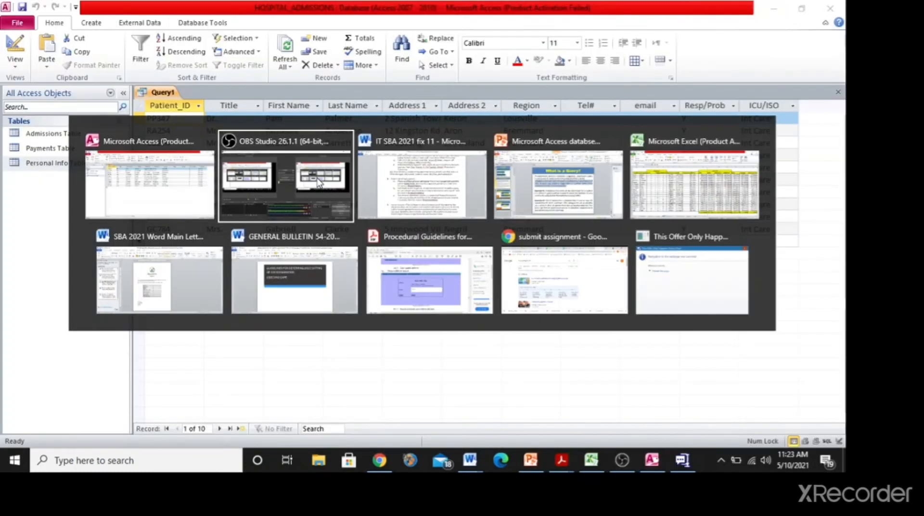
key(alt+Tab)
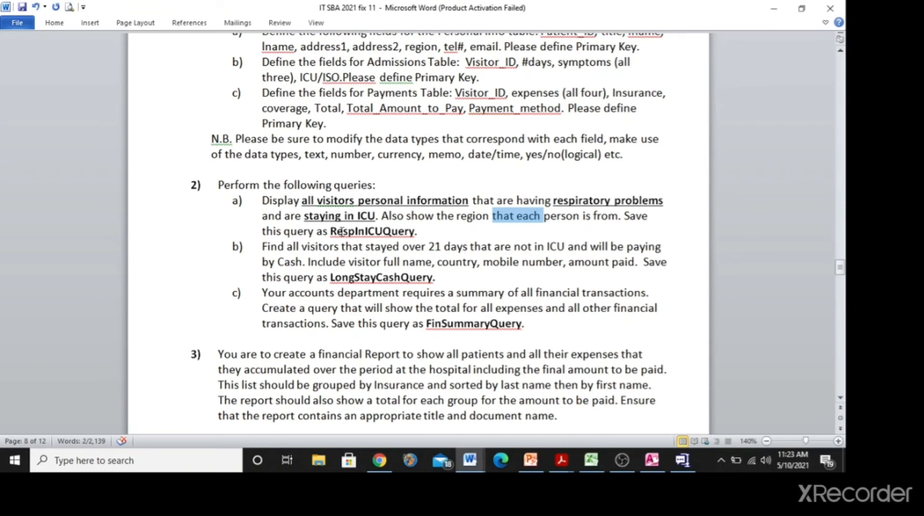
drag(331, 231, 410, 231)
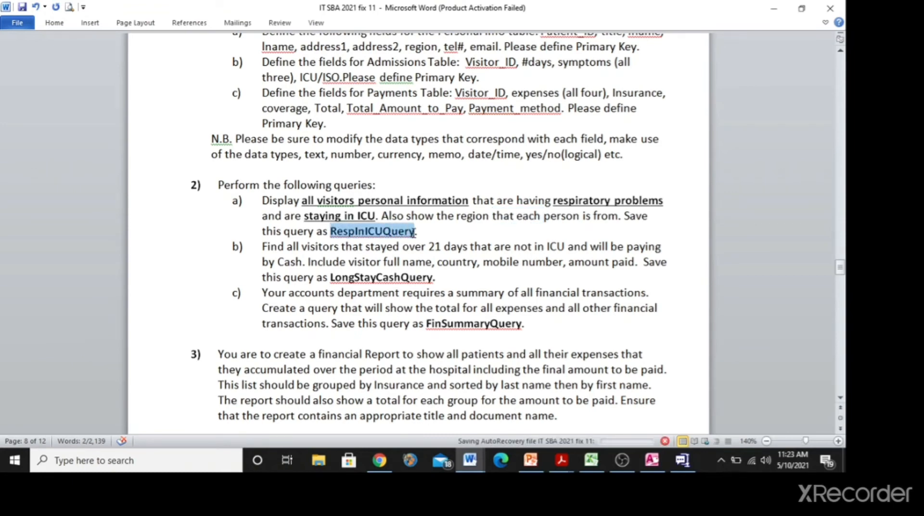
key(alt+Tab)
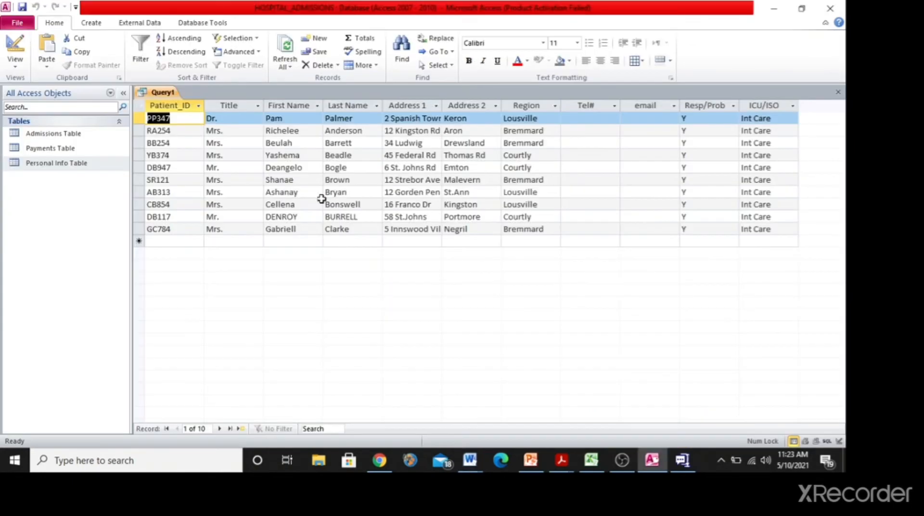
Save the query as RespInICUQuery and close it
click(23, 9)
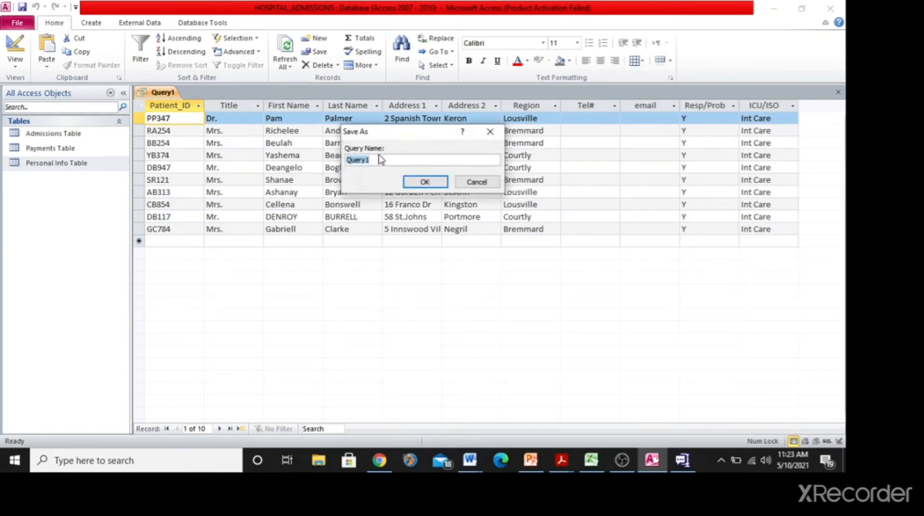
text(RespInICUQuery)
click(418, 180)
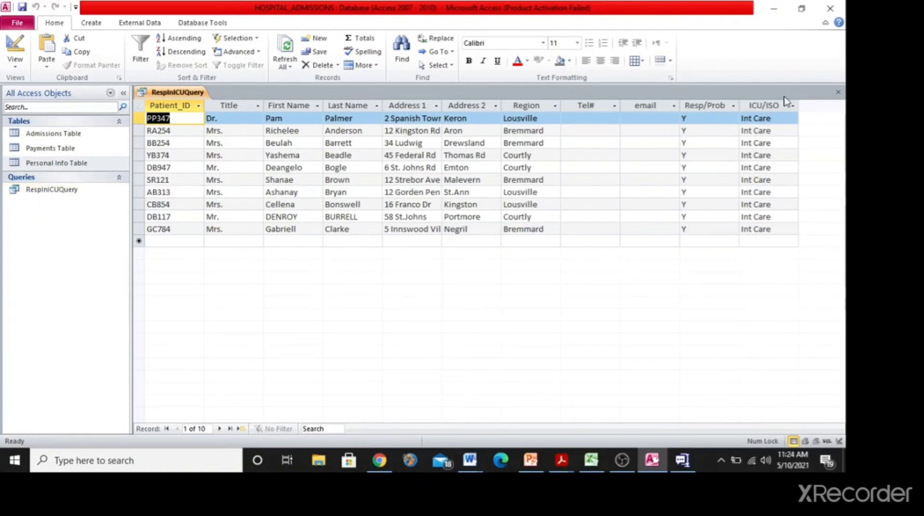
click(838, 92)
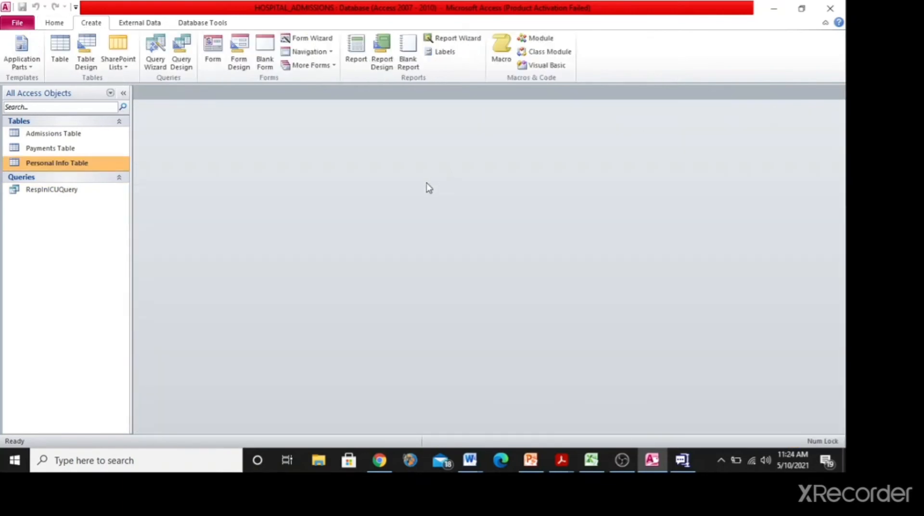
Switch to the Word assignment document and make "all visitors" in question 2b bold and underlined
key(alt+Tab)
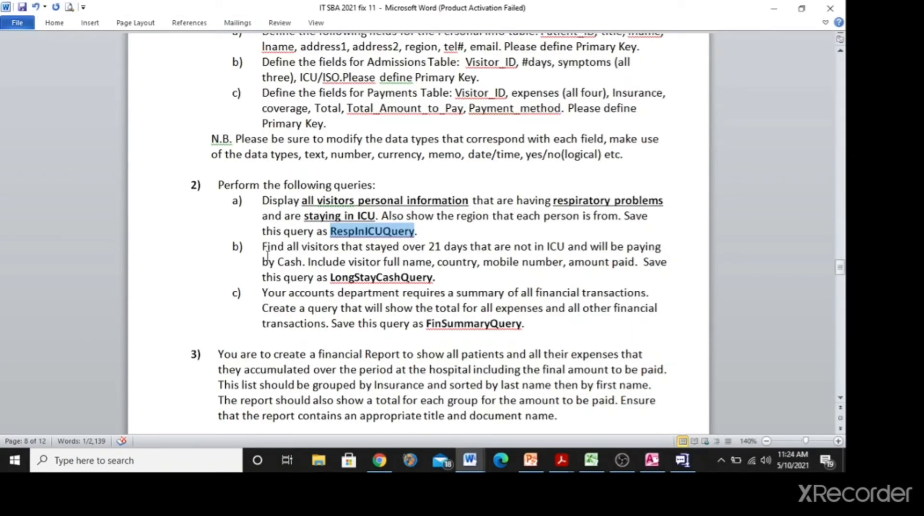
scroll(268, 237, down, 3)
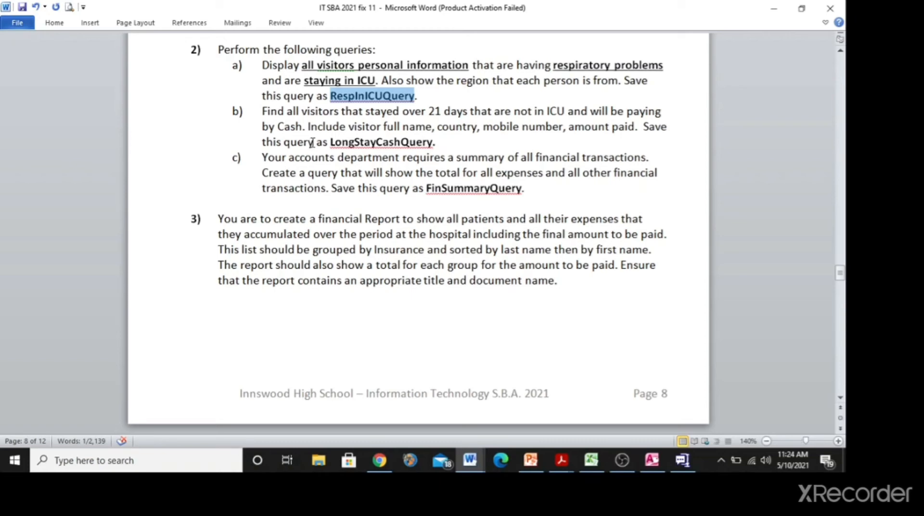
drag(289, 113, 331, 115)
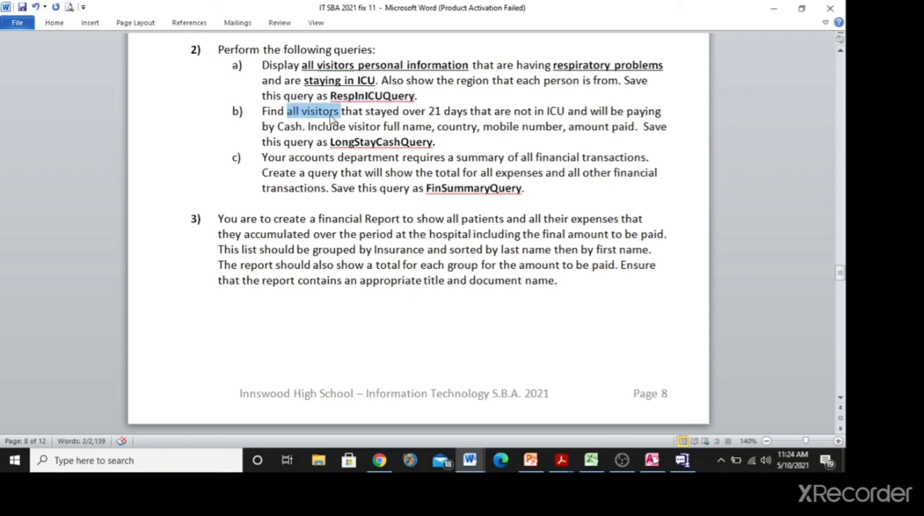
key(ctrl+b)
key(ctrl+u)
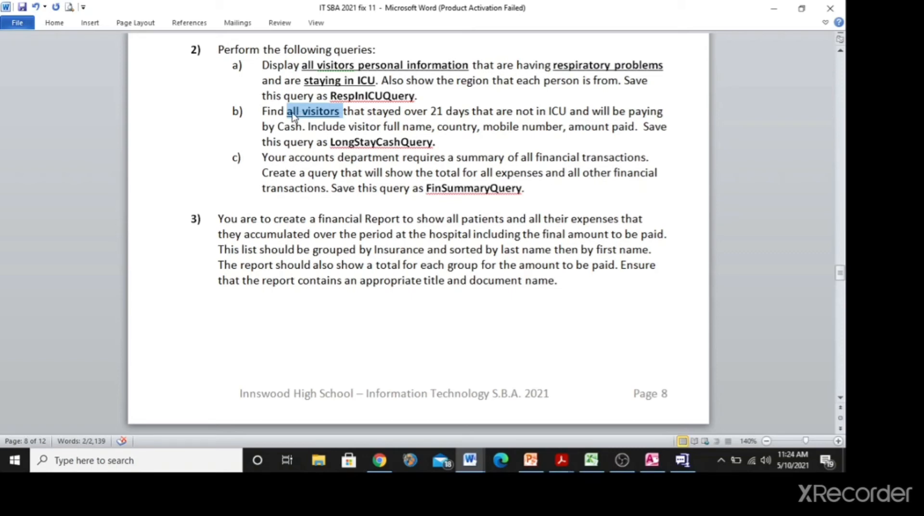
In question 2b, make "over 21 days" bold and "not in ICU" bold and underlined
click(404, 111)
double_click(405, 112)
click(410, 113)
drag(406, 111, 465, 111)
drag(457, 115, 559, 114)
key(ctrl+b)
key(ctrl+b)
key(ctrl+u)
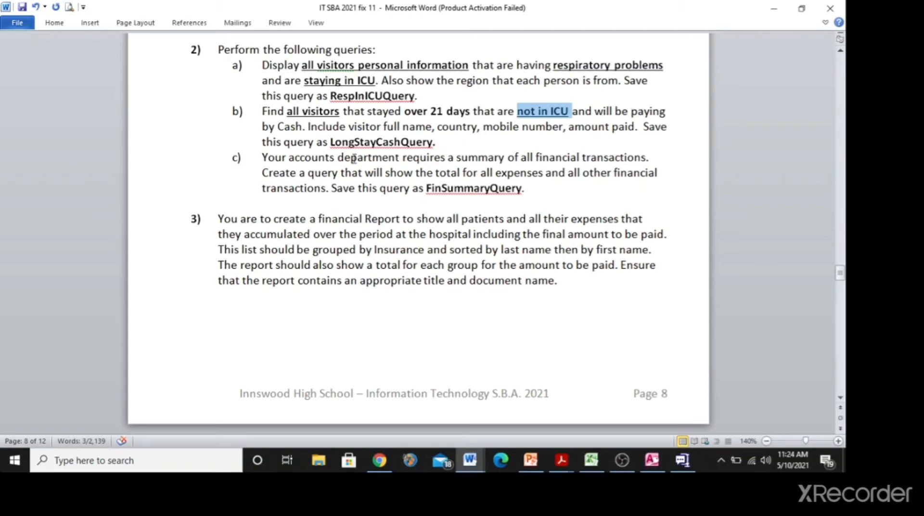
Make "by Cash" in question 2b bold and underlined
drag(264, 126, 292, 130)
key(ctrl+b)
key(ctrl+u)
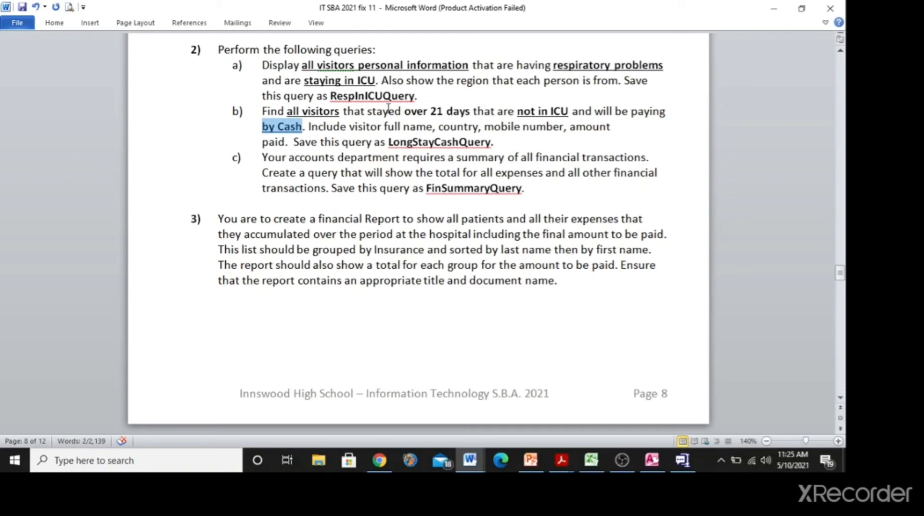
Switch to Access and start a new query design containing the Personal Info, Payments and Admissions tables
key(alt+Tab)
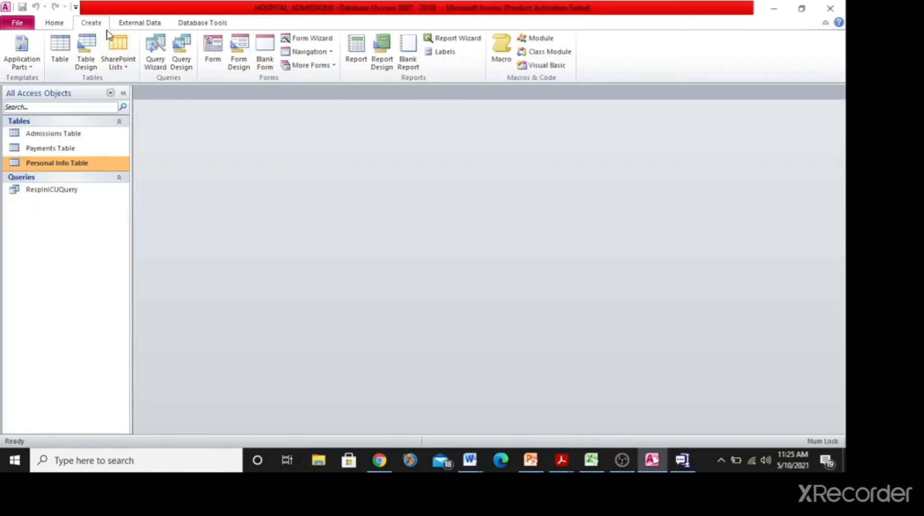
click(188, 64)
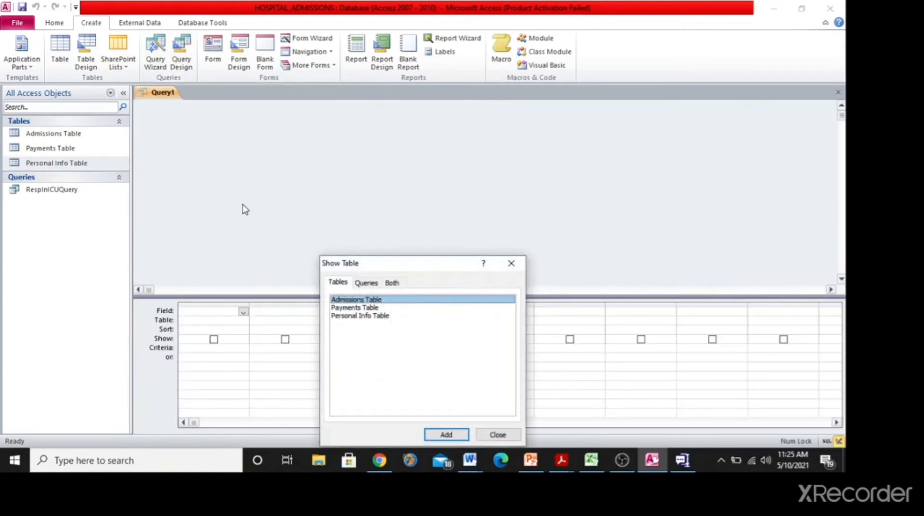
click(394, 316)
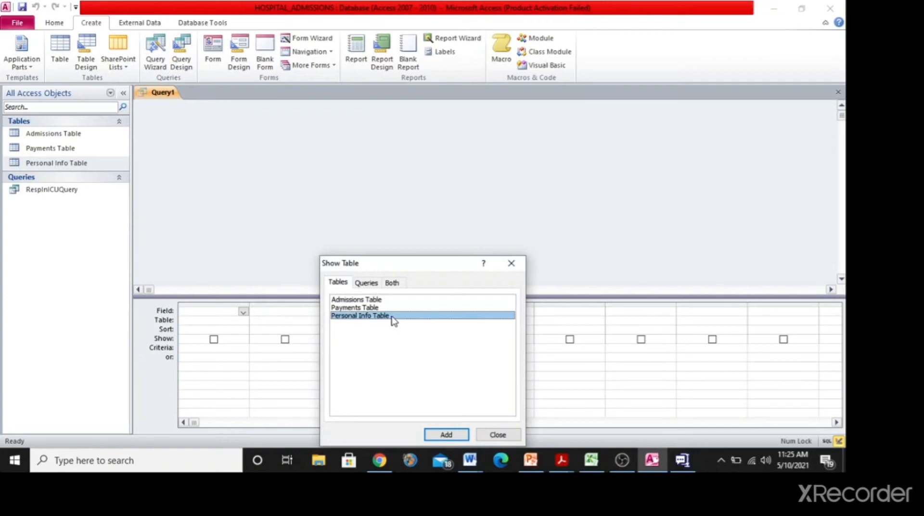
click(451, 434)
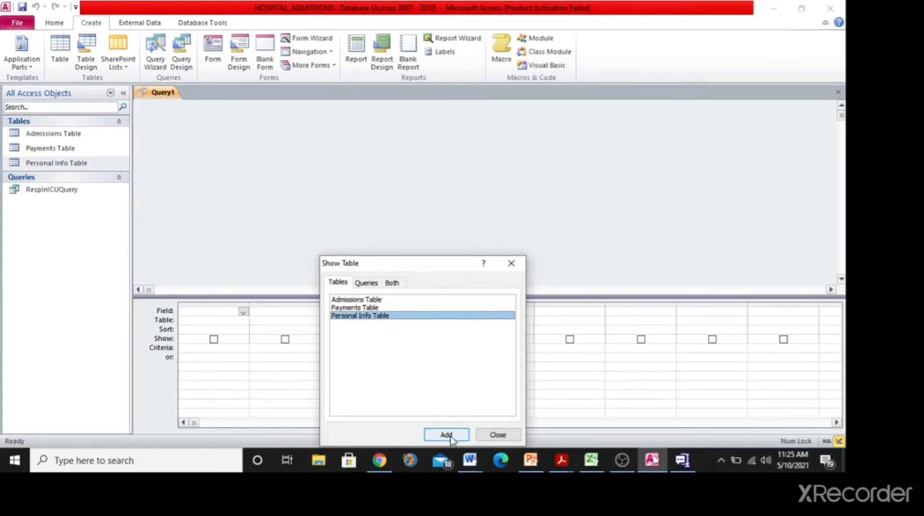
click(374, 308)
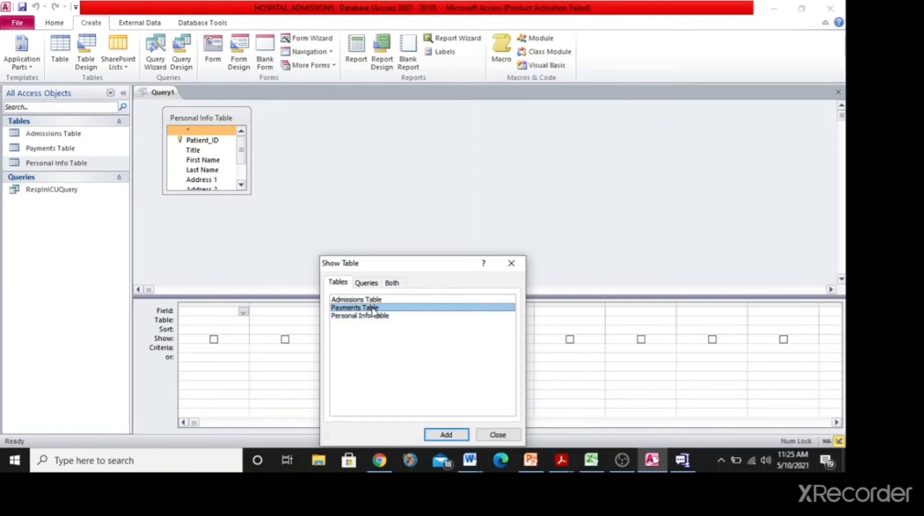
click(447, 434)
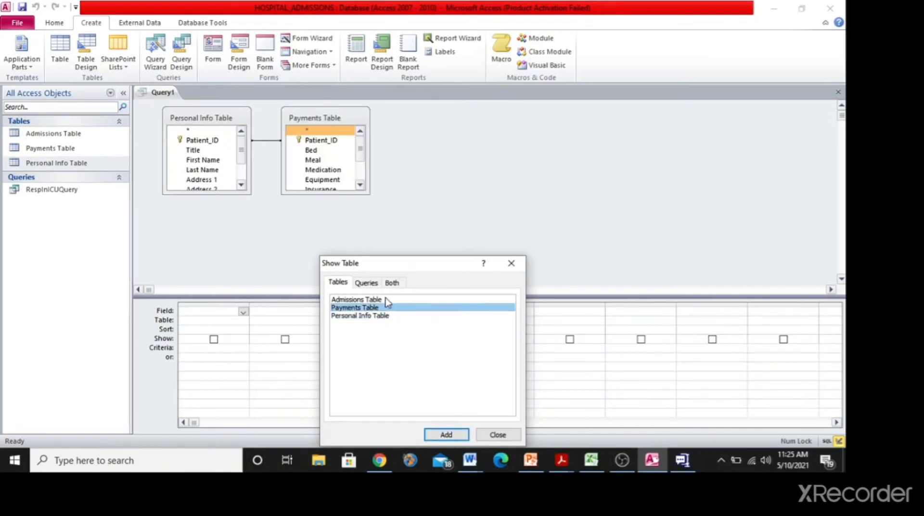
click(386, 300)
click(444, 433)
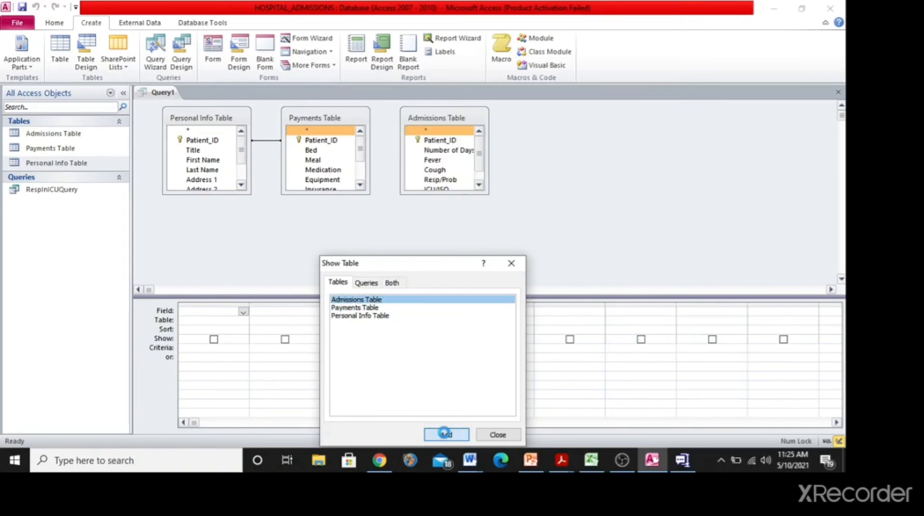
click(496, 435)
Space out the three tables in the query design and lengthen their field lists to show every field
drag(335, 121, 334, 150)
drag(463, 120, 493, 121)
drag(345, 149, 365, 127)
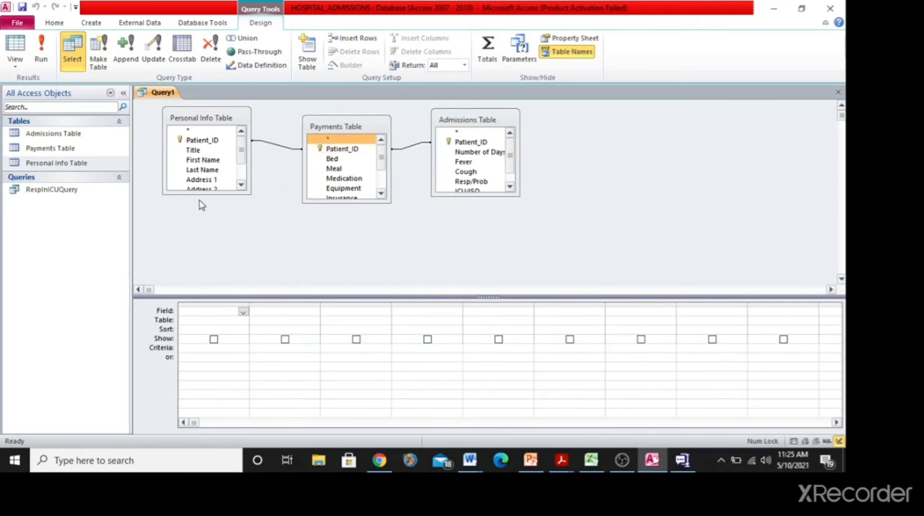
drag(204, 193, 207, 244)
drag(347, 203, 349, 227)
drag(466, 196, 466, 231)
drag(348, 228, 348, 271)
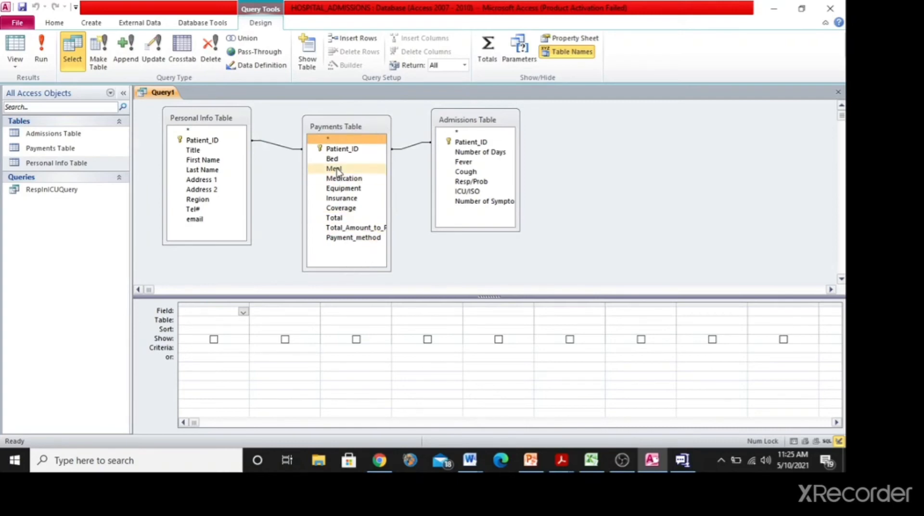
Add First Name, Last Name, Region and Tel# from the Personal Info Table to the query, checking the fields required by question 2b
click(206, 161)
click(206, 160)
drag(203, 164, 214, 313)
drag(216, 177, 291, 313)
key(alt+Tab)
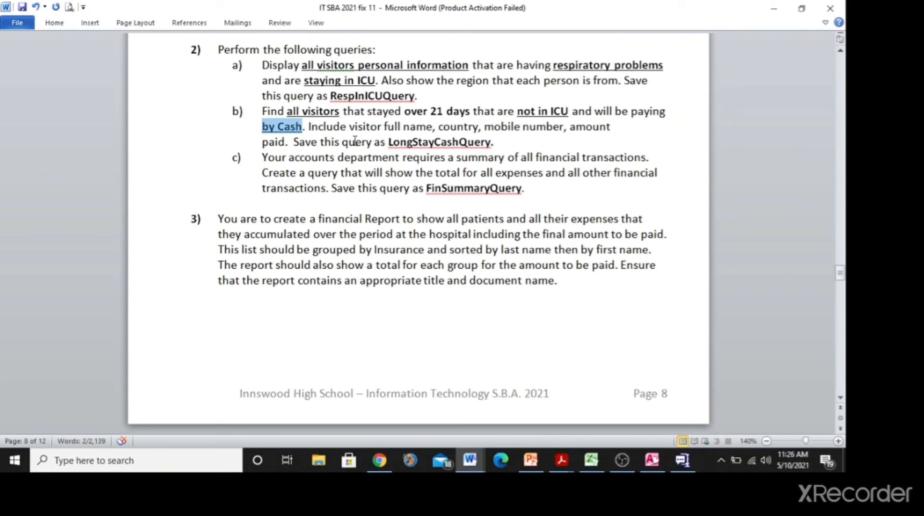
key(alt+Tab)
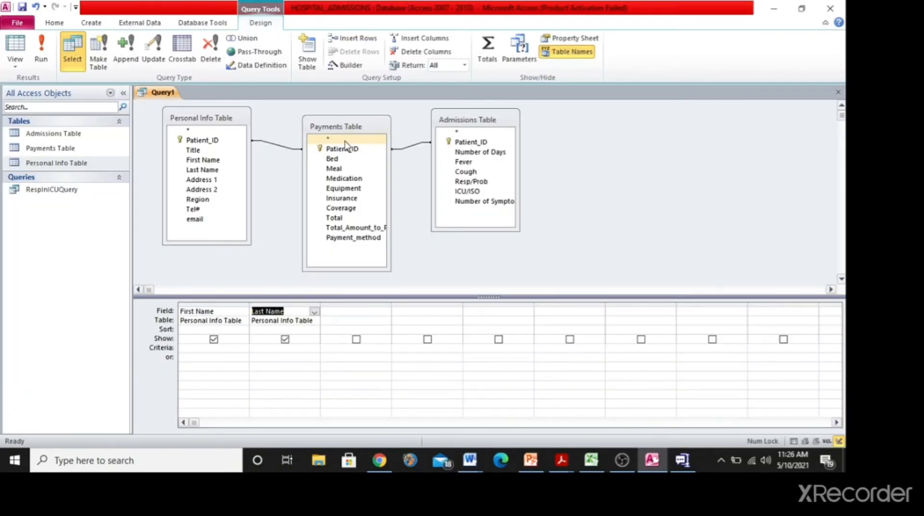
drag(209, 201, 356, 316)
drag(202, 211, 431, 316)
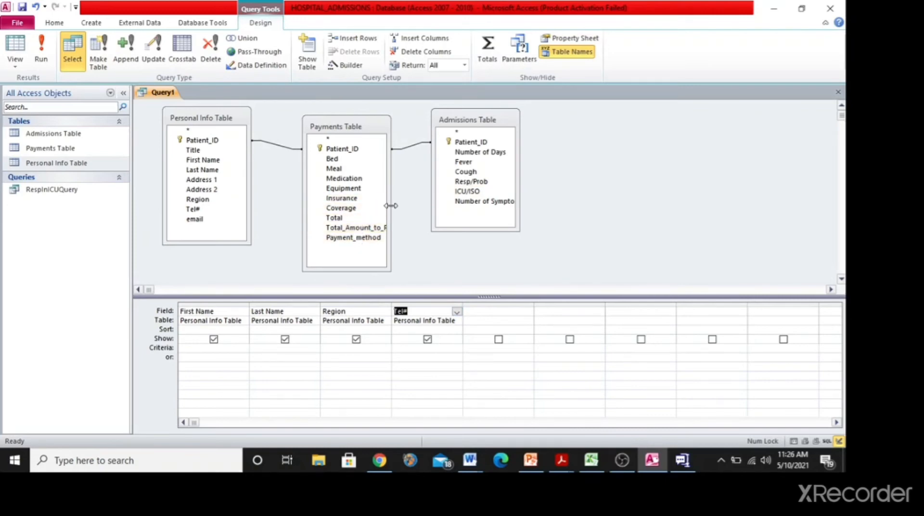
Widen the Payments Table list and add Total_Amount_to_Pay, Number of Days, ICU/ISO and Payment_method to the query
drag(391, 226, 426, 227)
drag(352, 231, 500, 315)
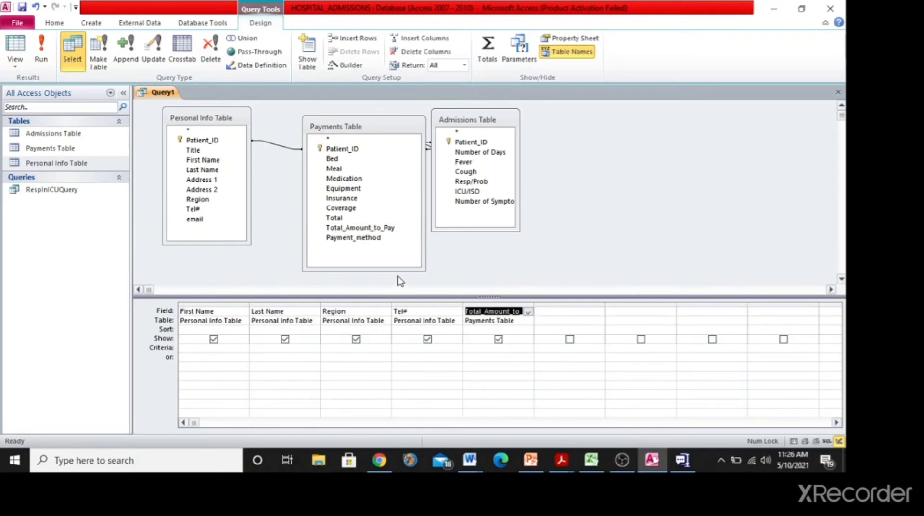
key(alt+Tab)
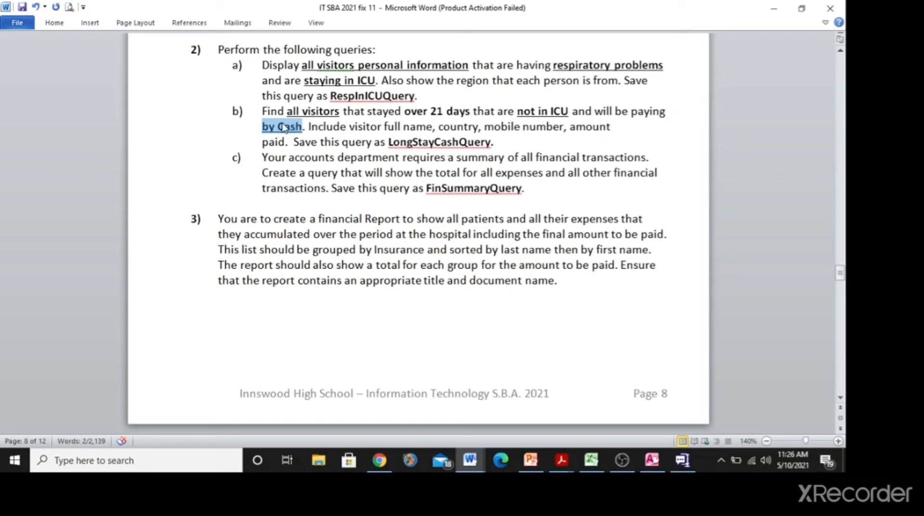
key(alt+Tab)
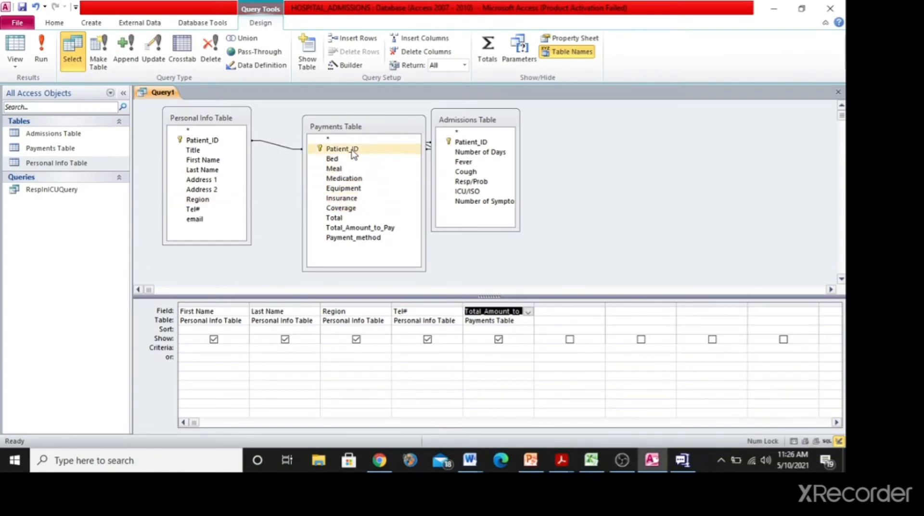
drag(447, 152, 555, 317)
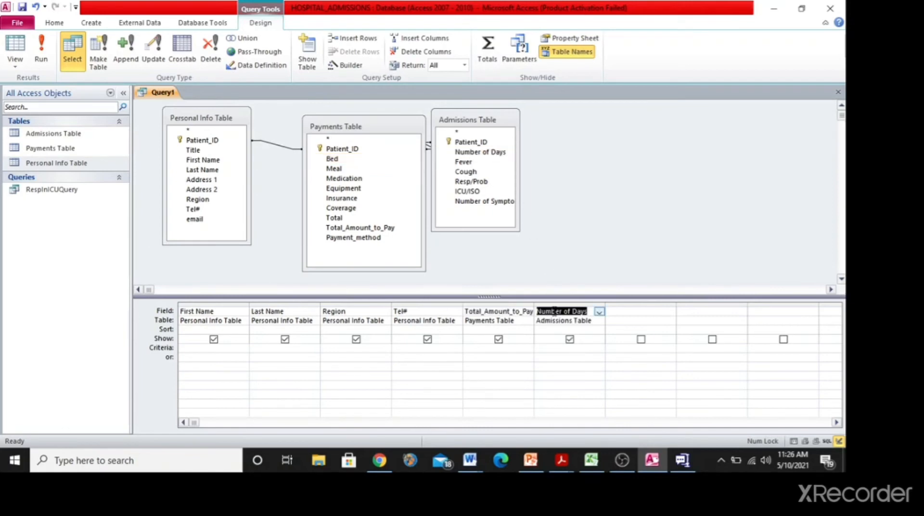
drag(465, 195, 633, 313)
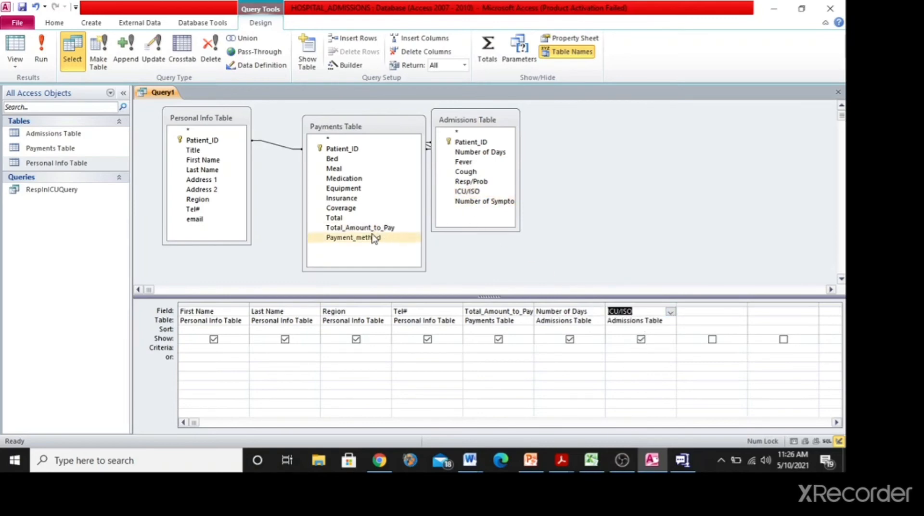
drag(370, 238, 718, 316)
Run the query without criteria and compare its records with the conditions of question 2b in the assignment document
key(alt+Tab)
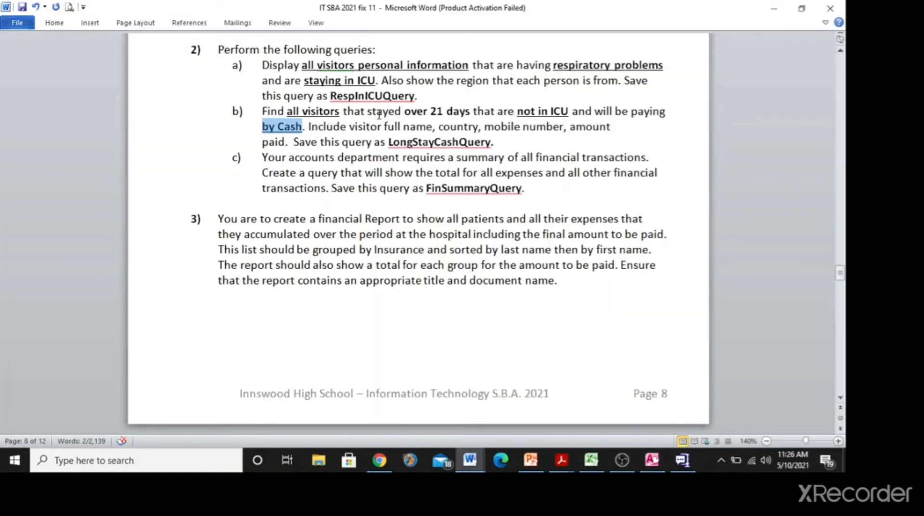
key(alt+Tab)
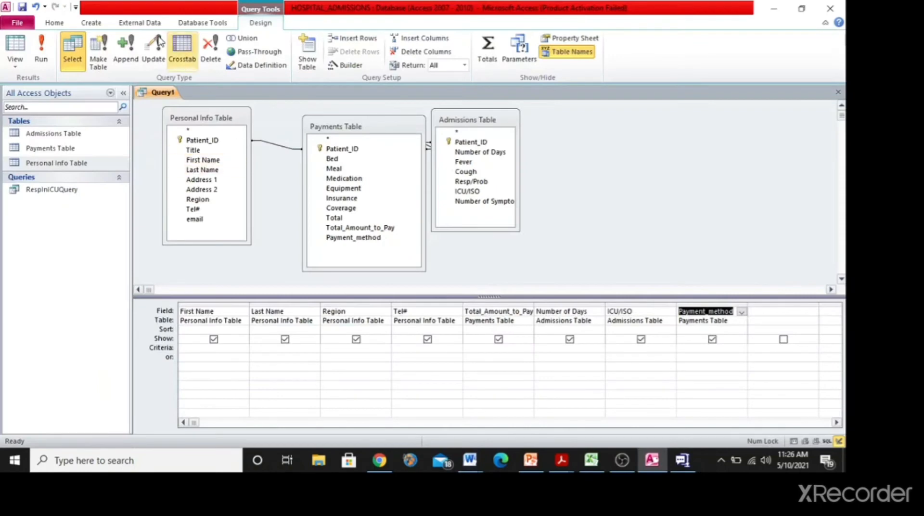
click(42, 49)
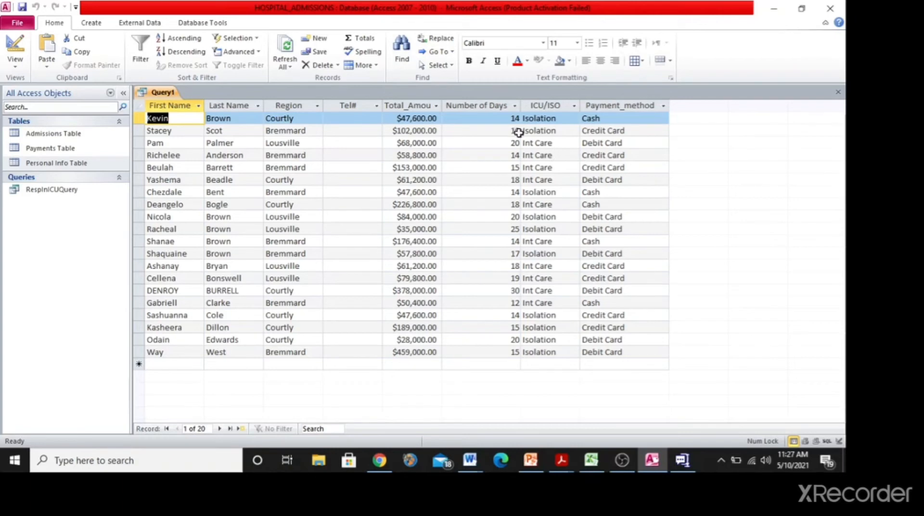
key(alt+Tab)
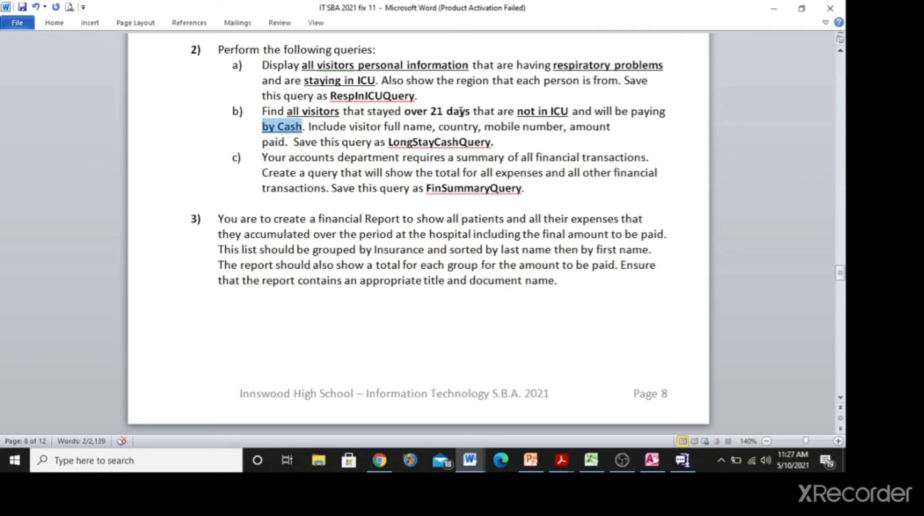
Limit the query to stays over 21 days by setting the Number of Days criterion to >21, checking it against question 2b
key(alt+Tab)
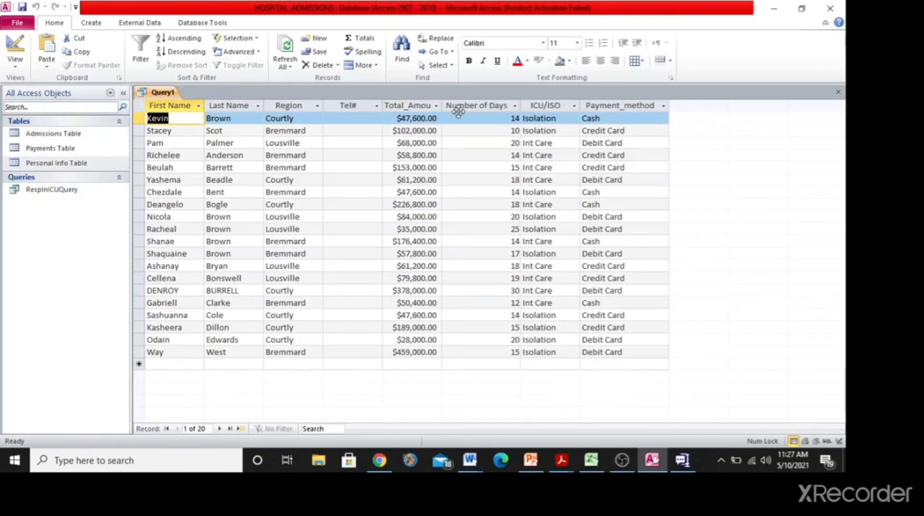
click(16, 46)
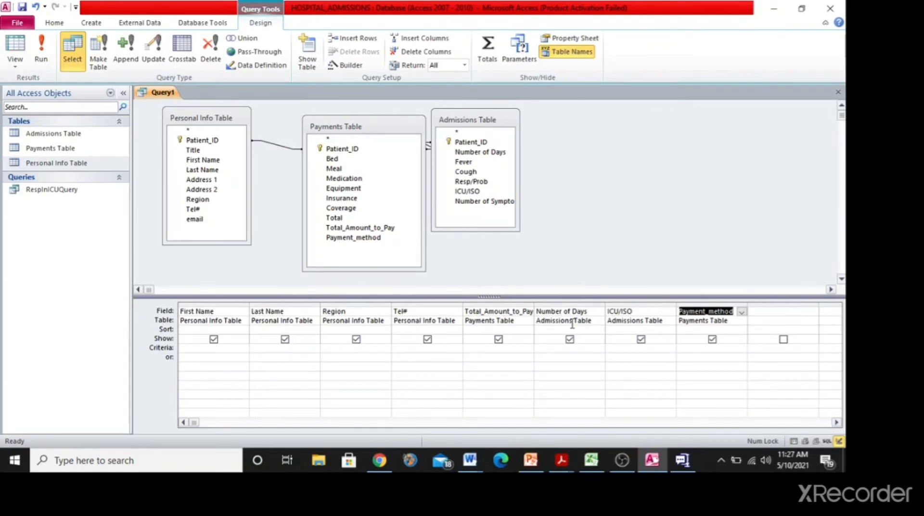
click(559, 351)
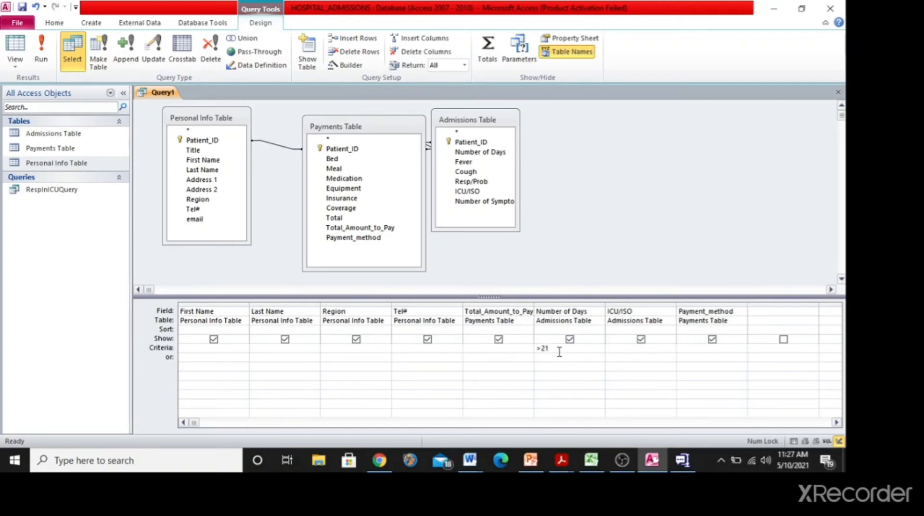
key(alt+Tab)
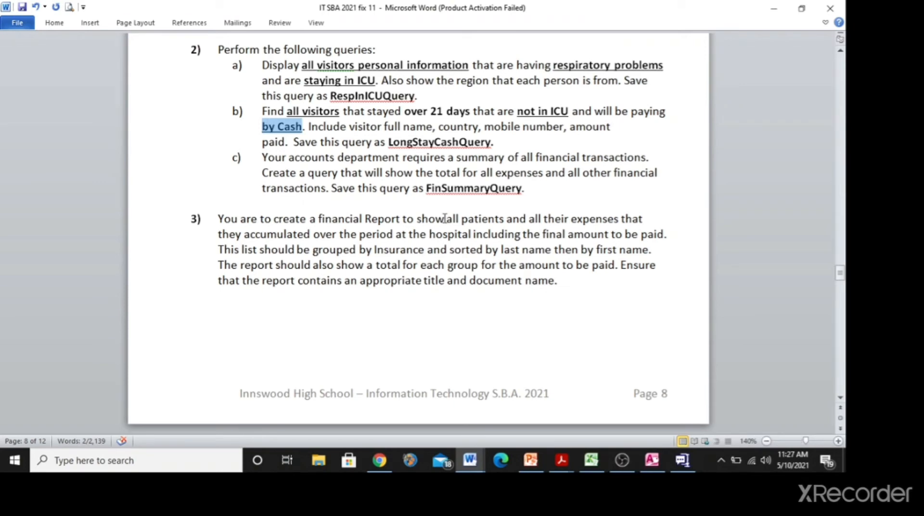
drag(404, 111, 470, 111)
key(alt+Tab)
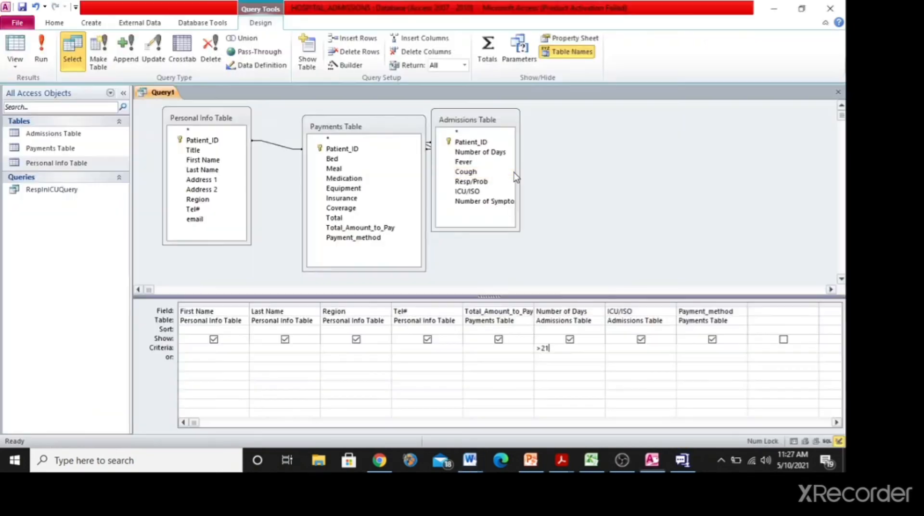
key(alt+Tab)
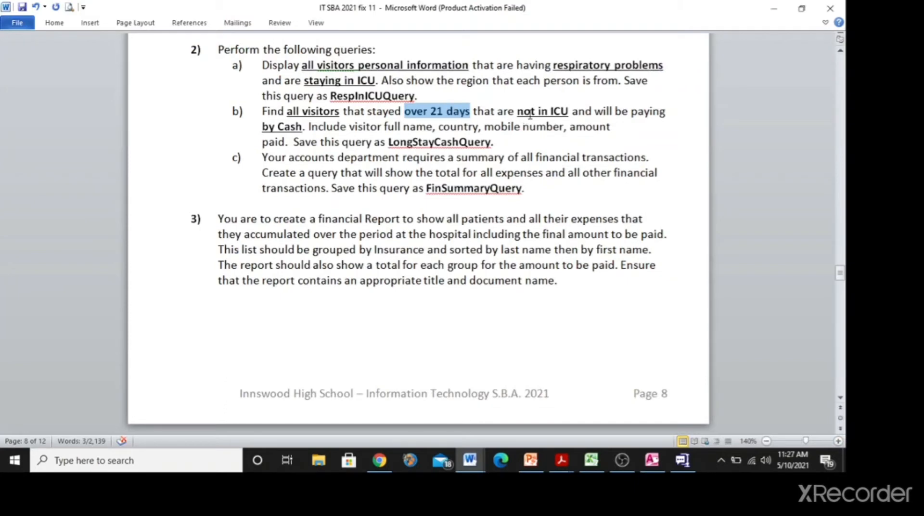
key(alt+Tab)
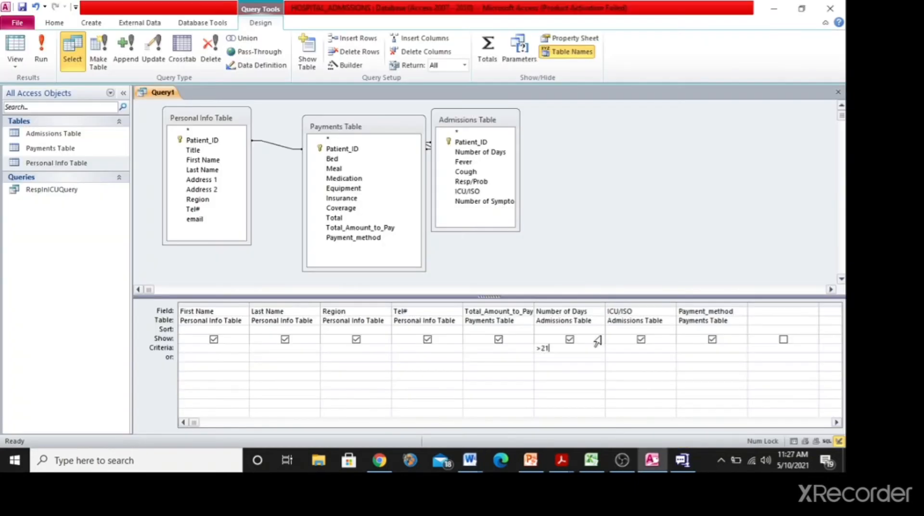
Exclude visitors in ICU by setting the ICU/ISO criterion to <>Int Care
click(622, 348)
text(<>Int Care)
drag(645, 348, 620, 345)
click(651, 351)
Set the Payment_method criterion to Cash, check the conditions against question 2b, and run the query
click(679, 348)
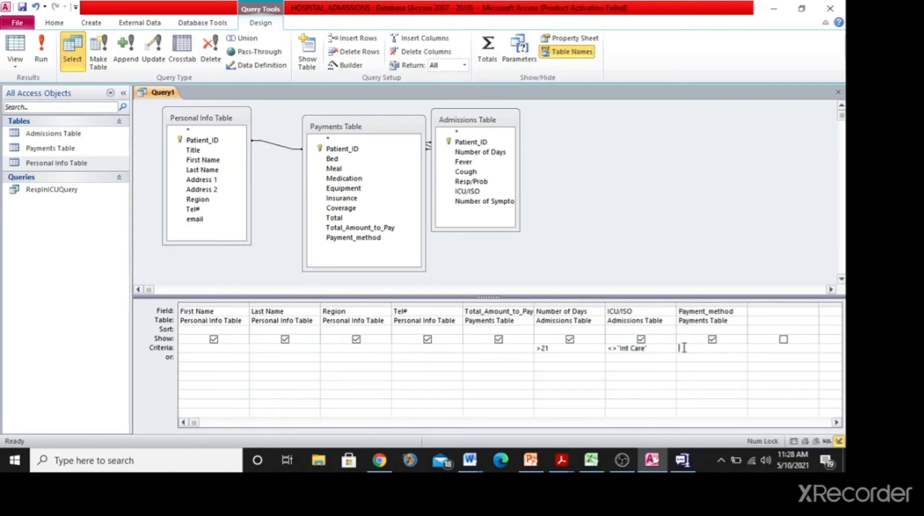
text(Cash)
key(alt+Tab)
drag(519, 110, 565, 110)
key(alt+Tab)
key(alt+Tab)
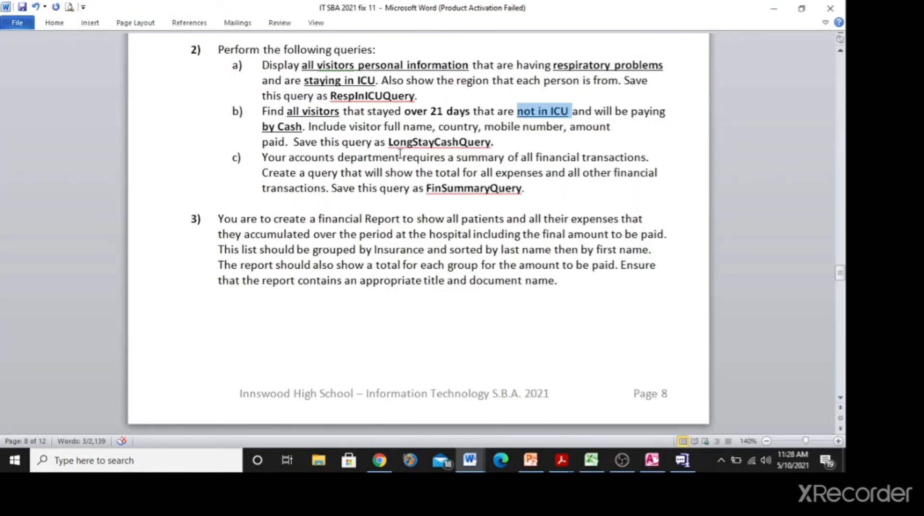
key(alt+Tab)
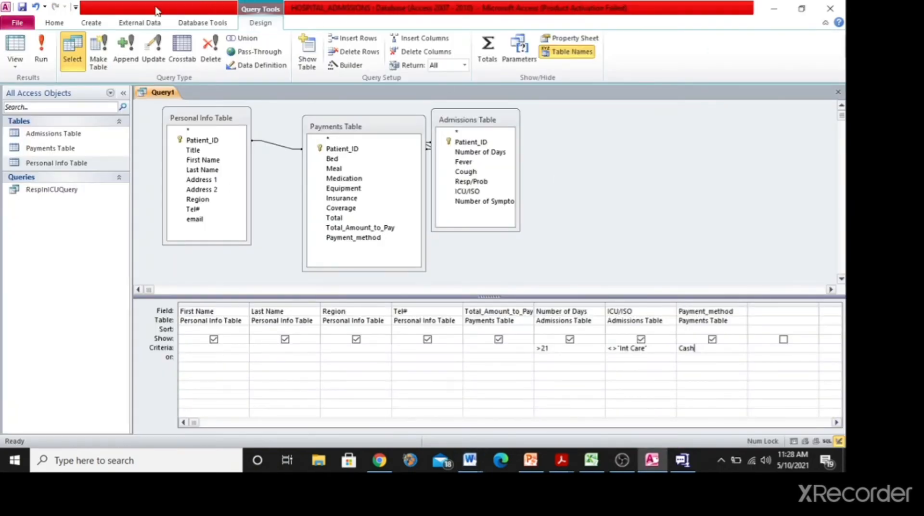
click(42, 48)
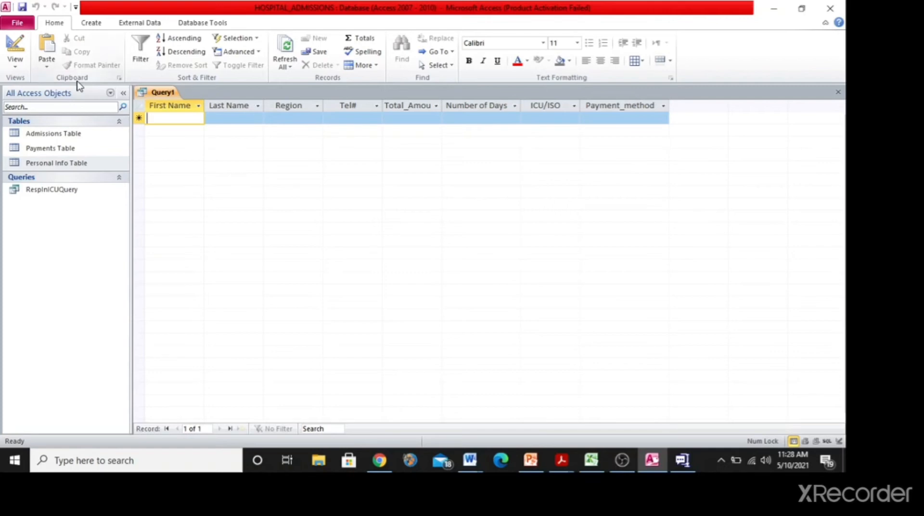
click(15, 48)
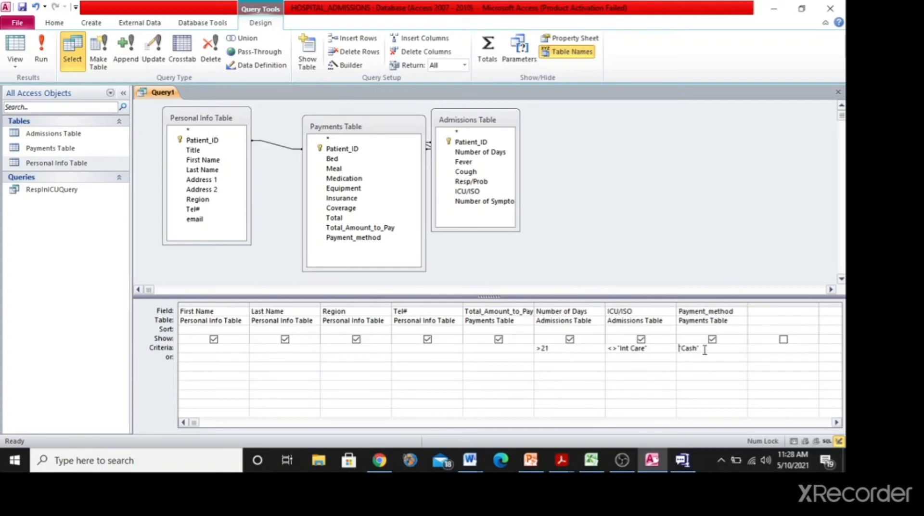
Clear the ICU/ISO and Payment_method criteria, keeping only the Number of Days criterion
drag(646, 348, 604, 348)
text(")
click(683, 343)
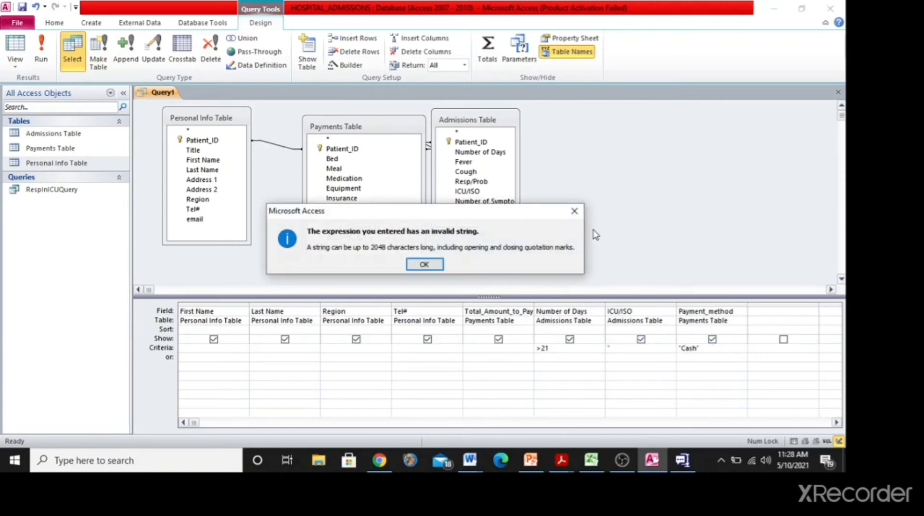
click(579, 213)
key(BackSpace)
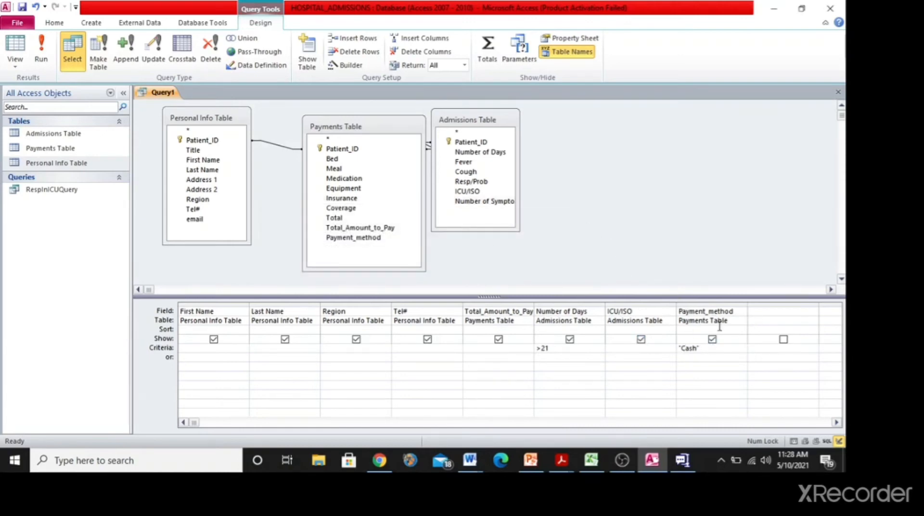
drag(701, 347, 675, 348)
key(BackSpace)
Run the query with only the >21 days criterion and examine the ICU/ISO and Payment_method values of its records
click(41, 49)
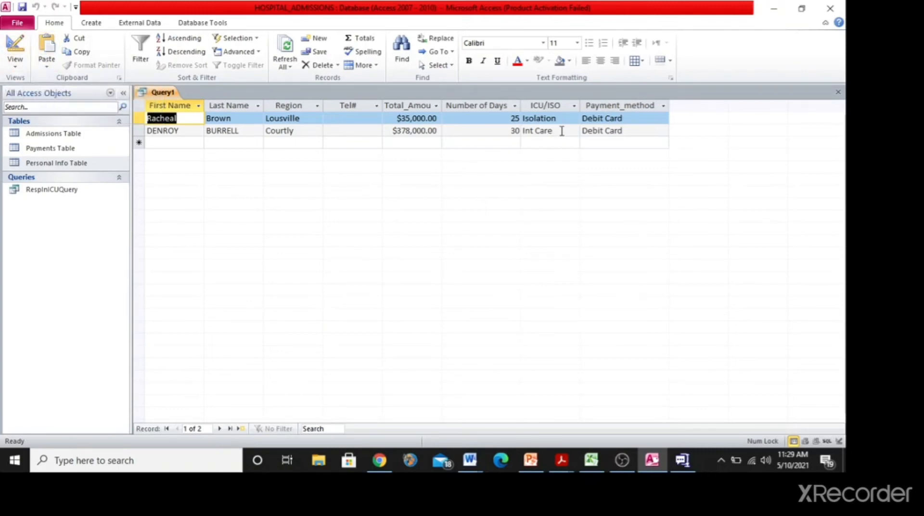
click(561, 118)
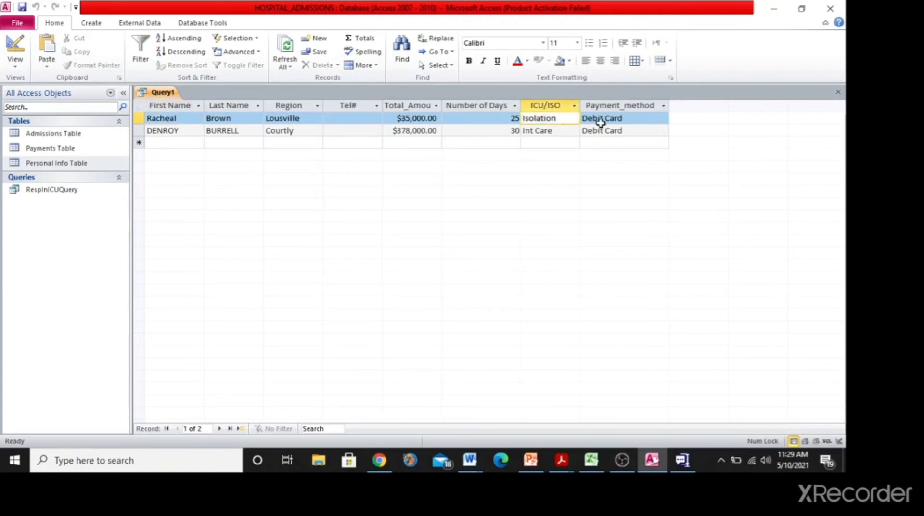
click(634, 117)
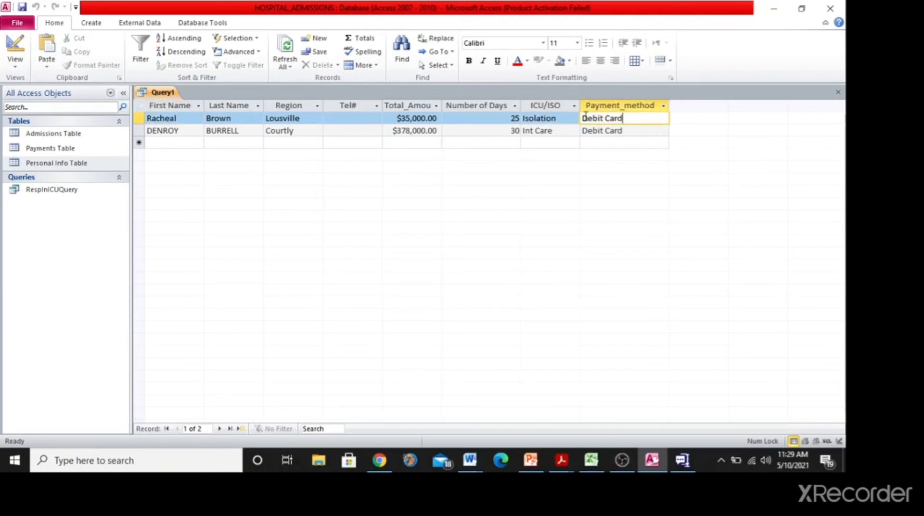
click(27, 54)
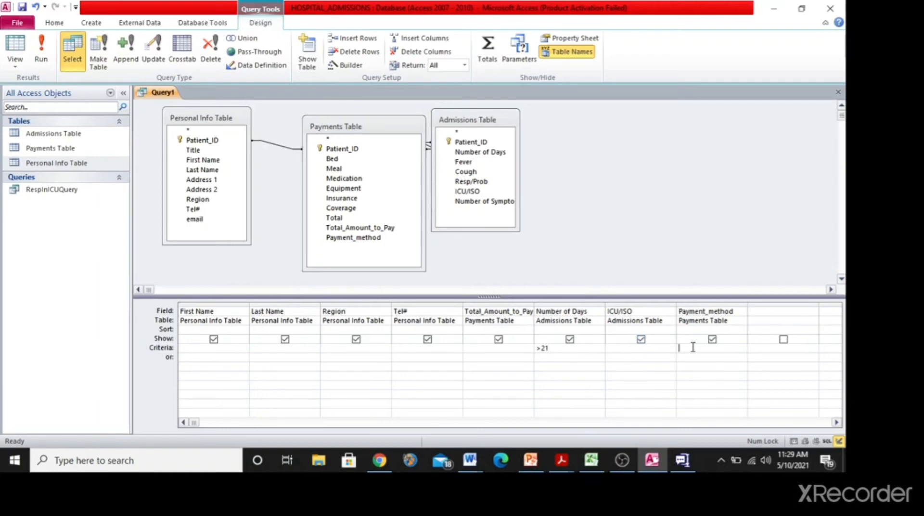
Re-enter <>Int Care as the ICU/ISO criterion and Cash as the Payment_method criterion, and run the query
click(632, 347)
text(Int Care)
click(41, 62)
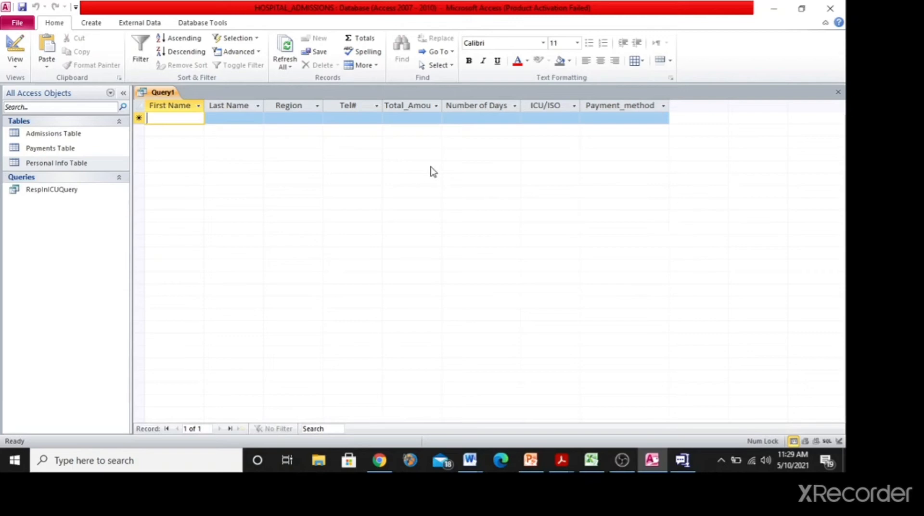
Move the Admissions Table away from the Payments Table in the query design so their join line is clear
click(18, 58)
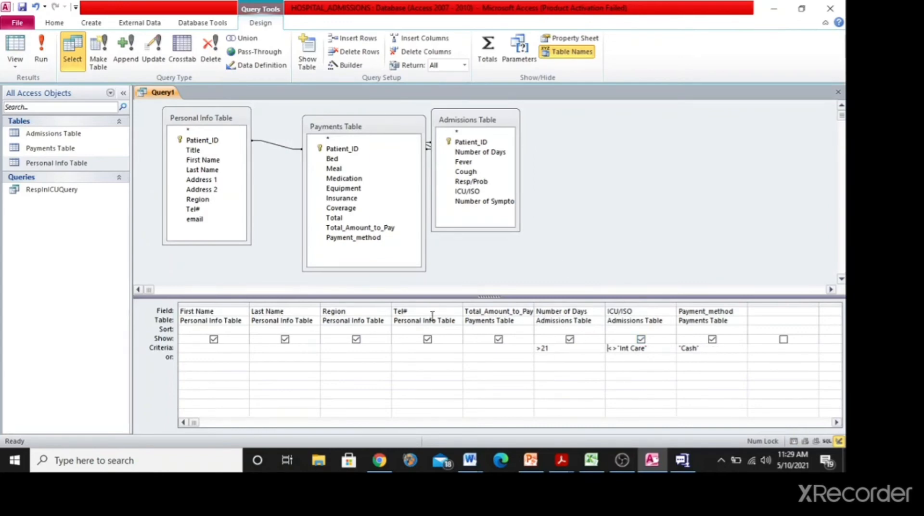
drag(483, 120, 585, 113)
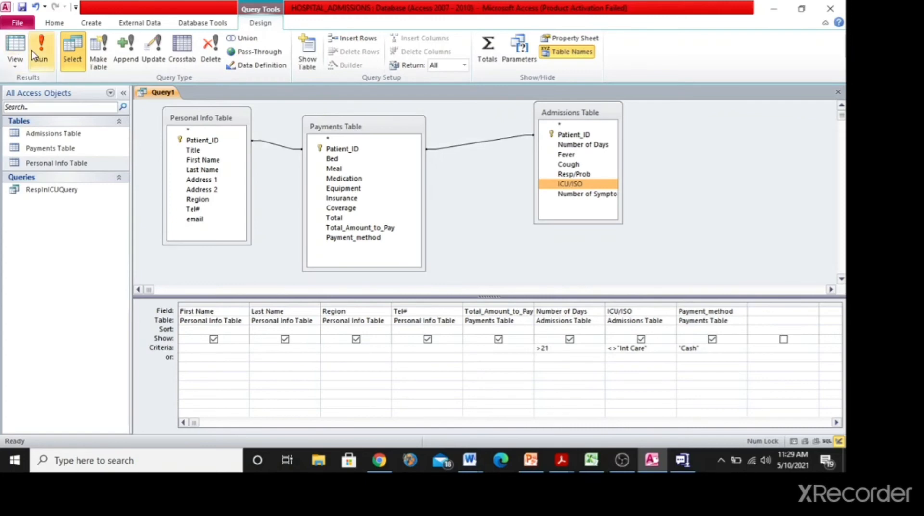
Run the query, save it as LongStayCashQuery using the name copied from question 2b, and close it
key(alt+Tab)
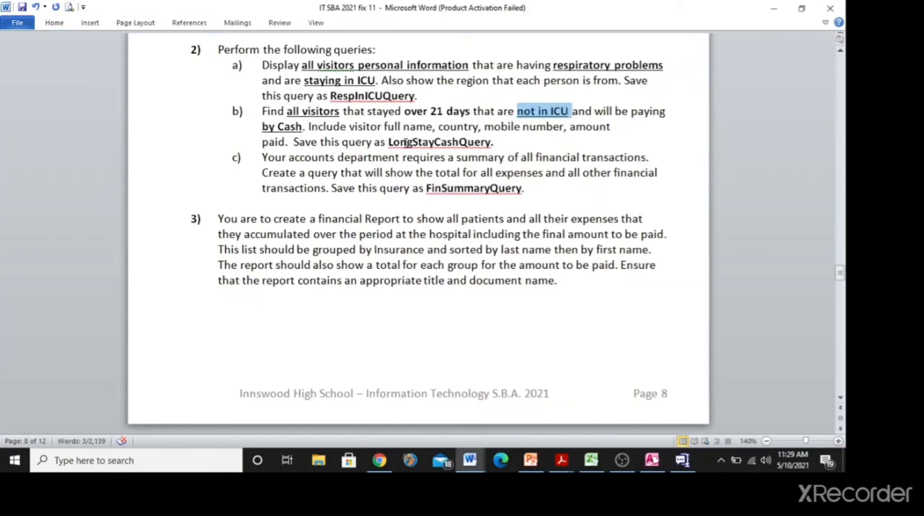
drag(390, 142, 490, 141)
key(ctrl+c)
key(alt+Tab)
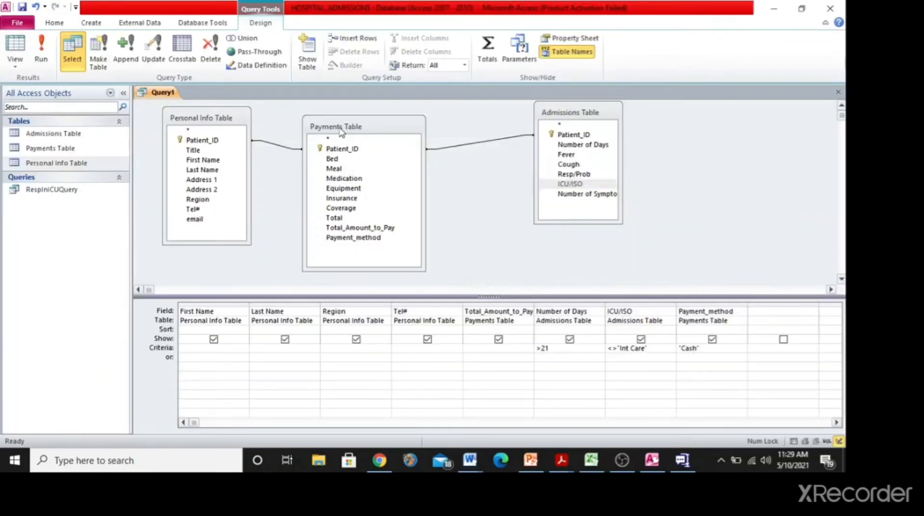
click(41, 51)
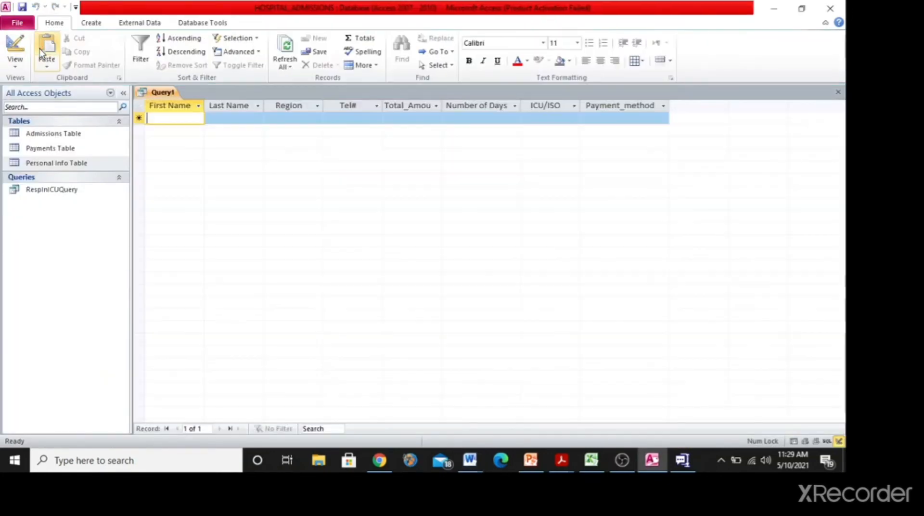
click(22, 7)
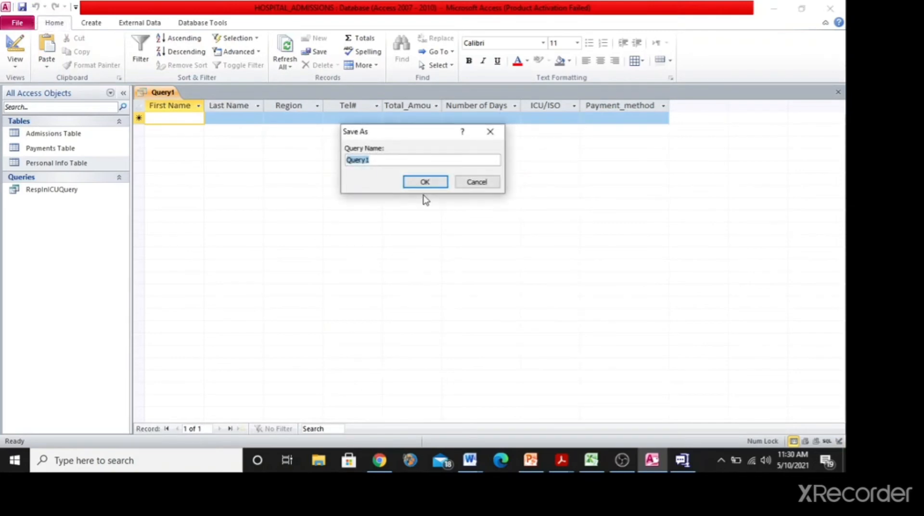
key(ctrl+v)
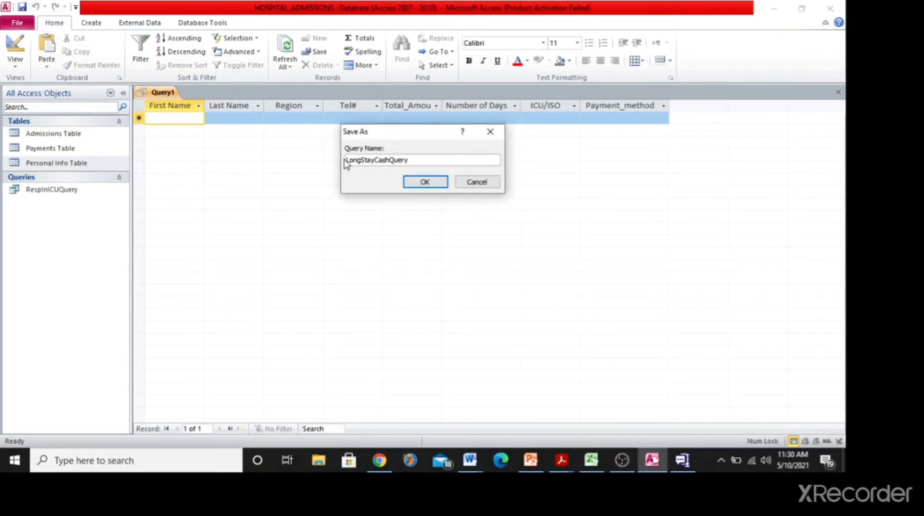
click(431, 182)
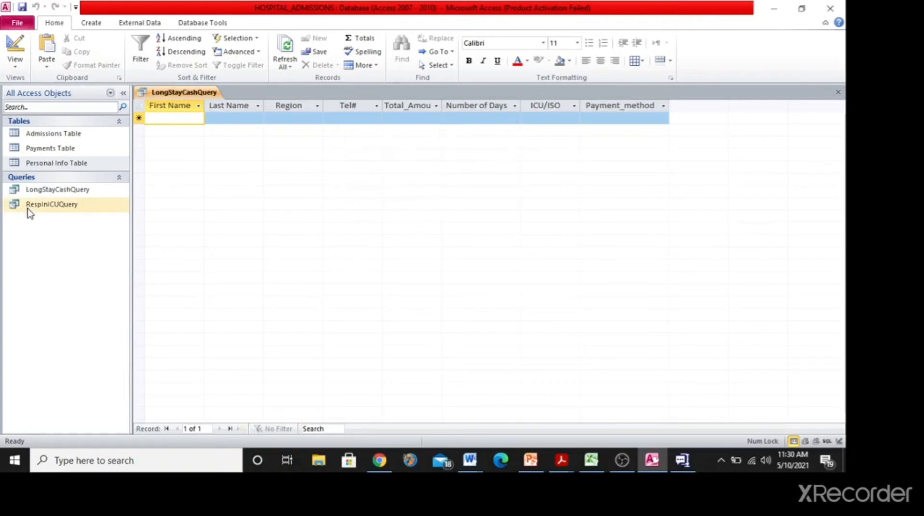
click(838, 91)
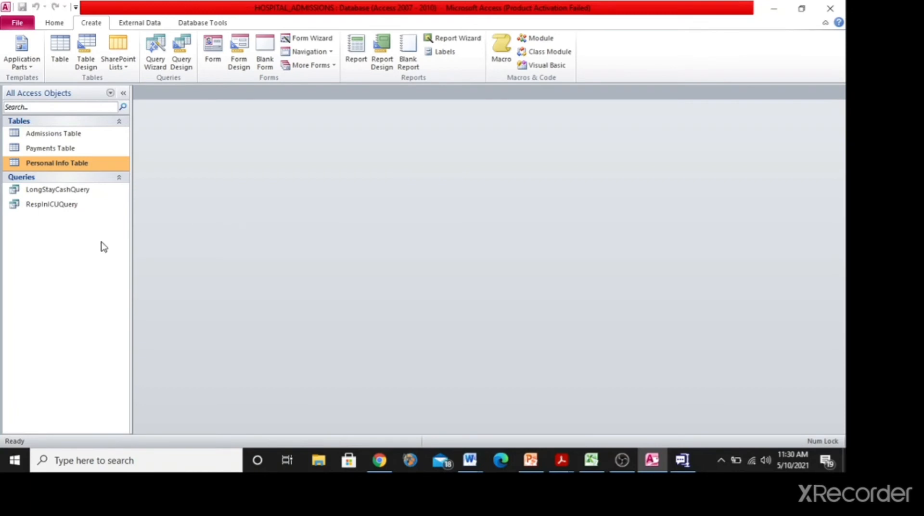
Read question 2c in the assignment document for the FinSummaryQuery requirements, highlighting "total for all expenses"
key(alt+Tab)
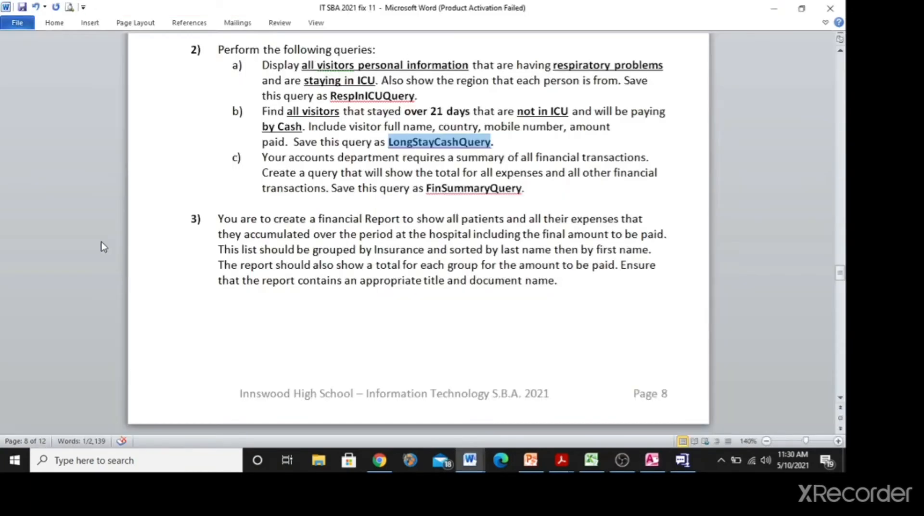
click(429, 188)
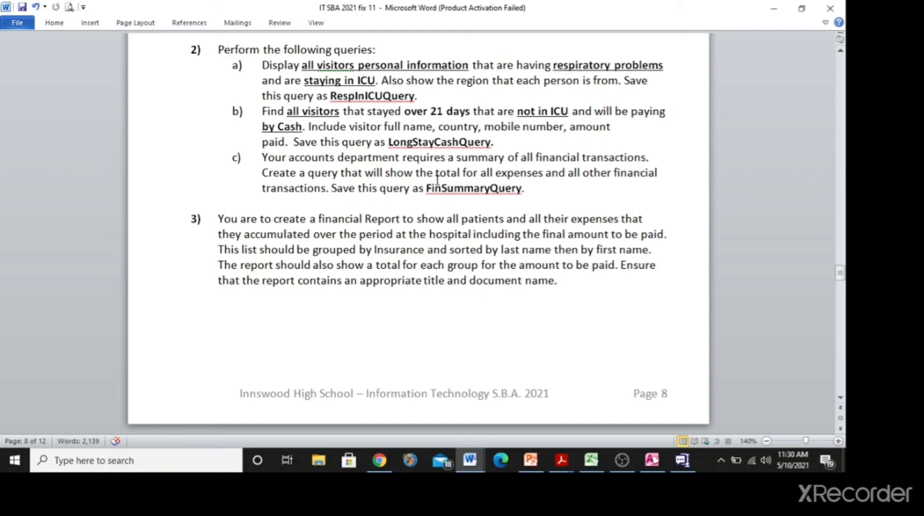
key(alt+Tab)
key(alt+Tab)
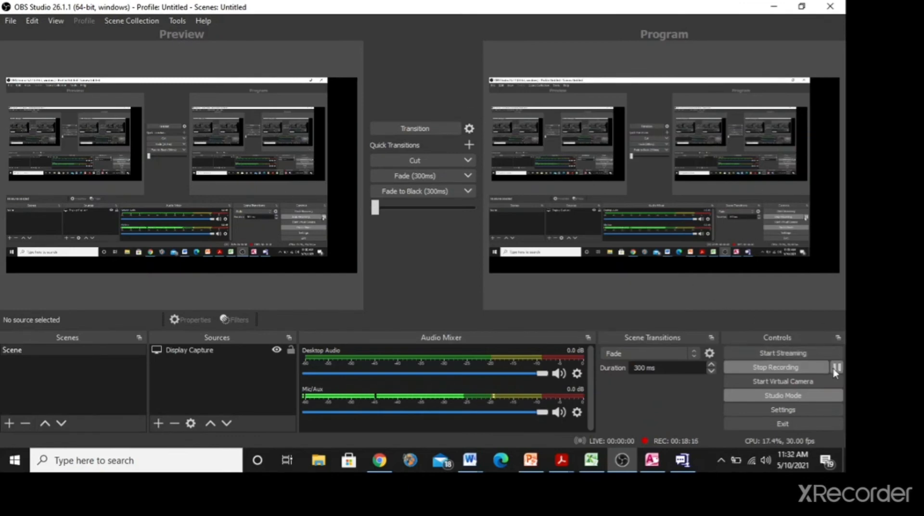
key(alt+Tab)
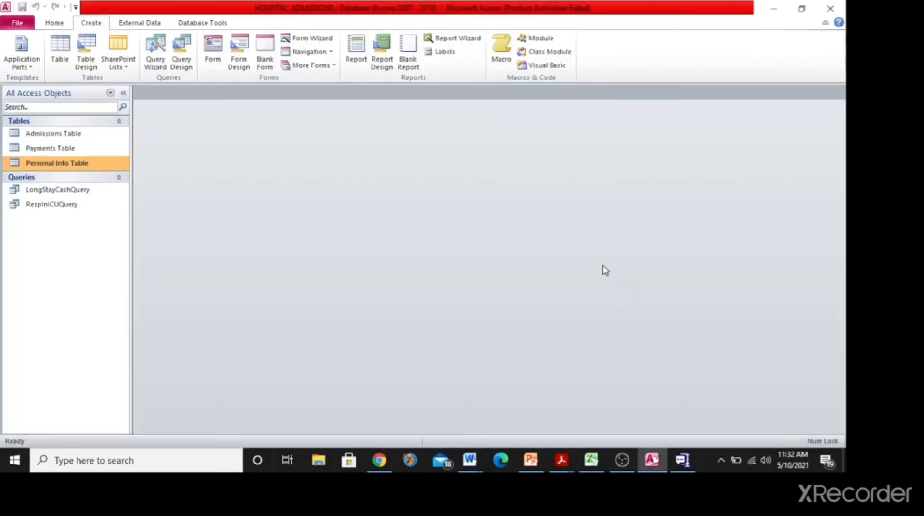
key(alt+Tab)
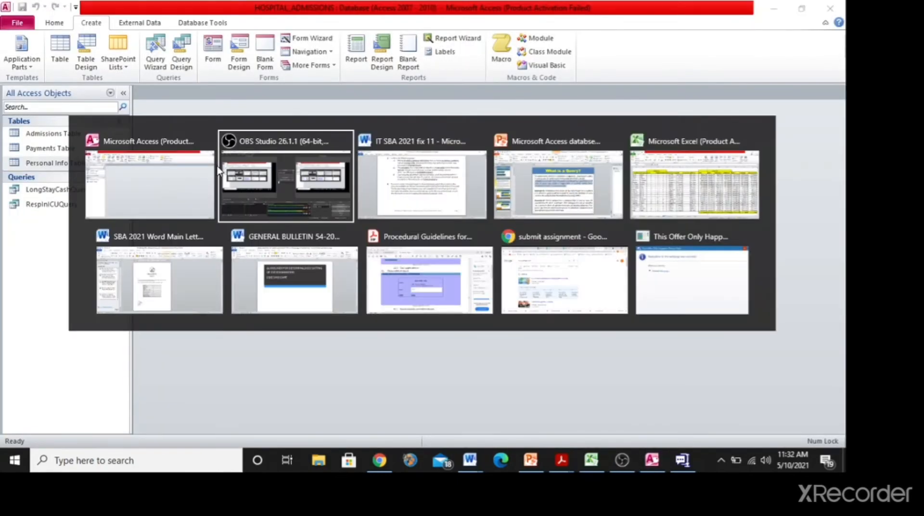
key(alt+Tab)
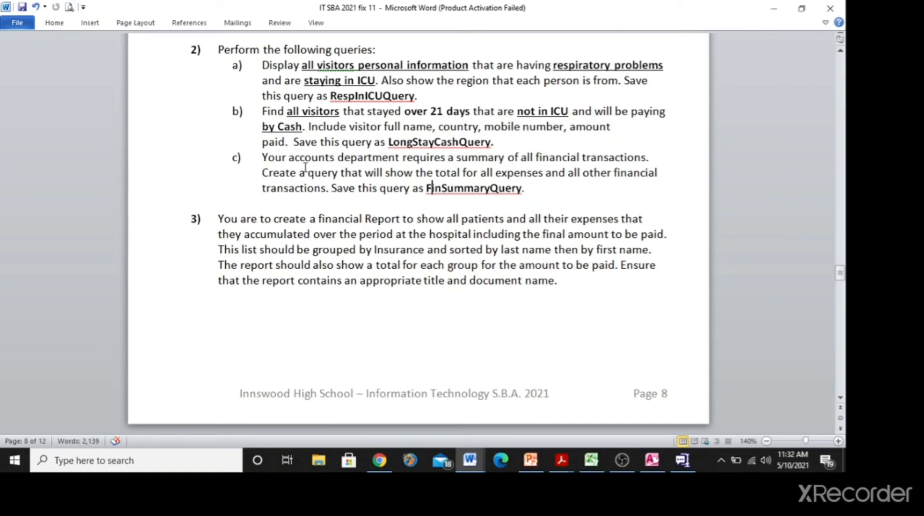
drag(435, 176, 545, 177)
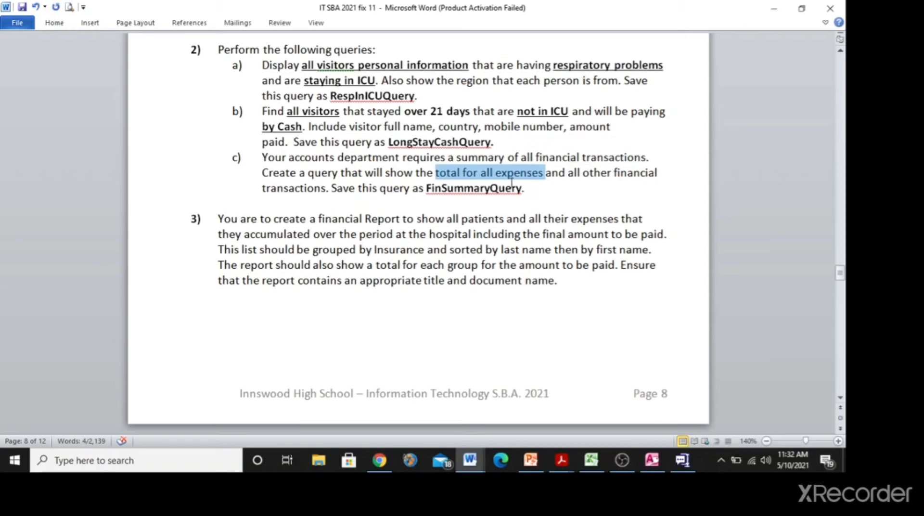
Make "total for all expenses" in question 2c bold and underlined, and switch back to the Access database
key(ctrl+b)
key(ctrl+u)
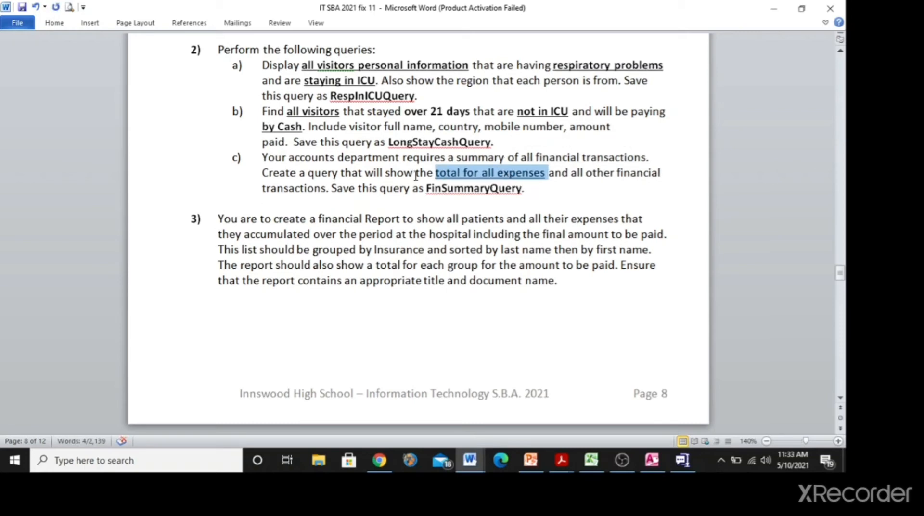
key(alt+Tab)
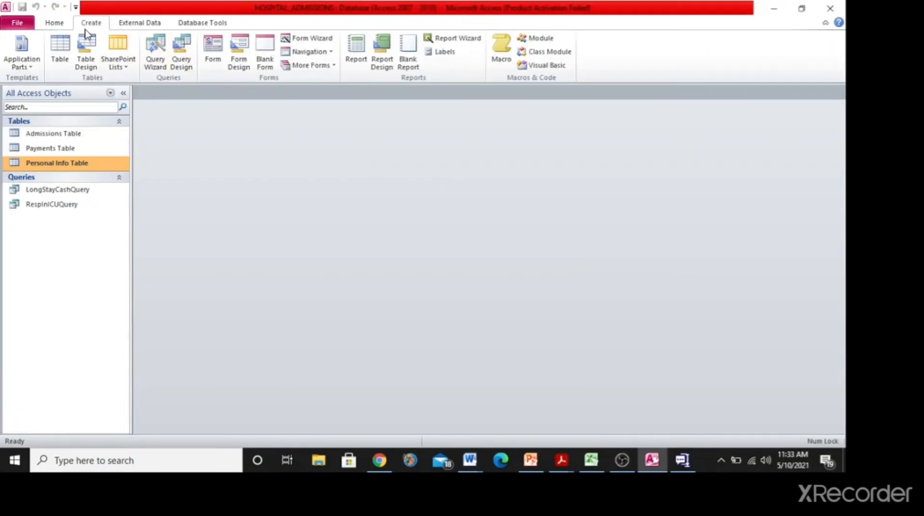
Start a new query design with the Payments Table and lengthen its field list so every field shows
click(189, 52)
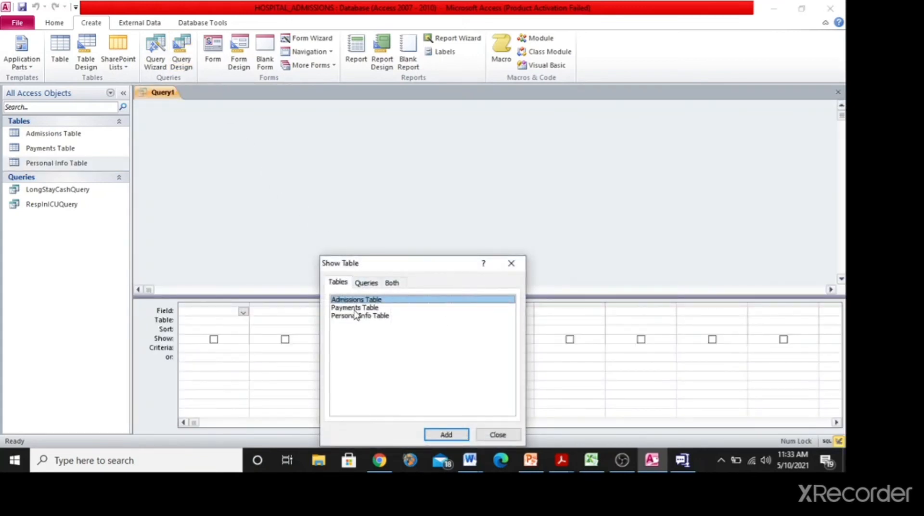
click(355, 311)
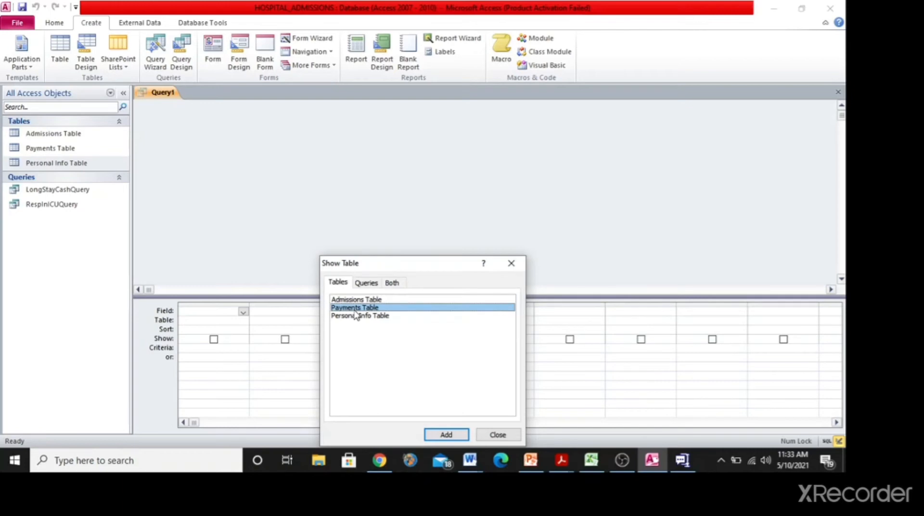
double_click(355, 311)
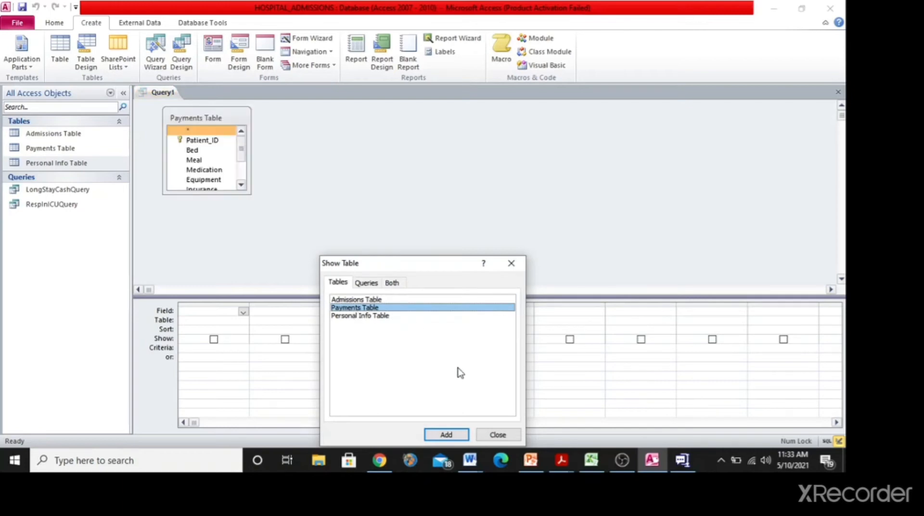
click(486, 438)
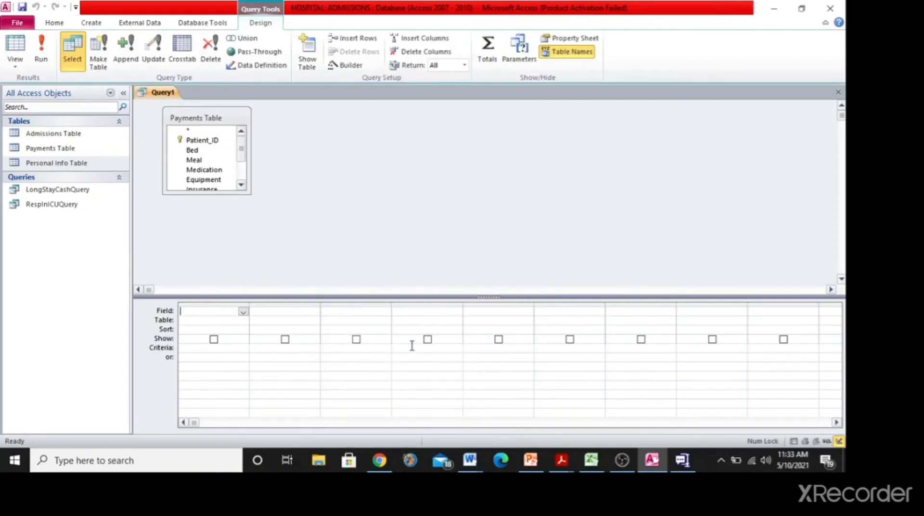
key(alt+Tab)
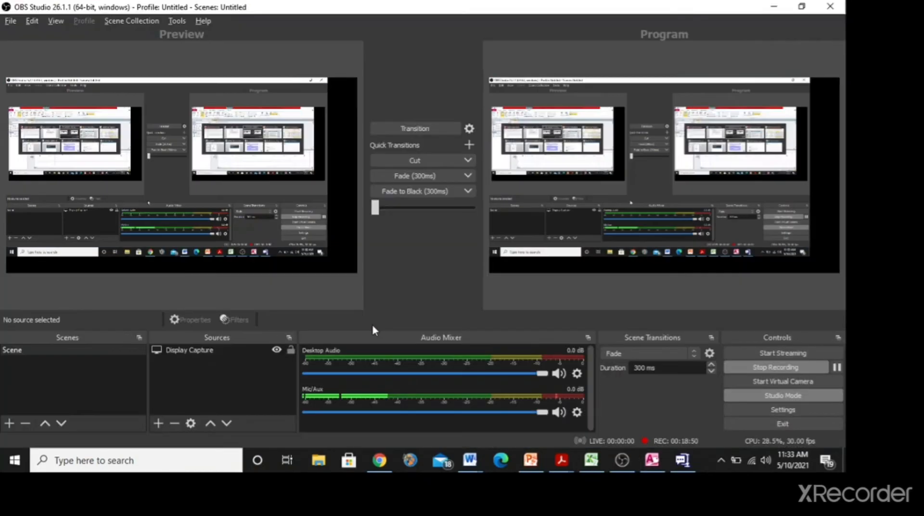
key(alt+Tab)
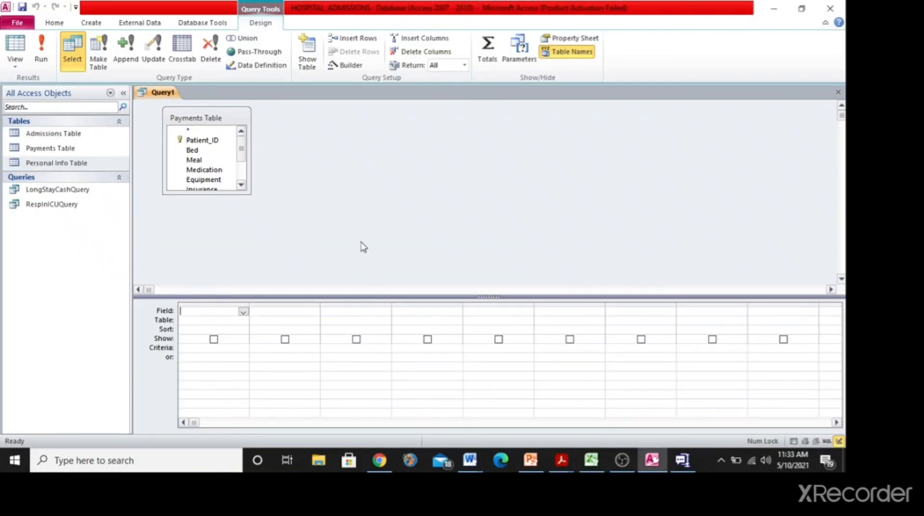
drag(217, 193, 227, 270)
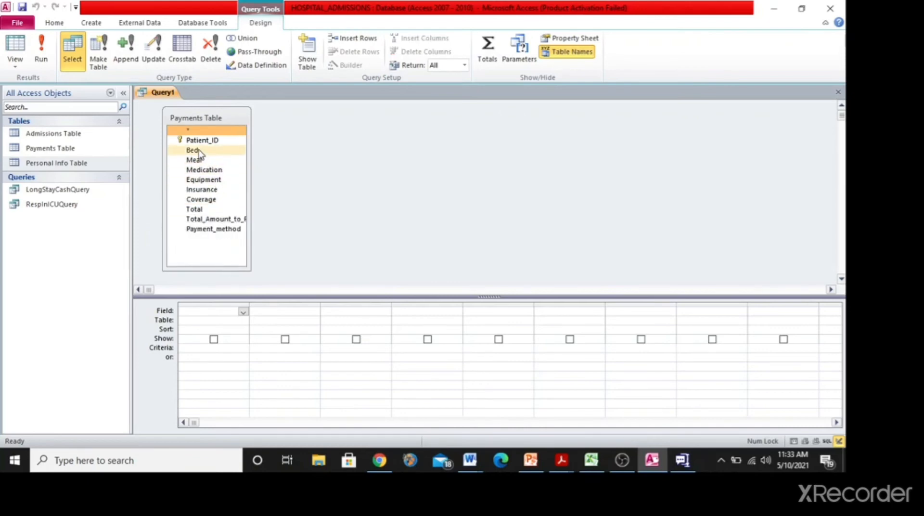
Add the Bed, Meal, Medication and Equipment fields to the query grid and run the query
drag(195, 151, 223, 309)
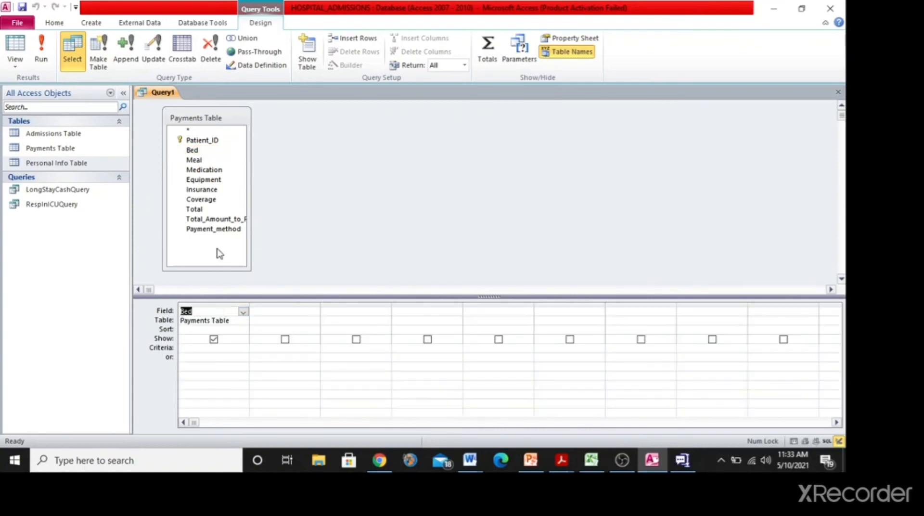
drag(204, 160, 343, 315)
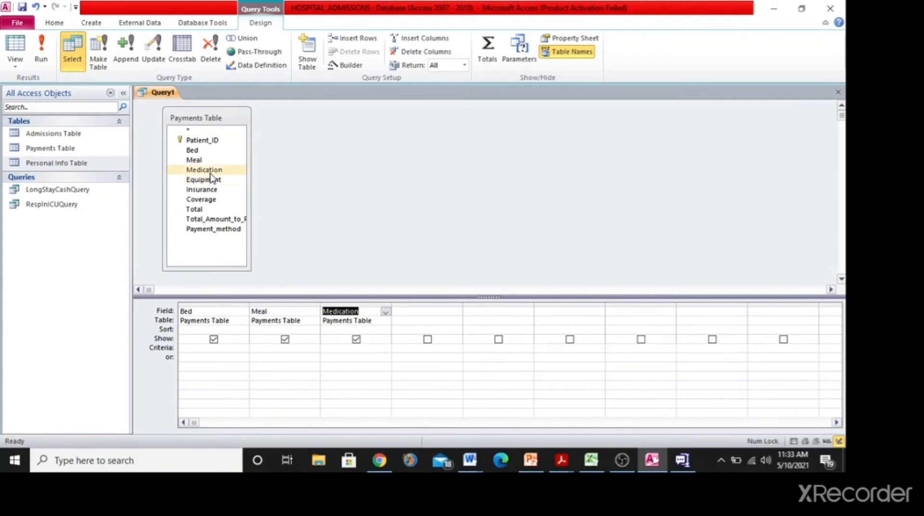
drag(210, 182, 415, 312)
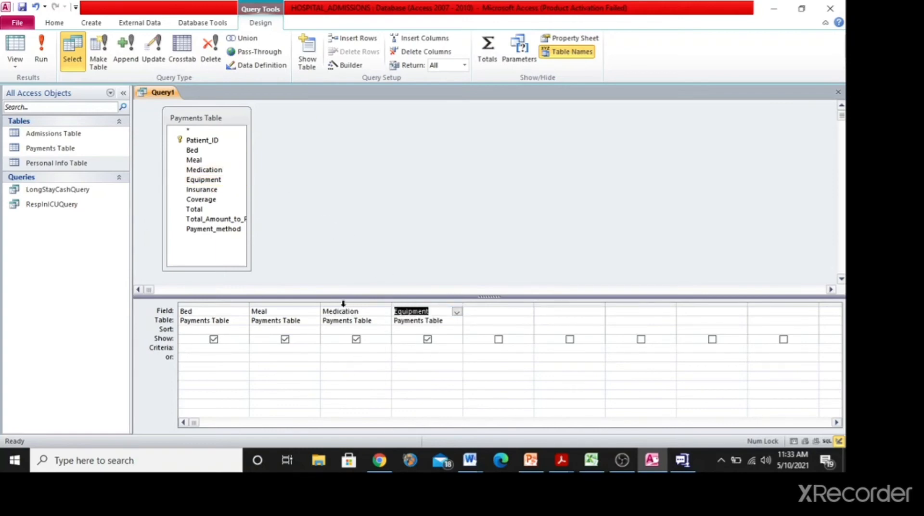
click(42, 48)
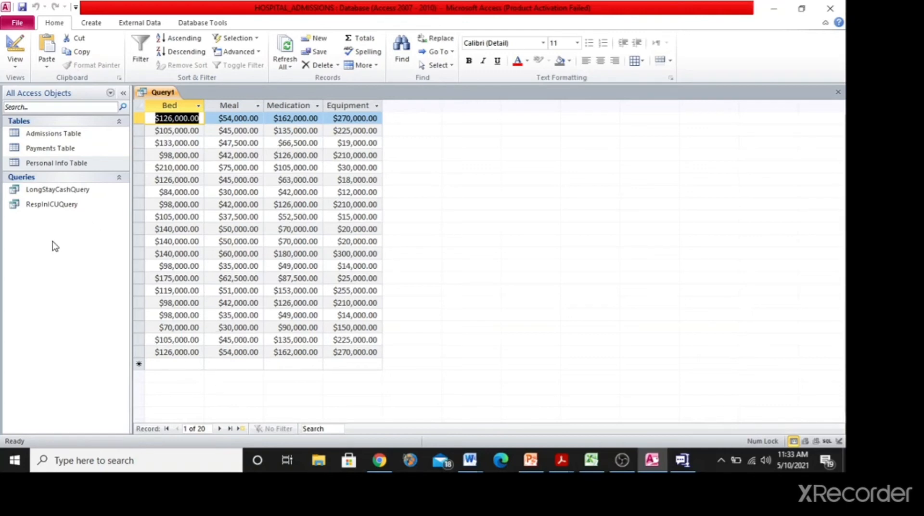
Recheck question 2c in the assignment document and add the Total row to the query's design grid
key(alt+Tab)
key(alt+Tab)
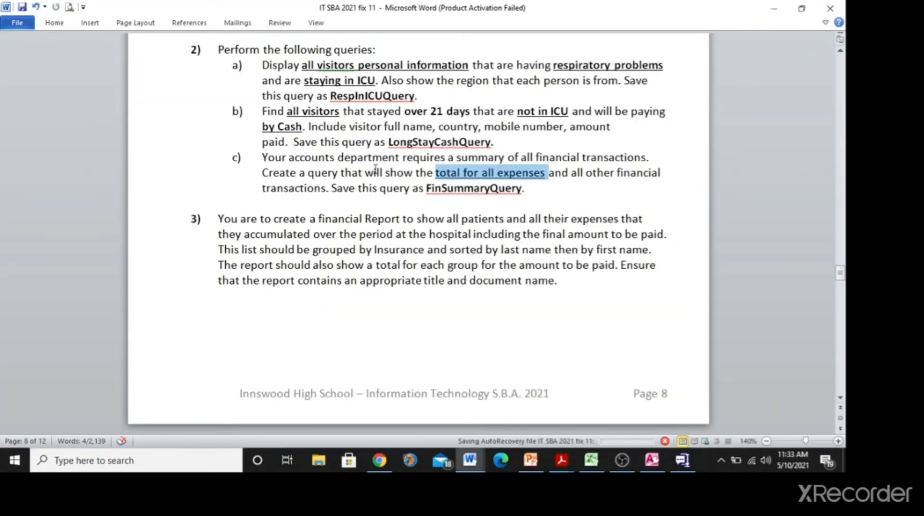
key(alt+Tab)
key(alt+Tab)
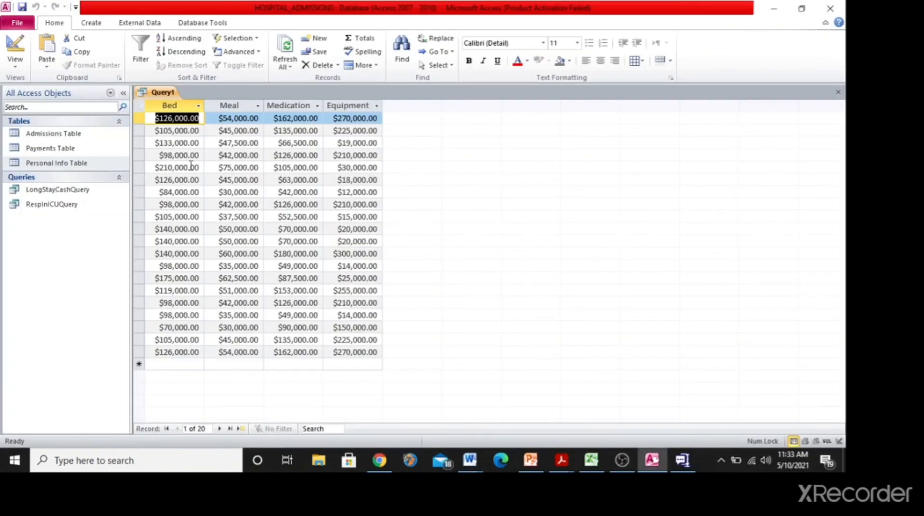
click(23, 45)
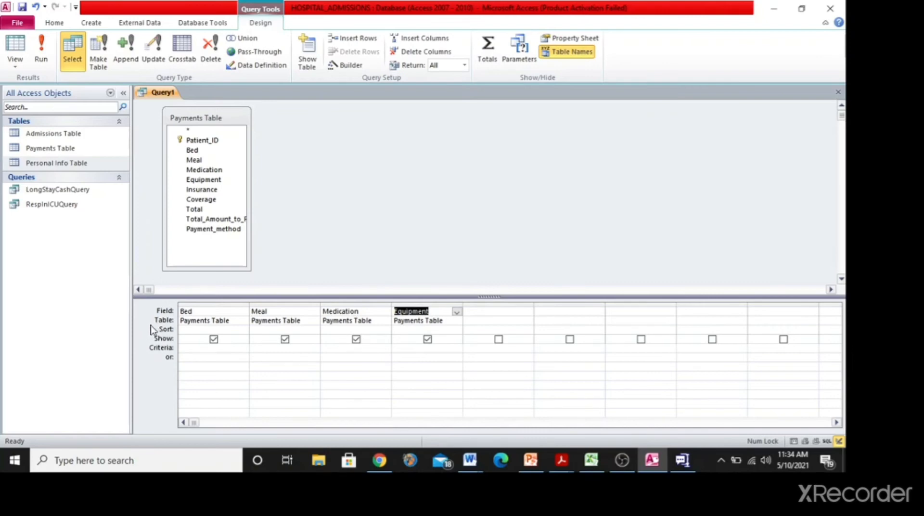
click(492, 50)
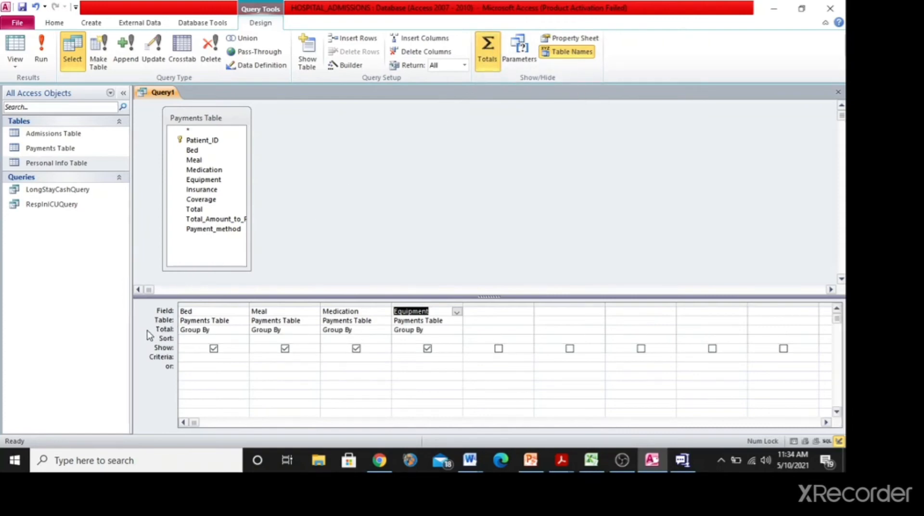
Set the Total function to Sum for the Bed, Meal, Medication and Equipment fields
click(246, 329)
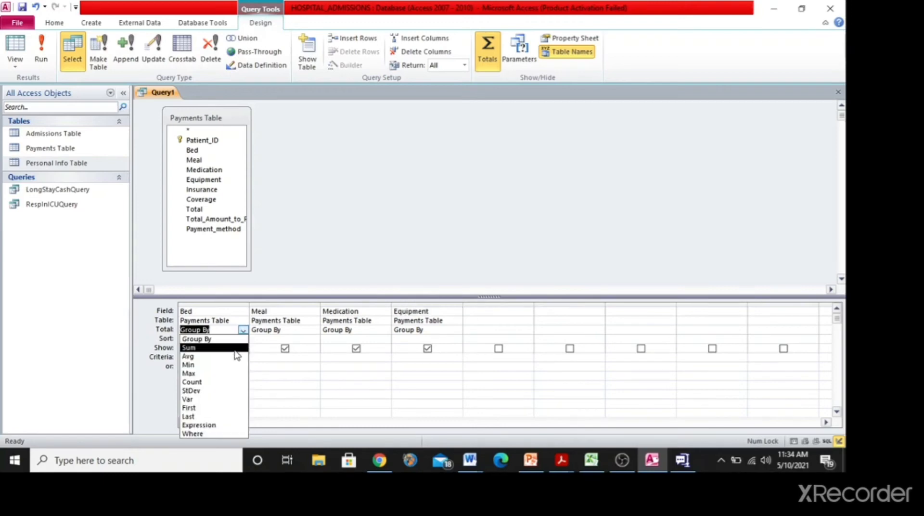
click(235, 347)
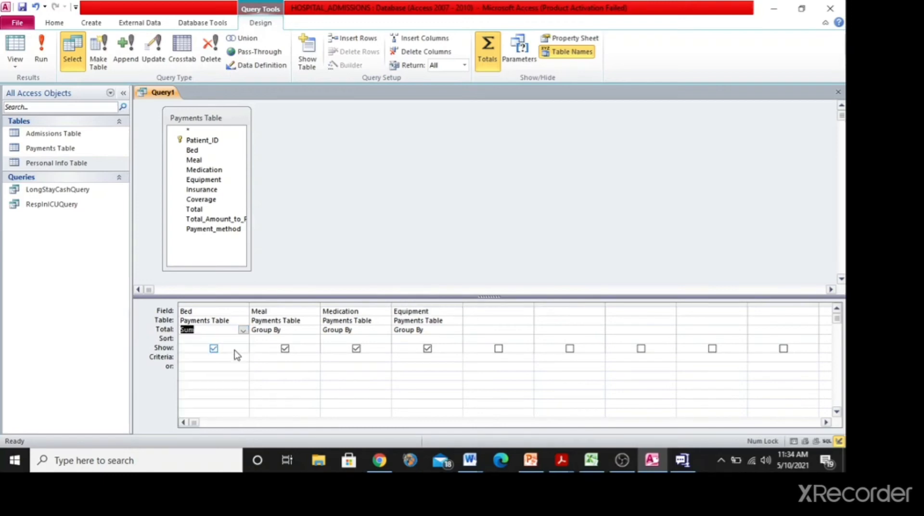
click(314, 330)
click(270, 348)
click(386, 330)
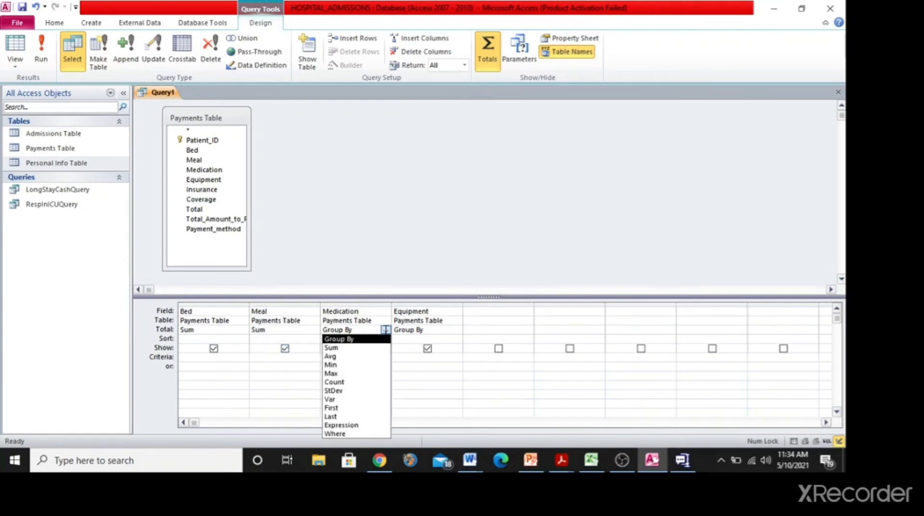
click(385, 348)
click(457, 330)
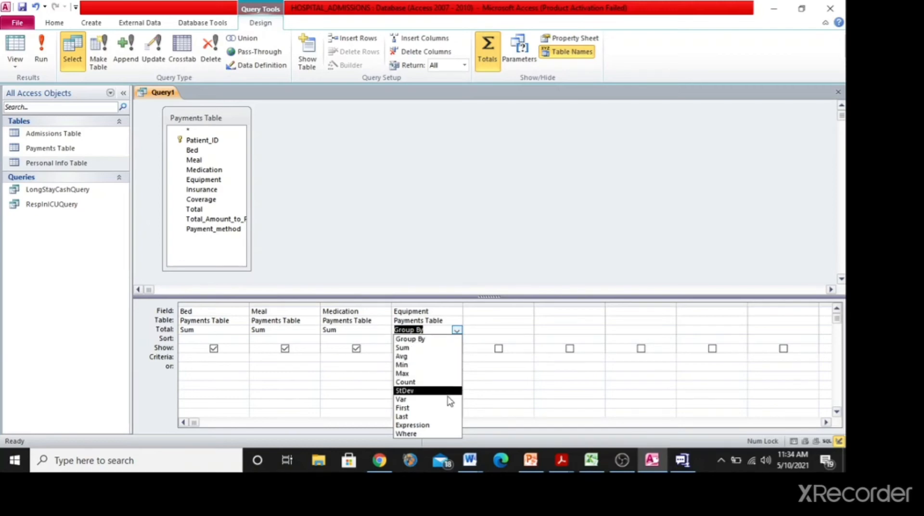
click(439, 348)
click(444, 209)
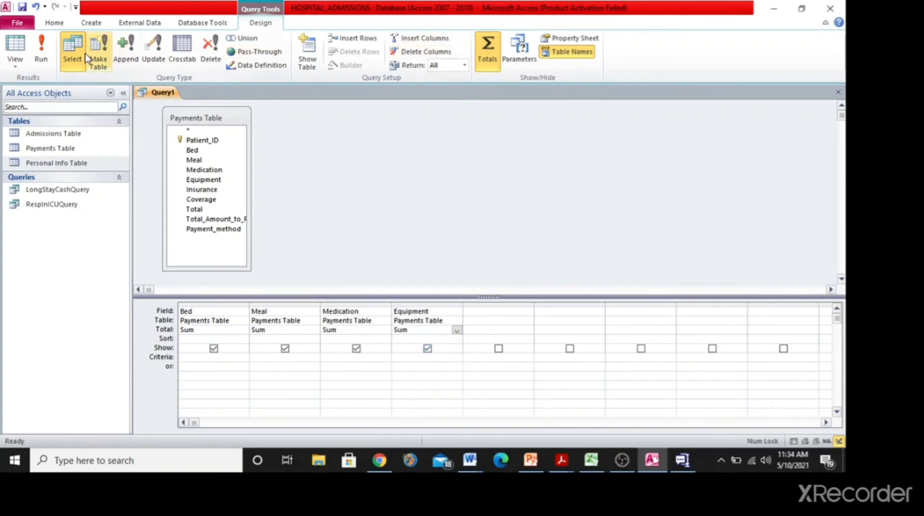
Run the totals query and widen the SumOfBed, SumOfMeal, SumOfMedication and SumOfEquipment columns to fit their headings
click(46, 47)
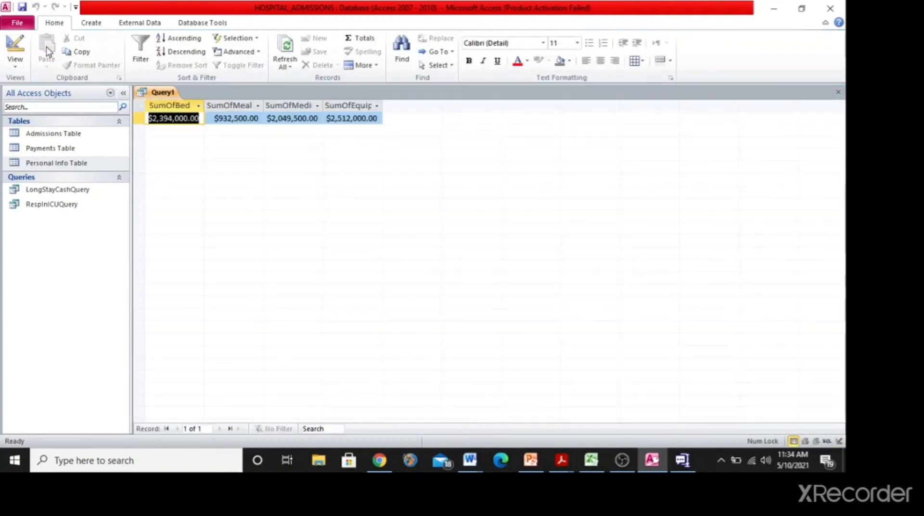
double_click(203, 106)
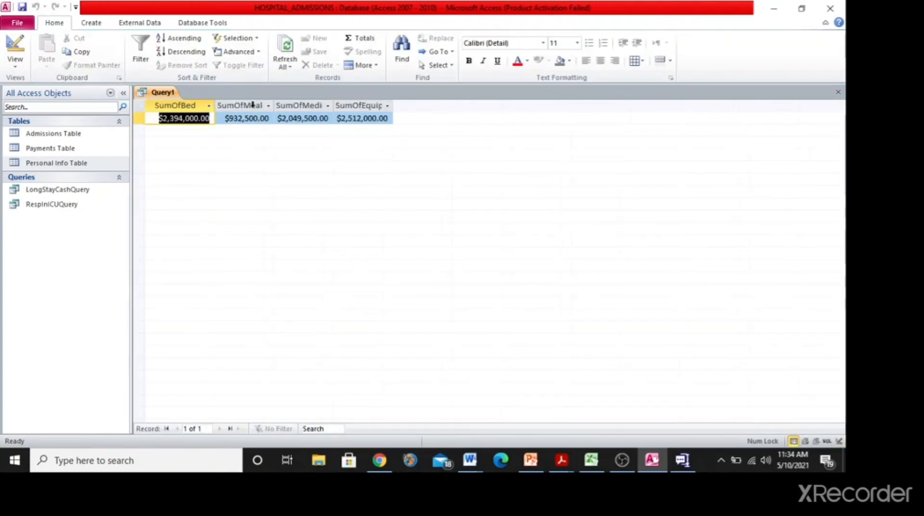
double_click(273, 105)
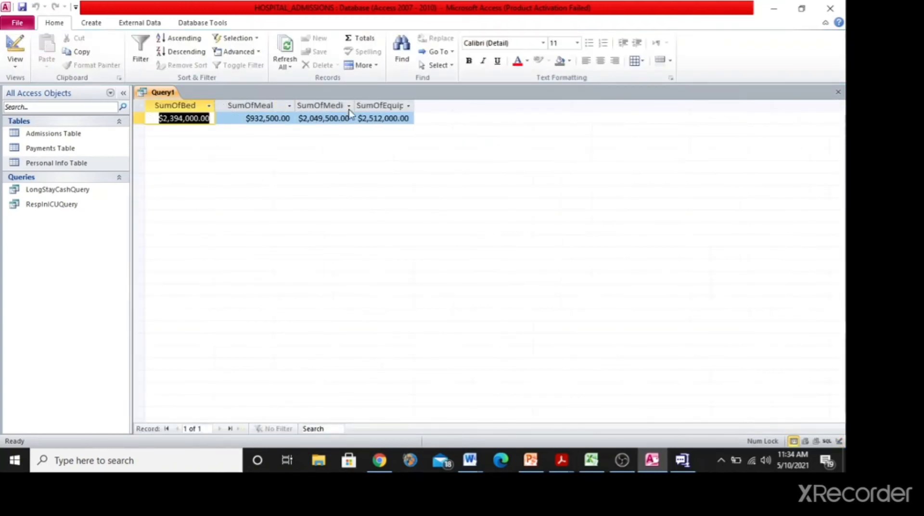
double_click(356, 102)
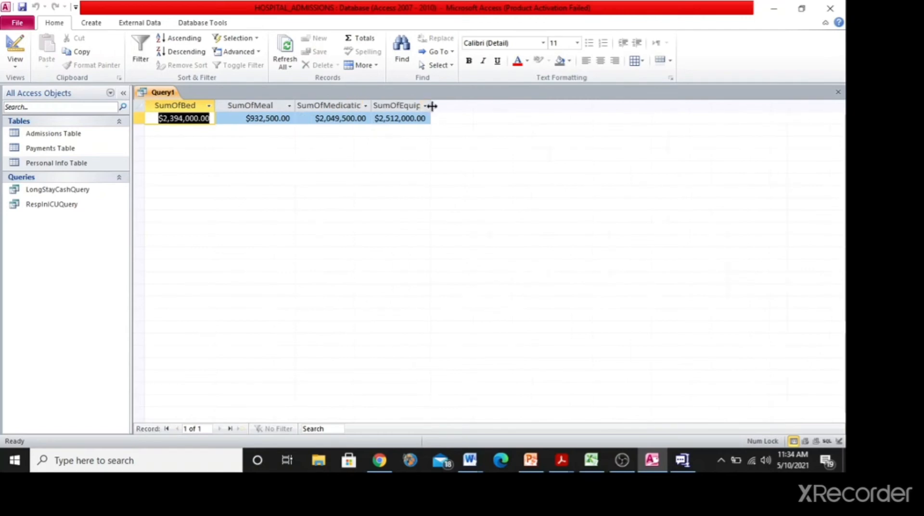
drag(431, 103, 456, 103)
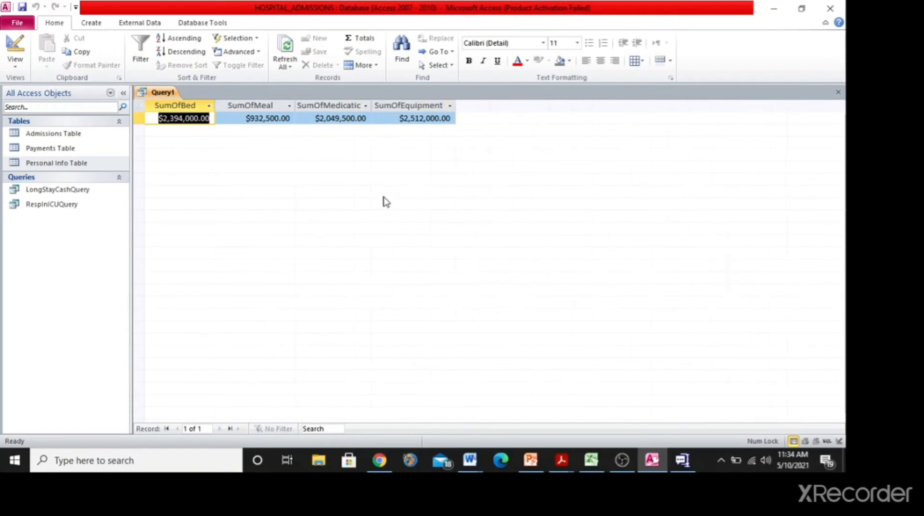
Save the query as FinSummaryQuery using the name copied from question 2c, and close it
key(alt+Tab)
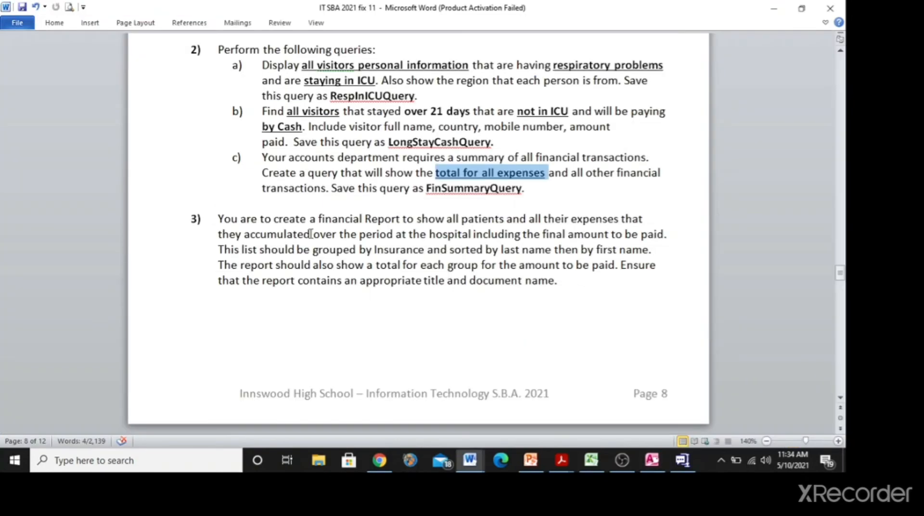
drag(428, 189, 520, 188)
key(ctrl+c)
key(alt+Tab)
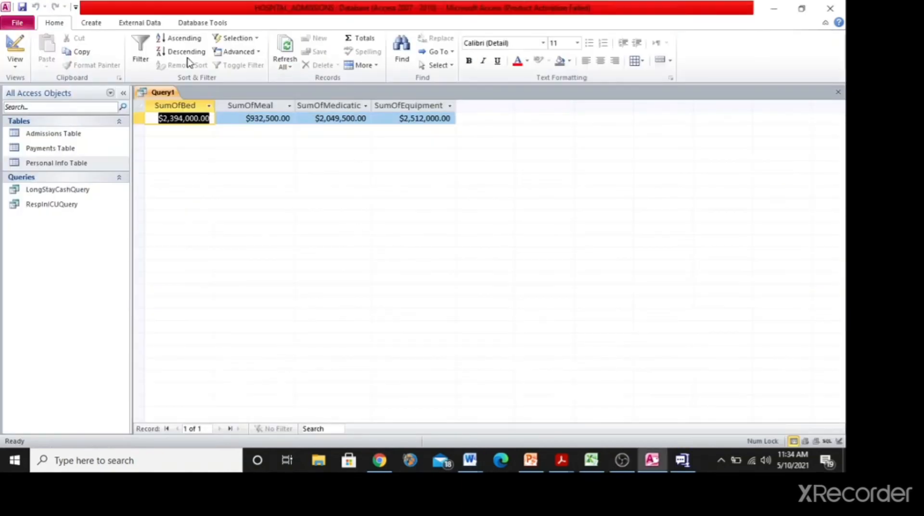
click(22, 7)
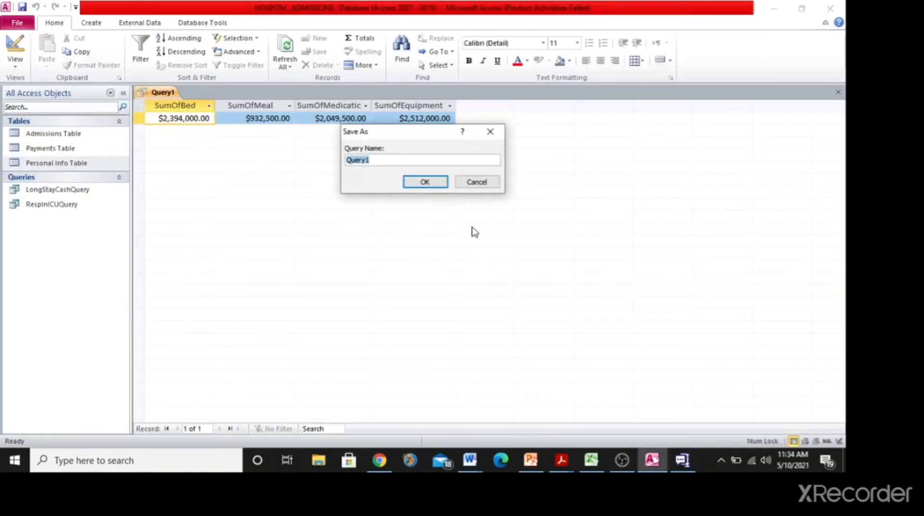
key(ctrl+v)
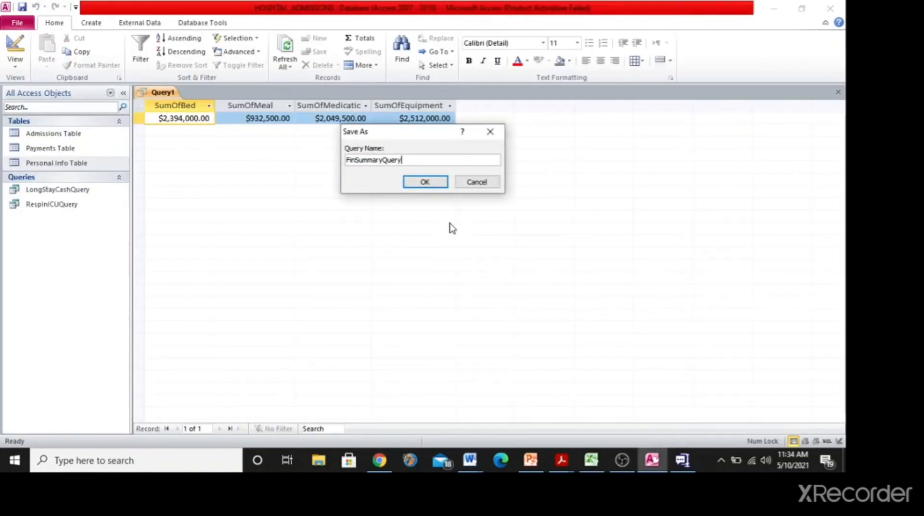
click(426, 182)
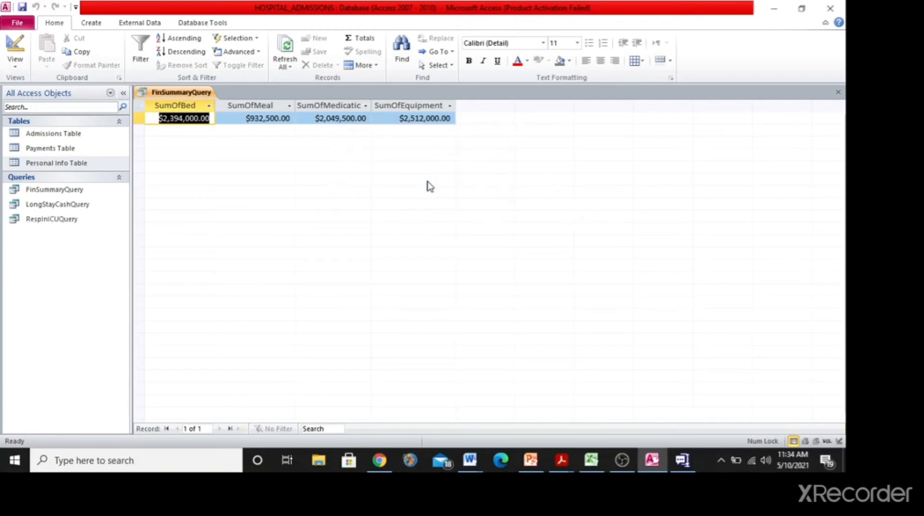
click(838, 91)
Look over question 3's financial report requirements in the assignment document and switch to OBS Studio
key(alt+Tab)
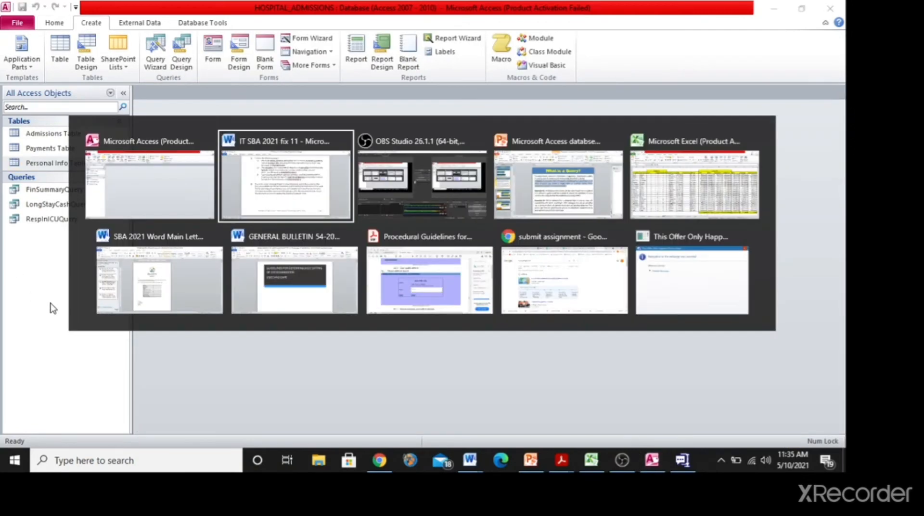
click(536, 189)
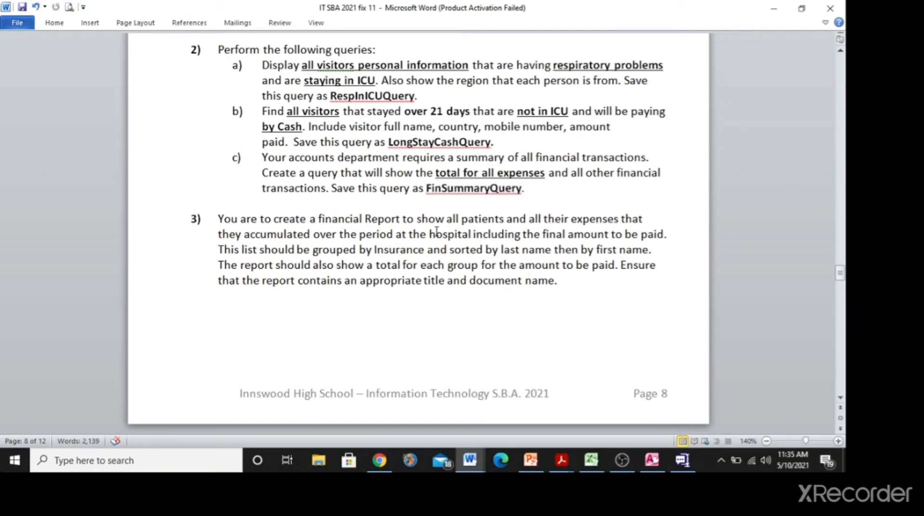
key(alt+Tab)
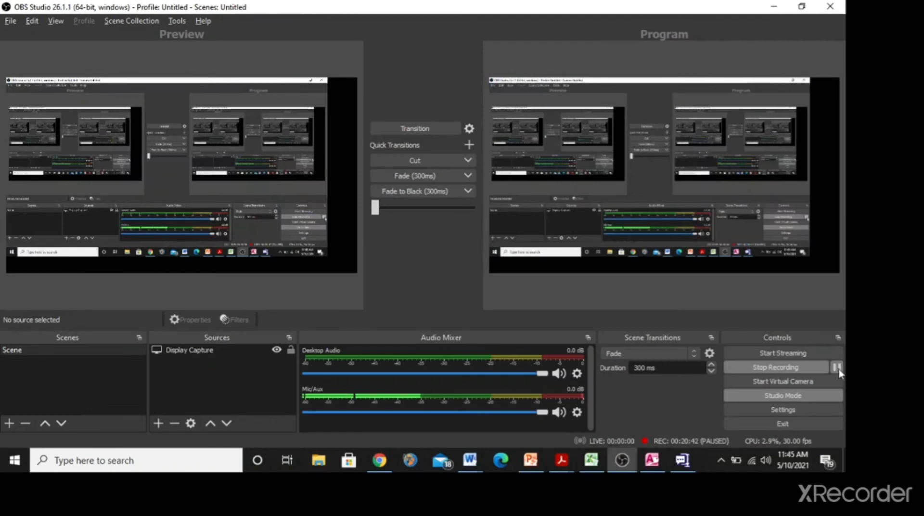
Switch to the Word assignment document and make "all patients" and "all their expenses" in question 3 bold and underlined
key(alt+Tab)
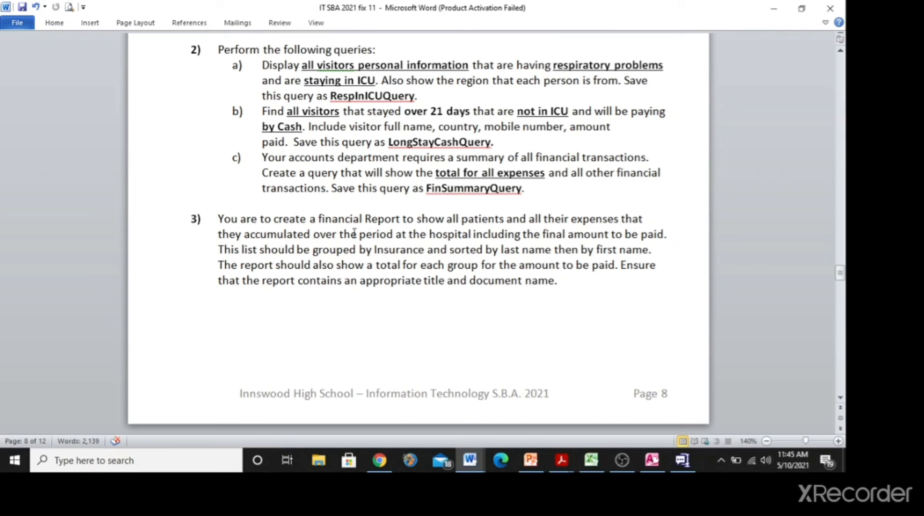
drag(215, 220, 558, 284)
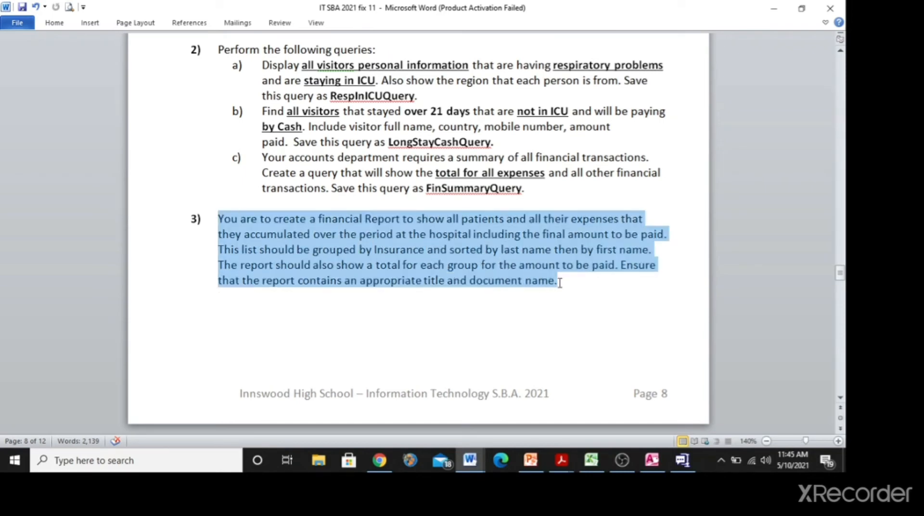
click(335, 233)
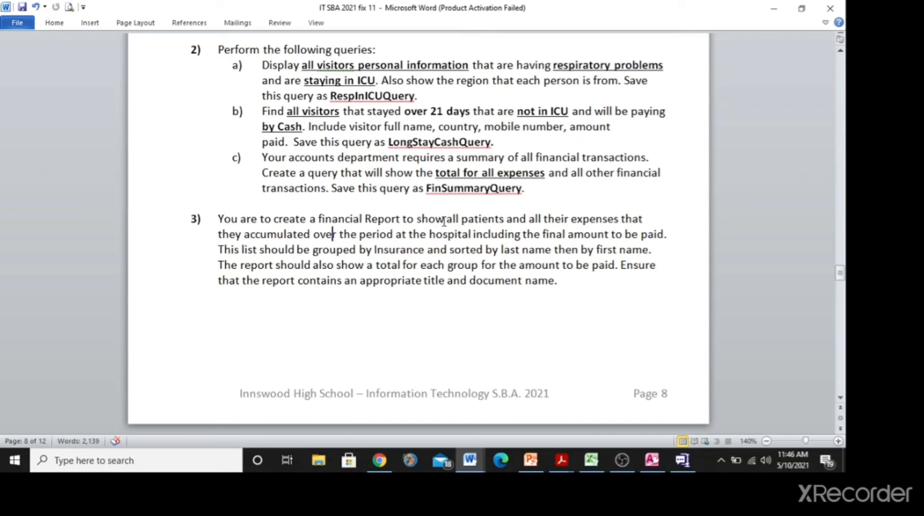
drag(447, 219, 498, 226)
key(ctrl+u)
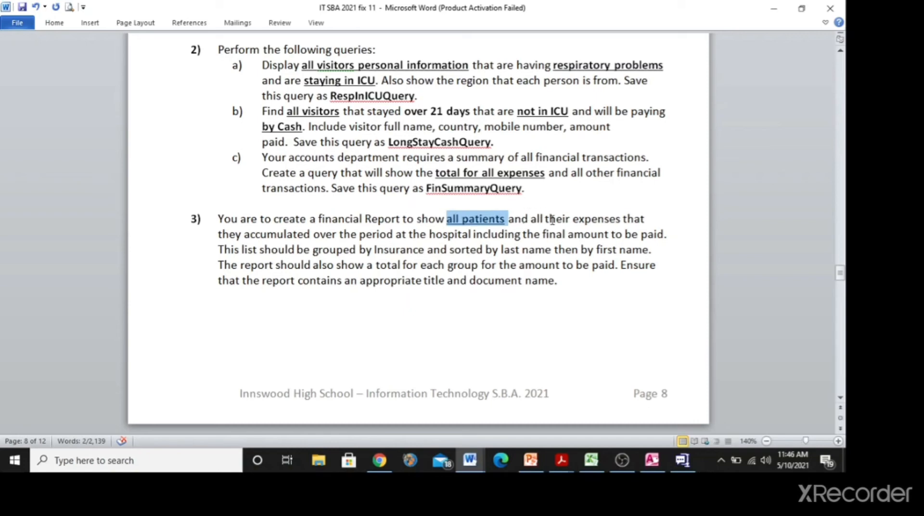
drag(532, 219, 586, 222)
key(ctrl+u)
click(567, 221)
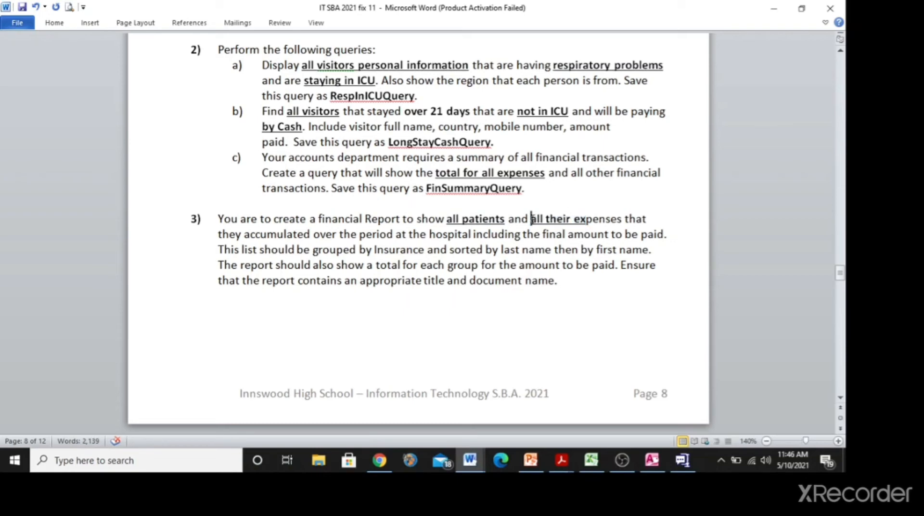
drag(533, 219, 622, 220)
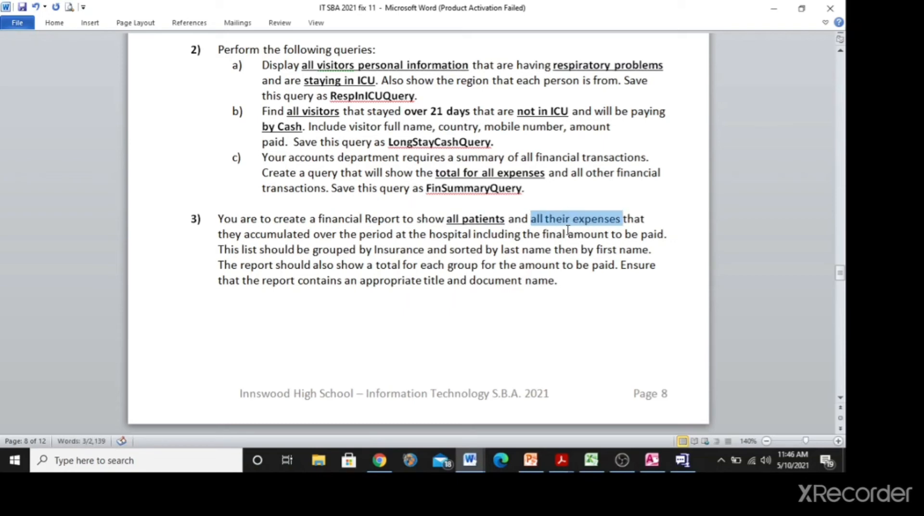
key(ctrl+u)
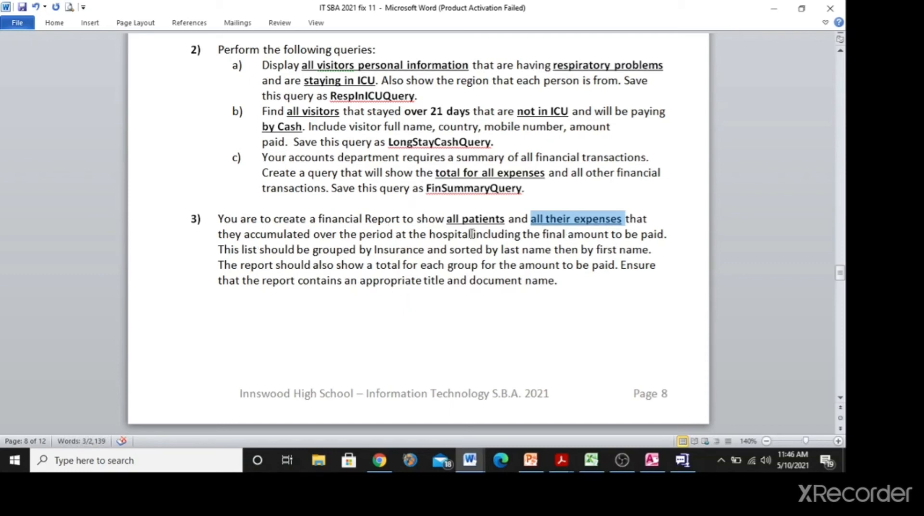
Make "final amount to be paid" and "Insurance" in question 3 bold and underlined
drag(544, 234, 661, 234)
key(ctrl+b)
key(ctrl+u)
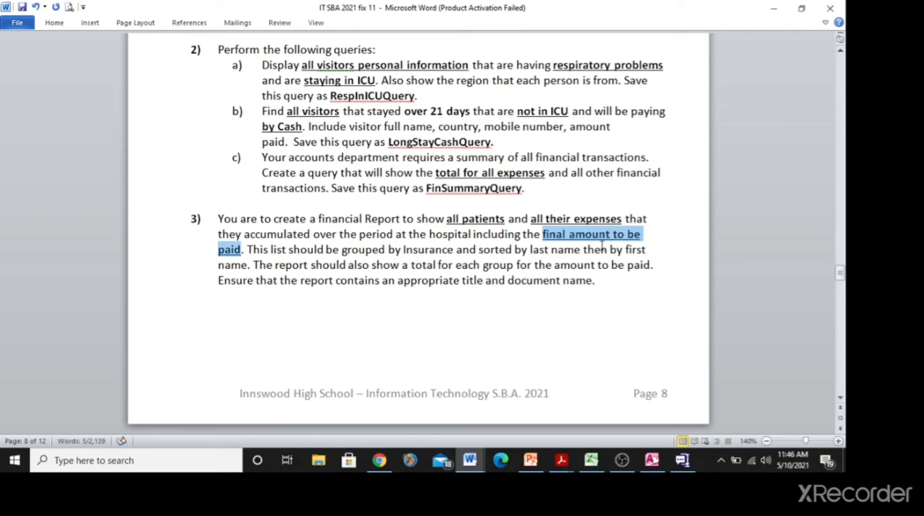
click(365, 253)
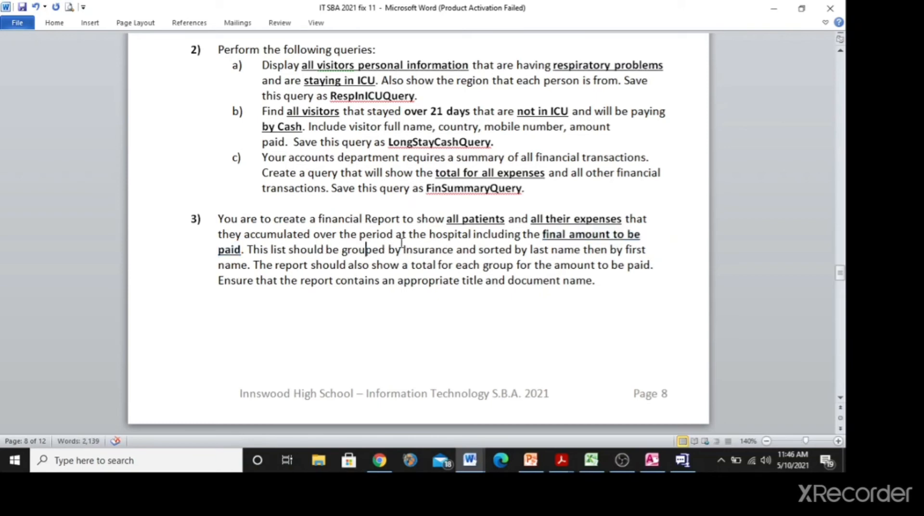
drag(403, 250, 449, 250)
key(ctrl+u)
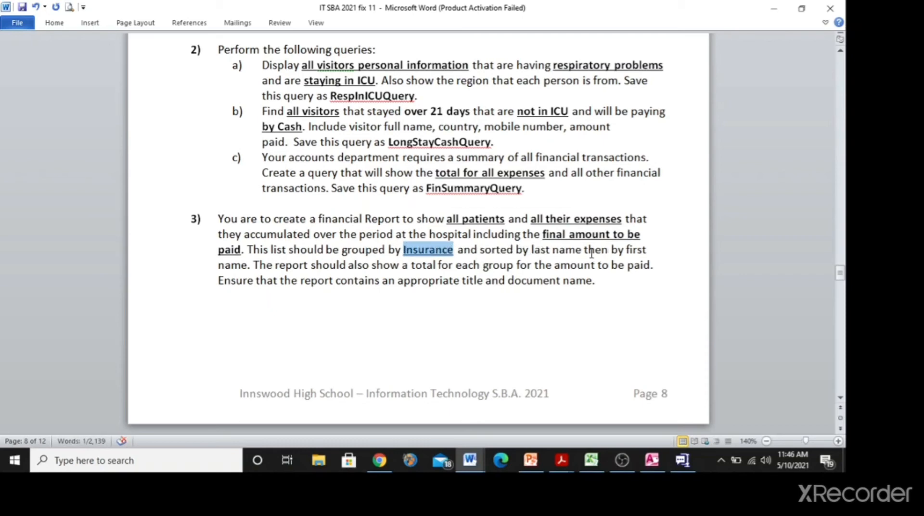
click(474, 219)
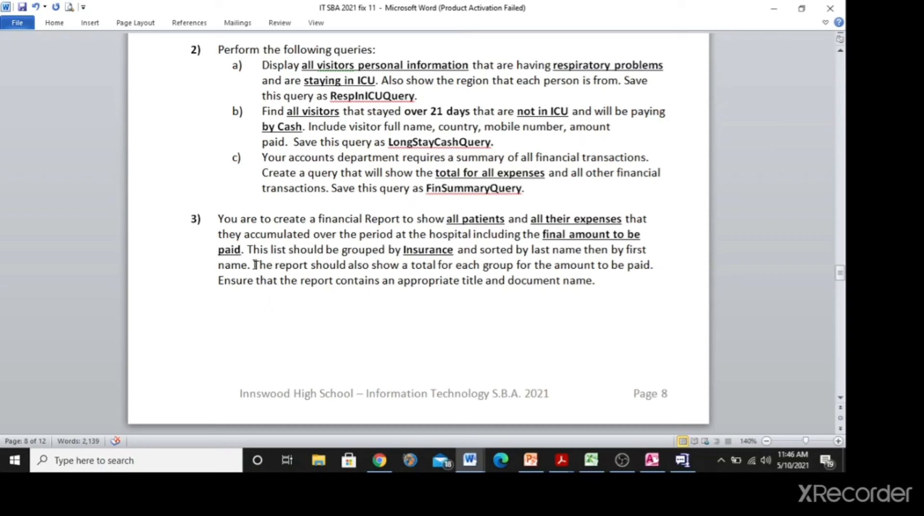
Switch to Access, start the Report Wizard and add First Name and Last Name from the Personal Info Table
key(alt+Tab)
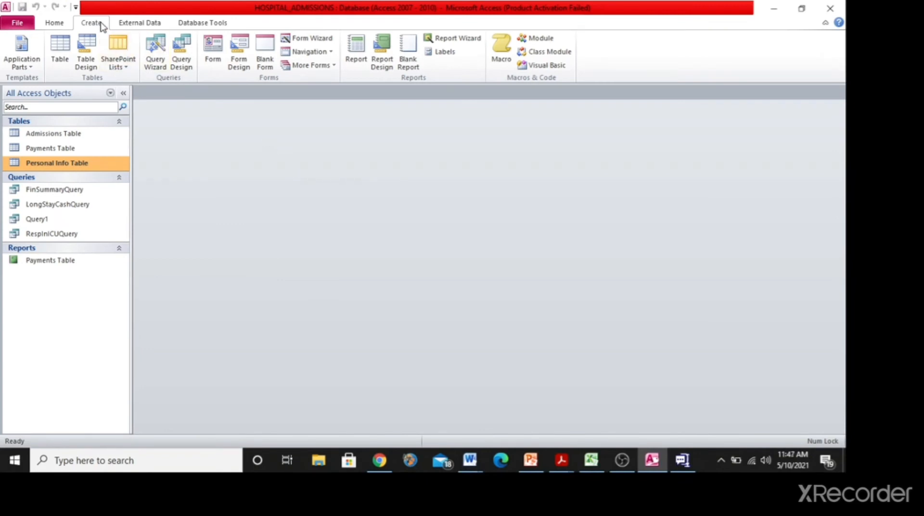
click(460, 42)
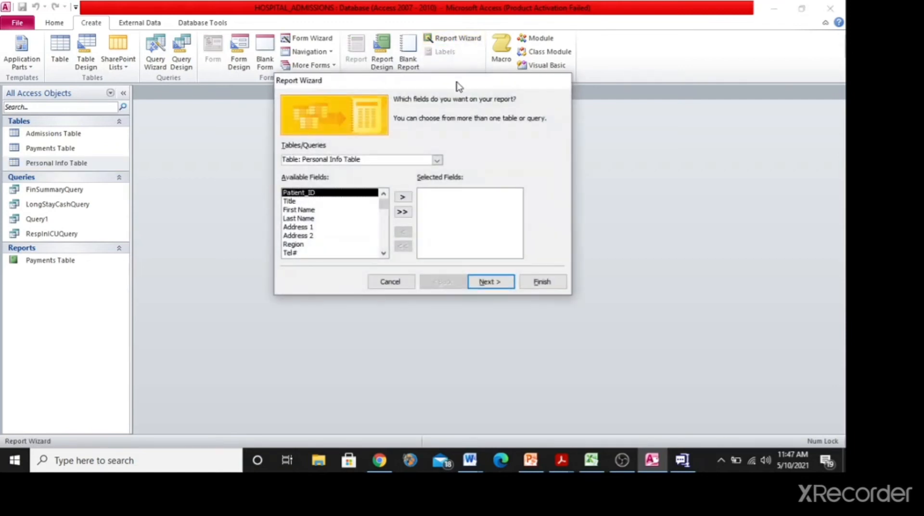
drag(484, 106, 486, 114)
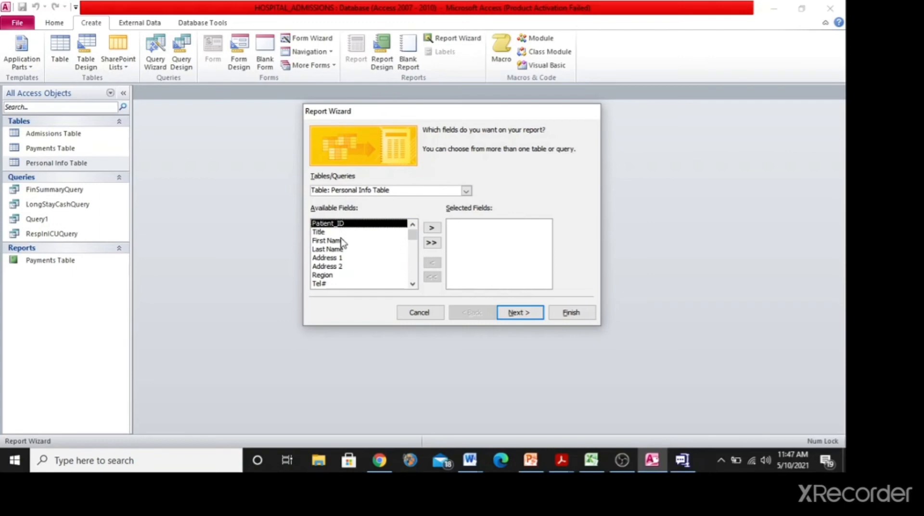
click(466, 191)
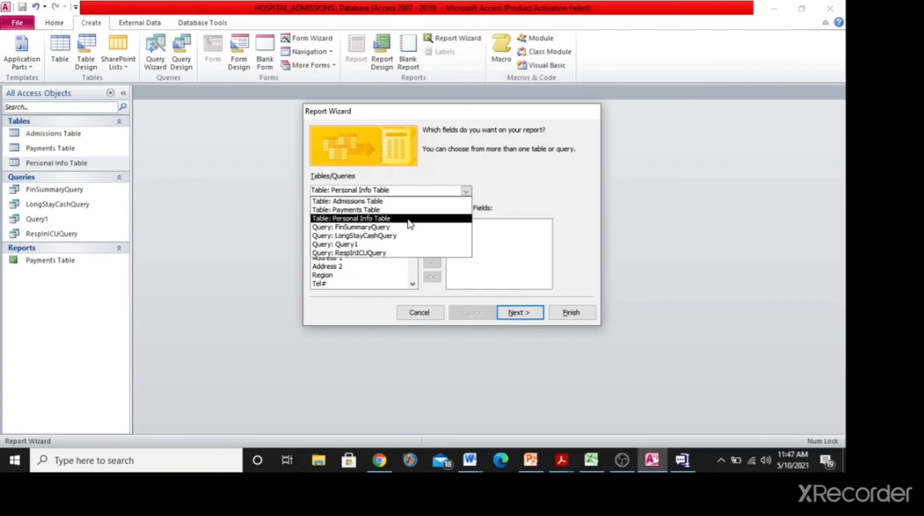
click(409, 223)
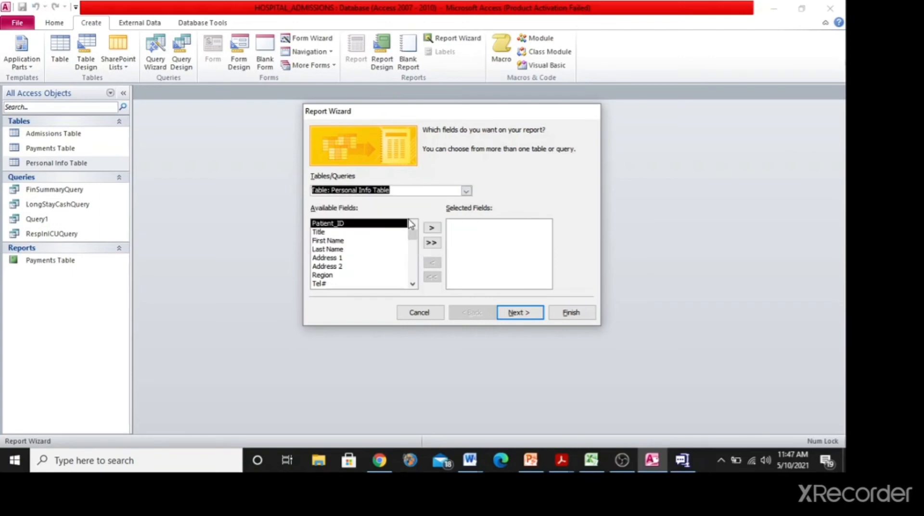
double_click(337, 241)
double_click(338, 241)
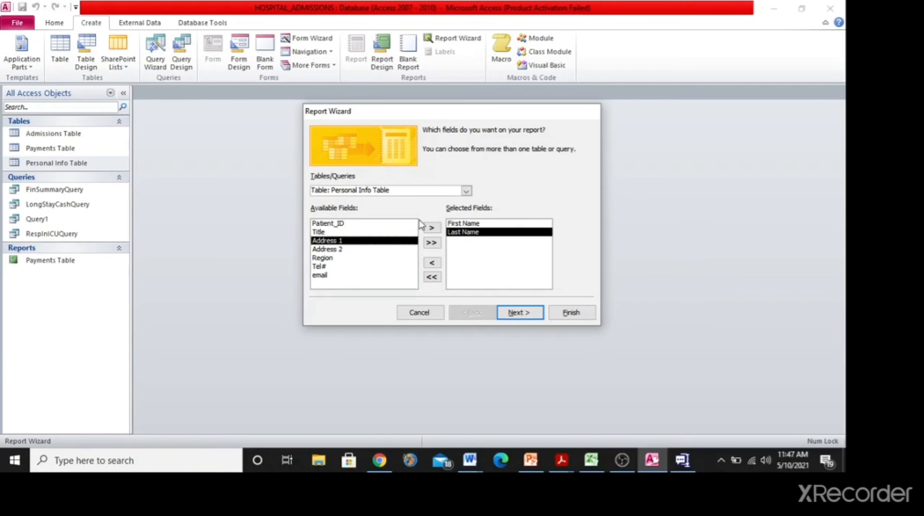
Add Bed, Meal, Medication, Equipment, Insurance and Total_Amount_to_Pay from the Payments Table to the report's fields
click(466, 191)
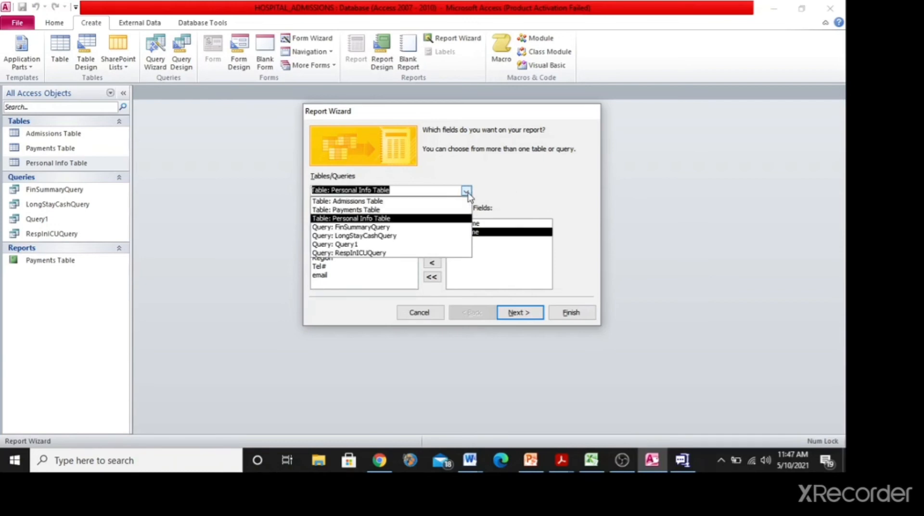
click(424, 211)
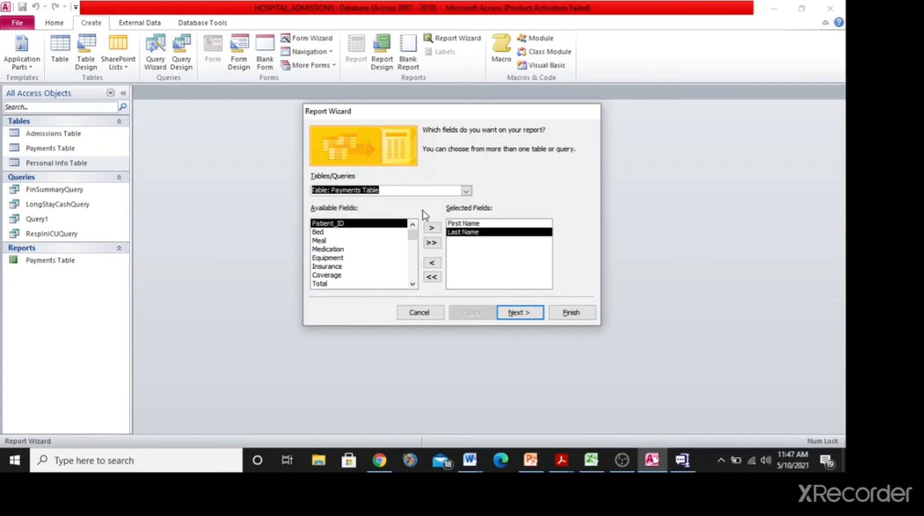
double_click(327, 232)
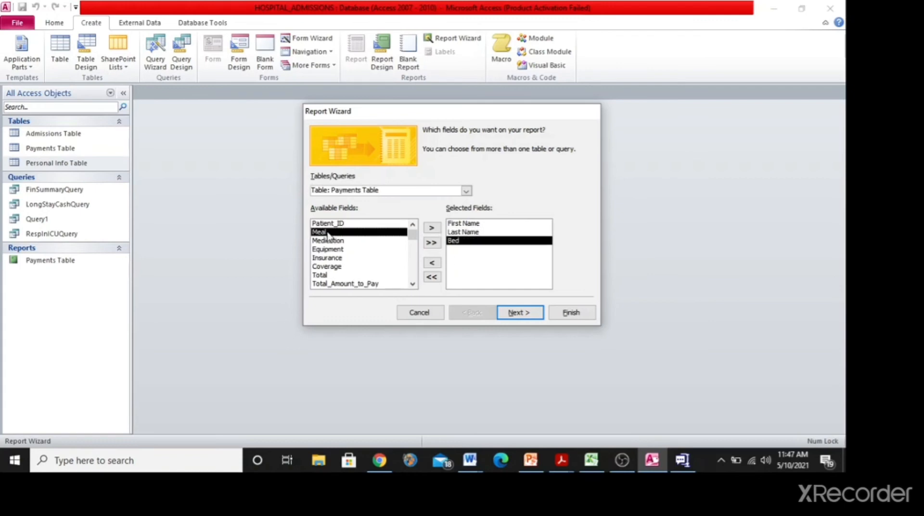
double_click(329, 233)
double_click(329, 234)
double_click(329, 234)
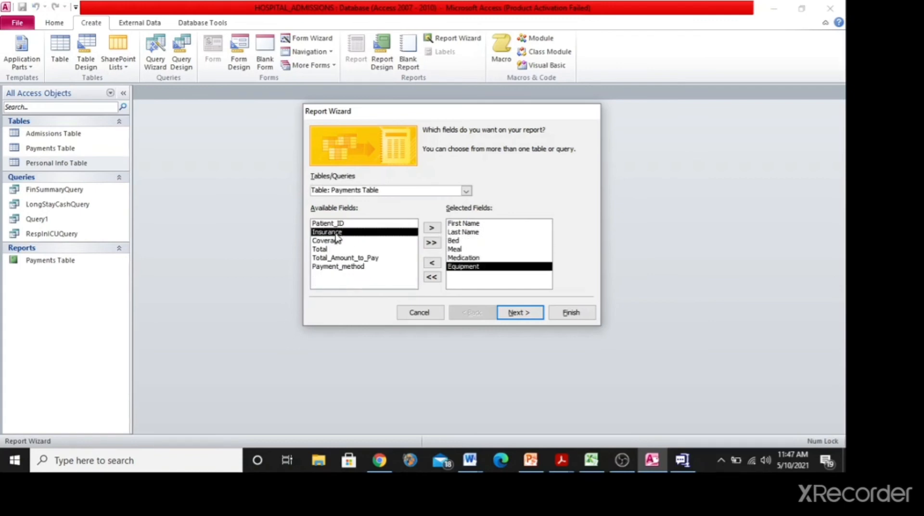
double_click(335, 233)
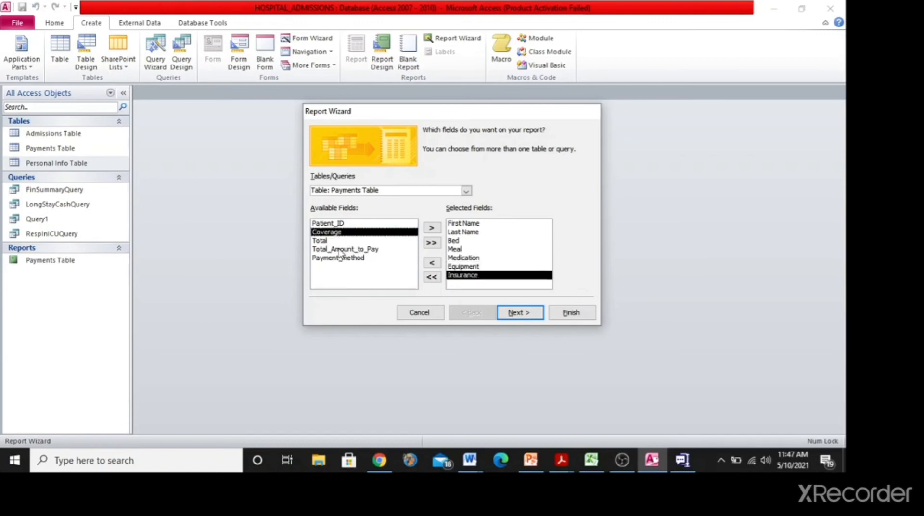
double_click(340, 250)
Check the selected fields against question 3 in Word and advance the Access Report Wizard to its grouping levels
key(alt+Tab)
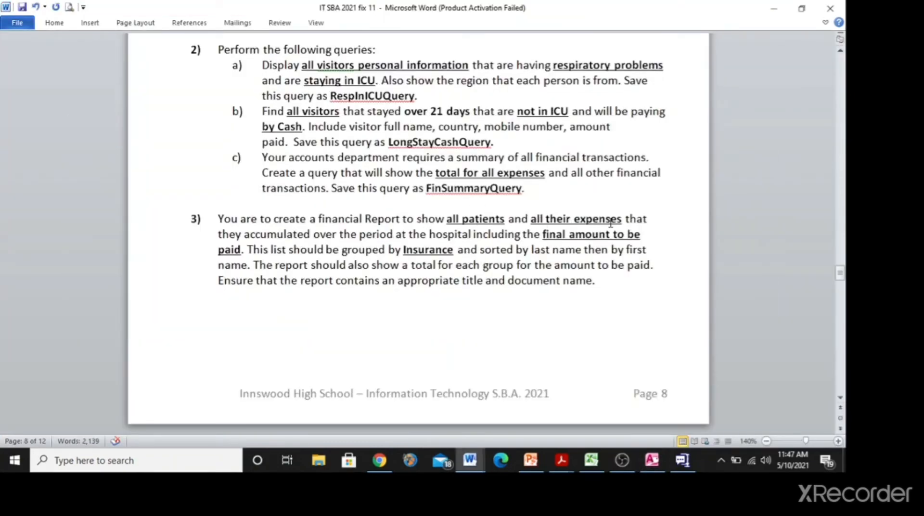
drag(544, 235, 660, 172)
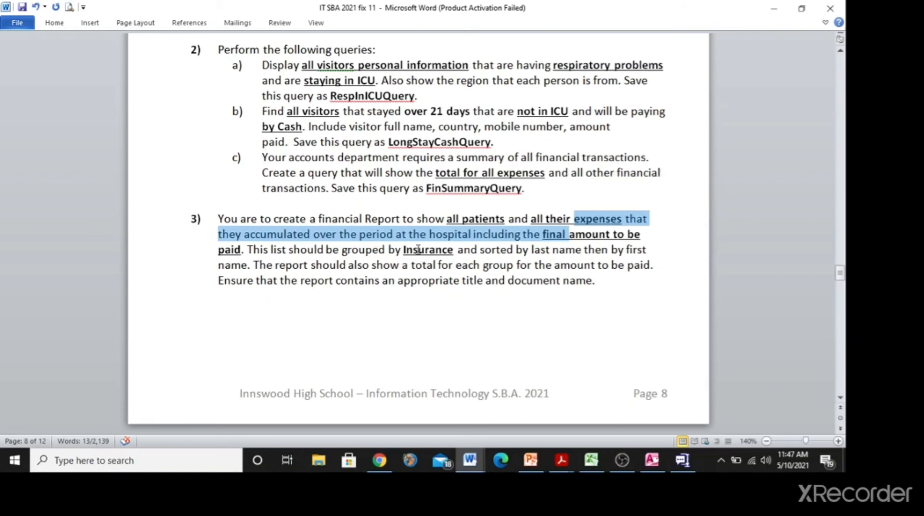
key(alt+Tab)
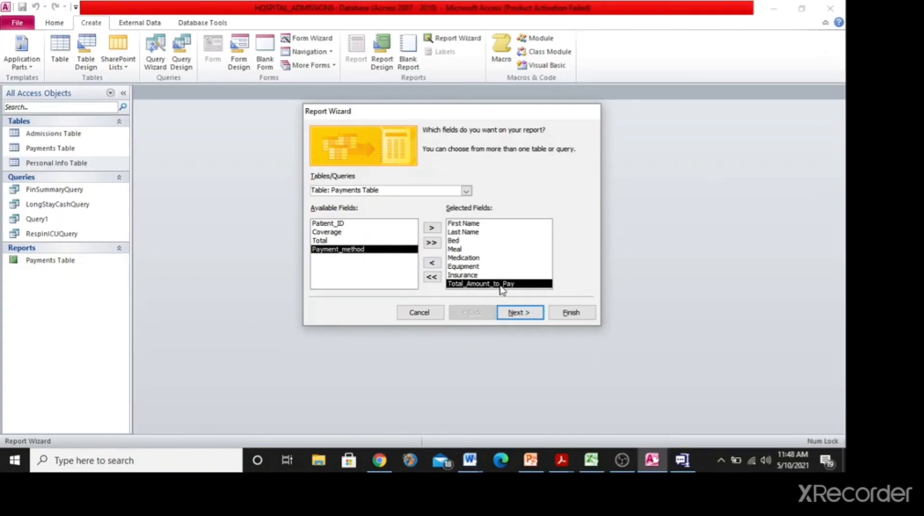
click(528, 314)
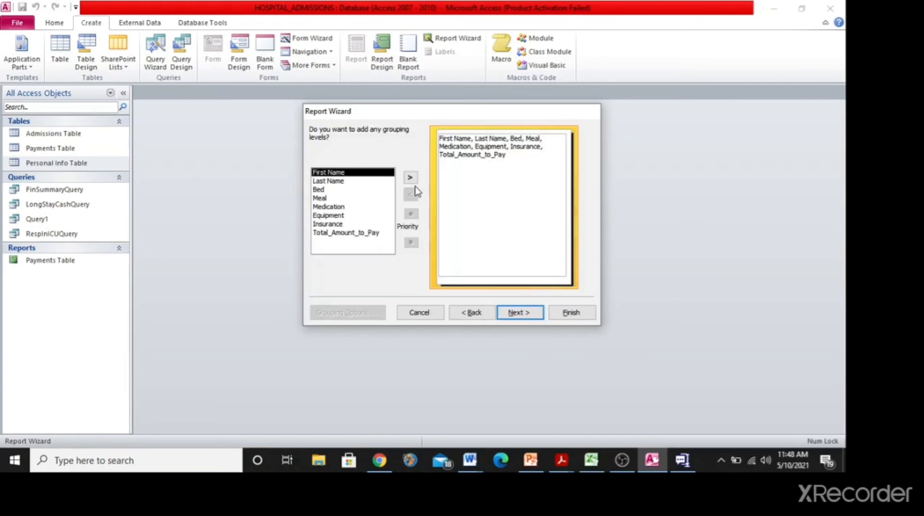
Review question 3's grouping, sorting and group total requirements in the Word assignment document
key(alt+Tab)
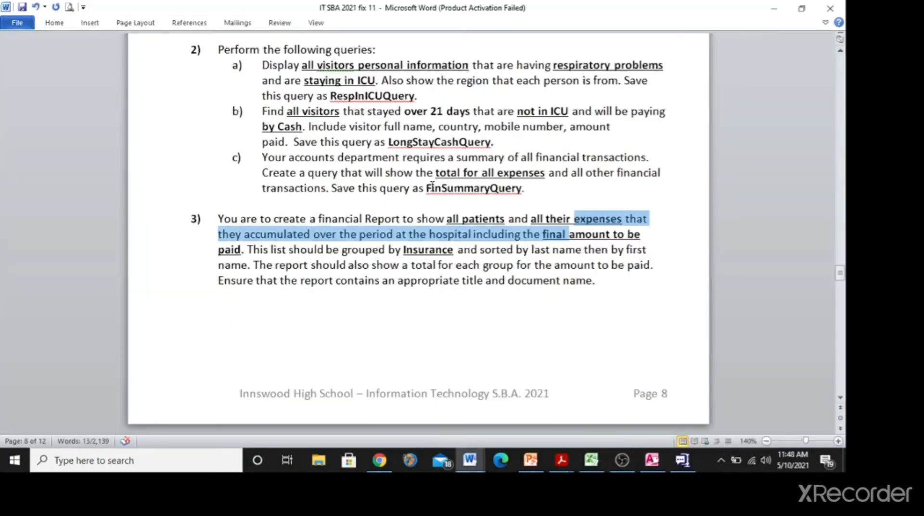
click(327, 266)
drag(248, 265, 507, 260)
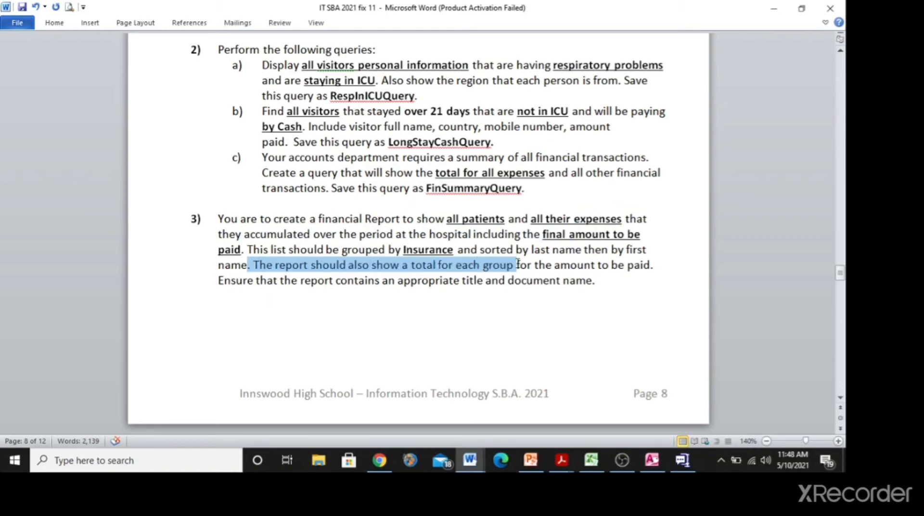
drag(517, 265, 649, 268)
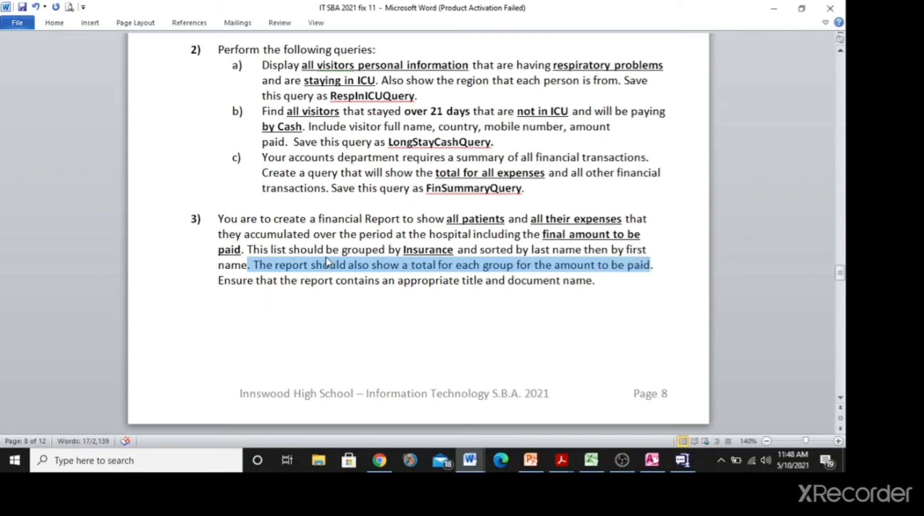
click(278, 250)
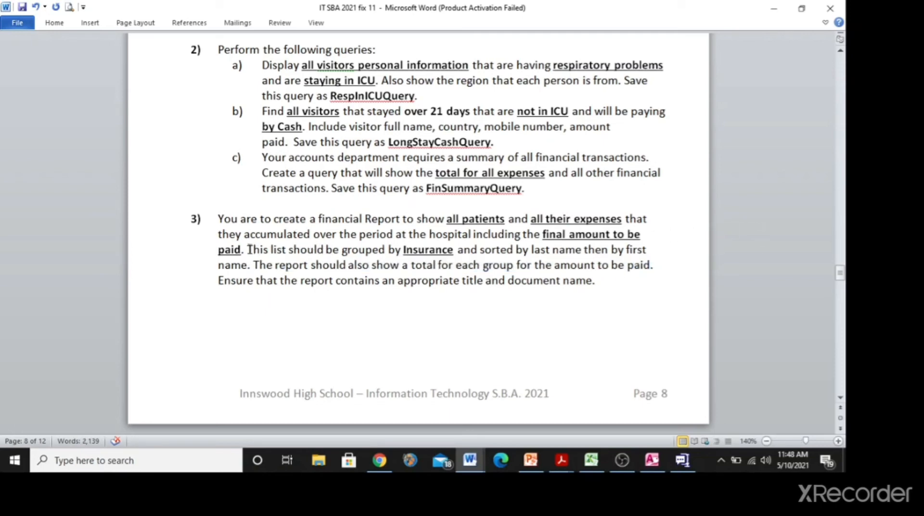
drag(247, 249, 449, 249)
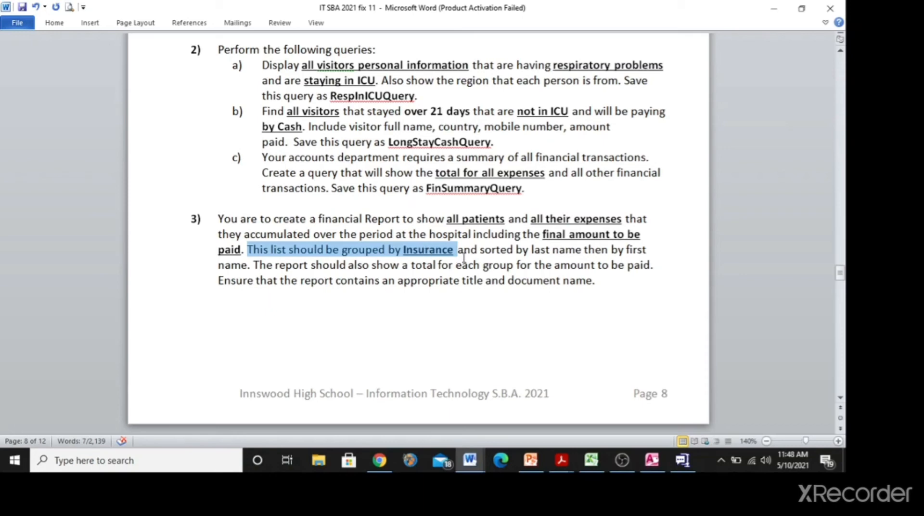
drag(481, 251, 625, 248)
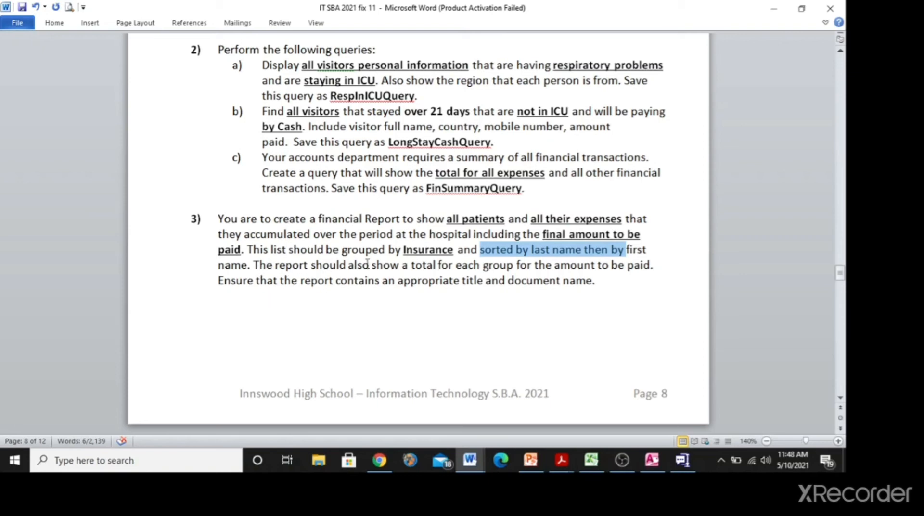
drag(416, 266, 557, 272)
click(557, 272)
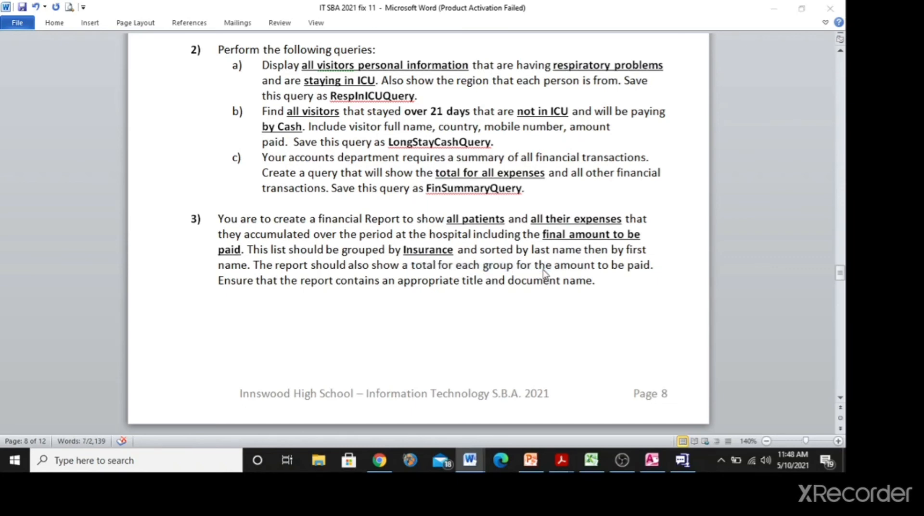
key(alt+Tab)
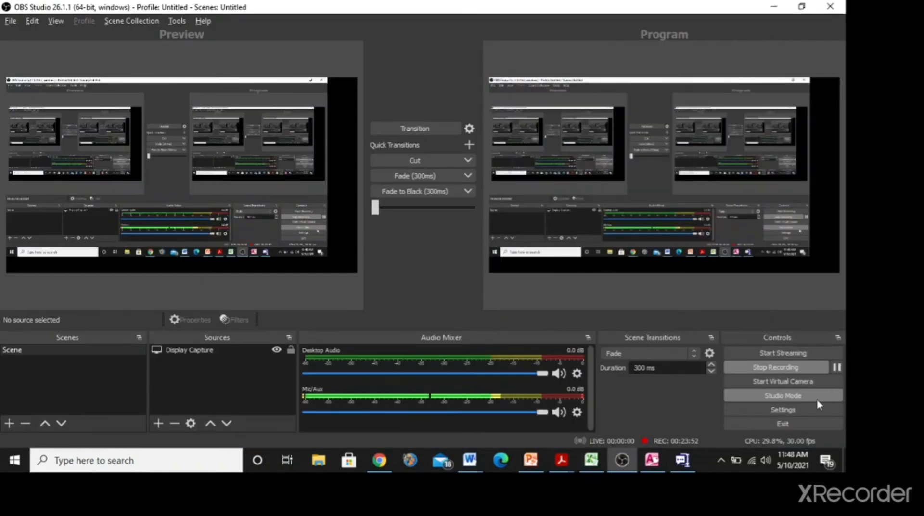
click(837, 367)
key(alt+Tab)
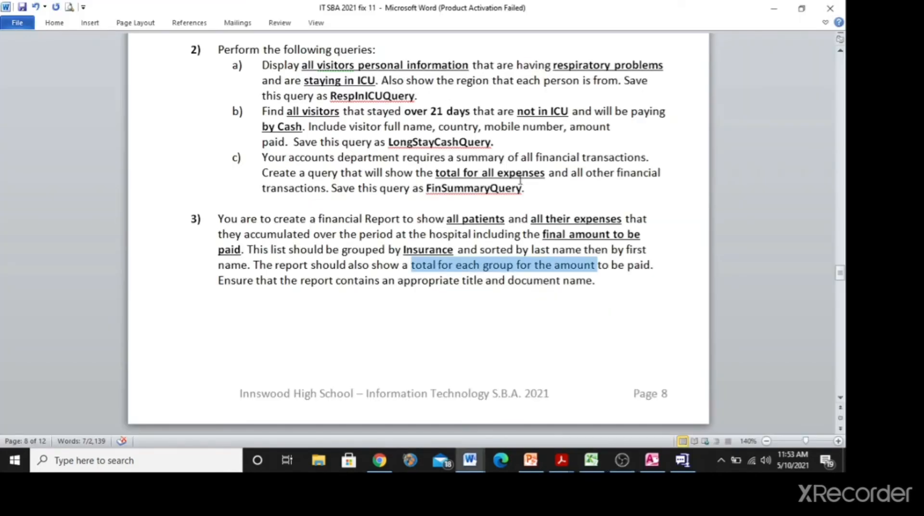
Switch to Access and add Insurance as the report's grouping level, checking question 3's grouping requirement in Word
key(alt+Tab)
key(alt+Tab)
key(Tab)
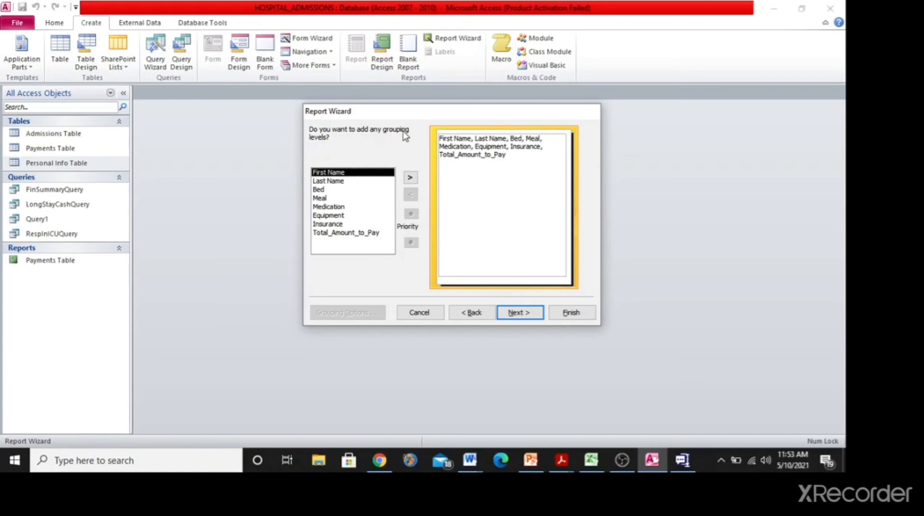
click(337, 224)
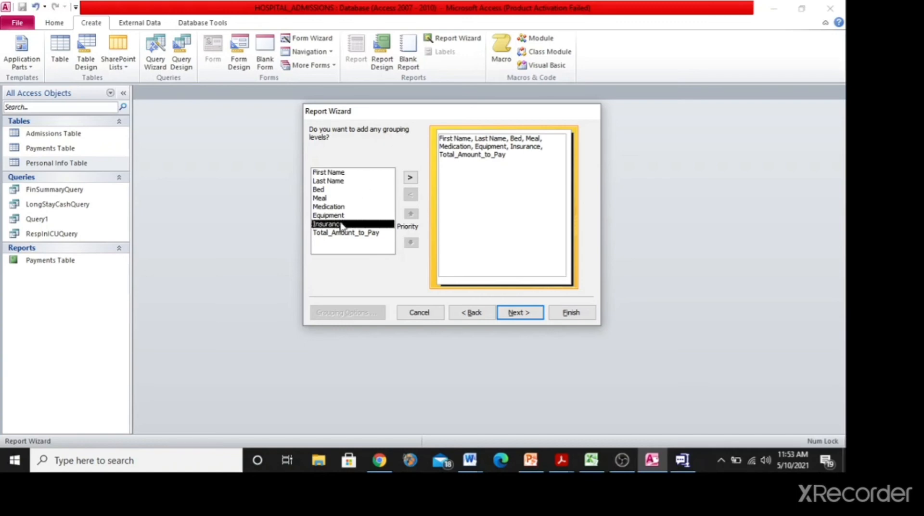
key(alt+Tab)
key(alt+Tab)
key(alt+Tab)
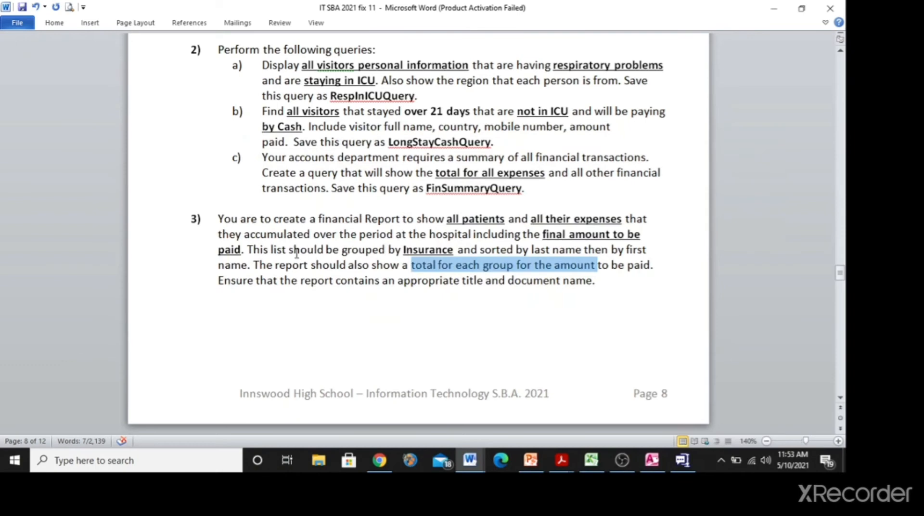
drag(297, 251, 428, 251)
key(alt+Tab)
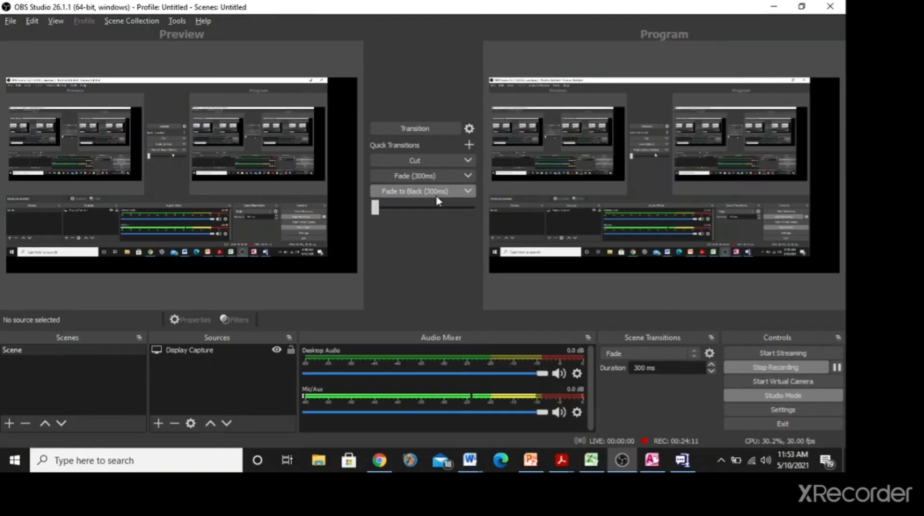
key(alt+Tab)
key(alt+Tab)
click(438, 178)
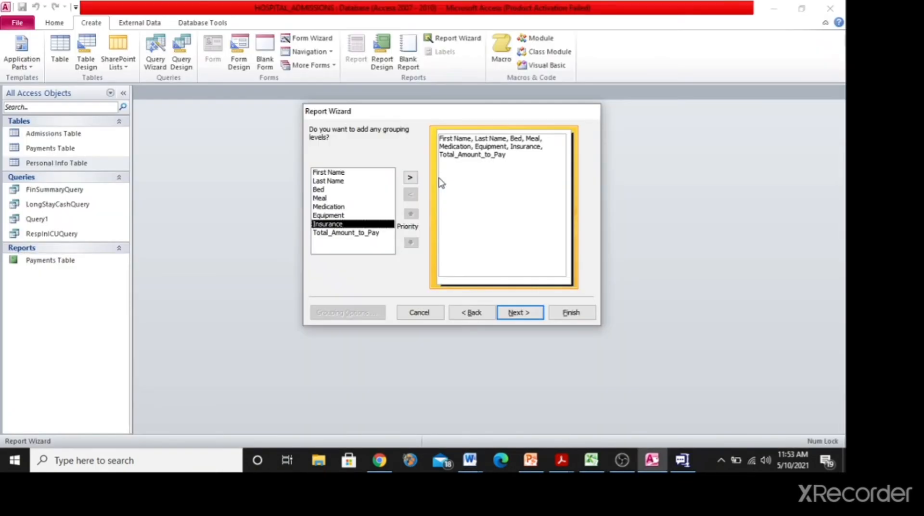
click(410, 179)
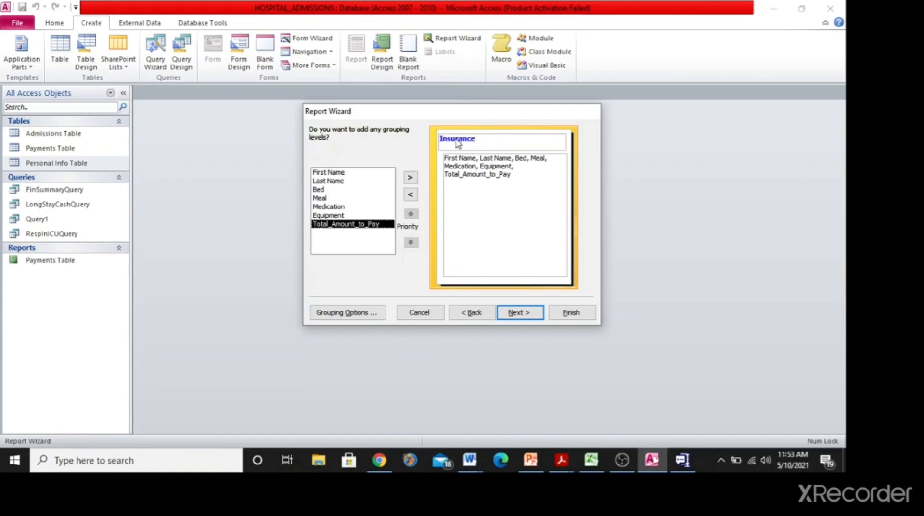
Advance the Report Wizard to its sort options and review question 3's sorting requirement in Word
click(520, 313)
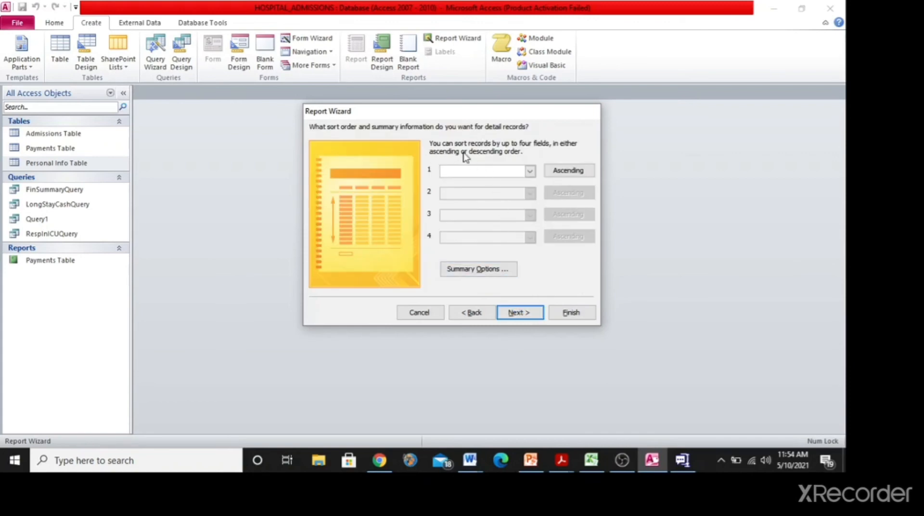
key(alt+Tab)
click(451, 173)
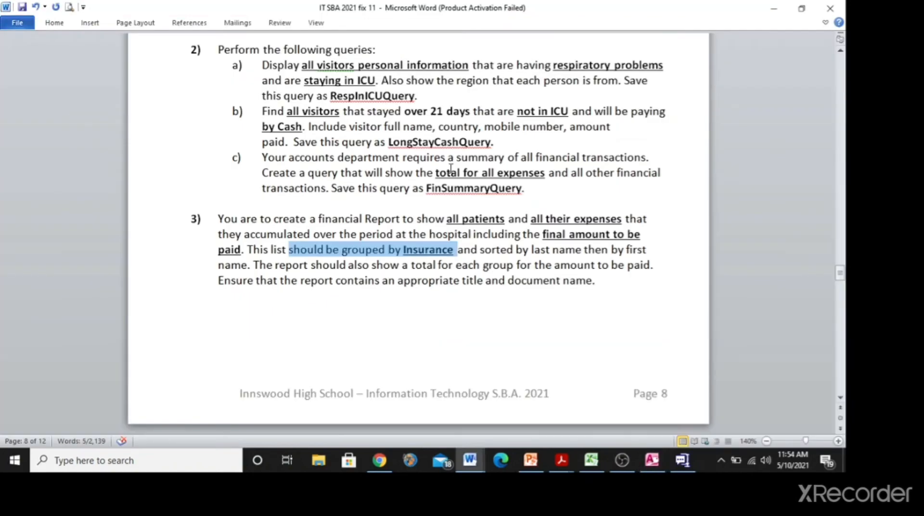
click(508, 249)
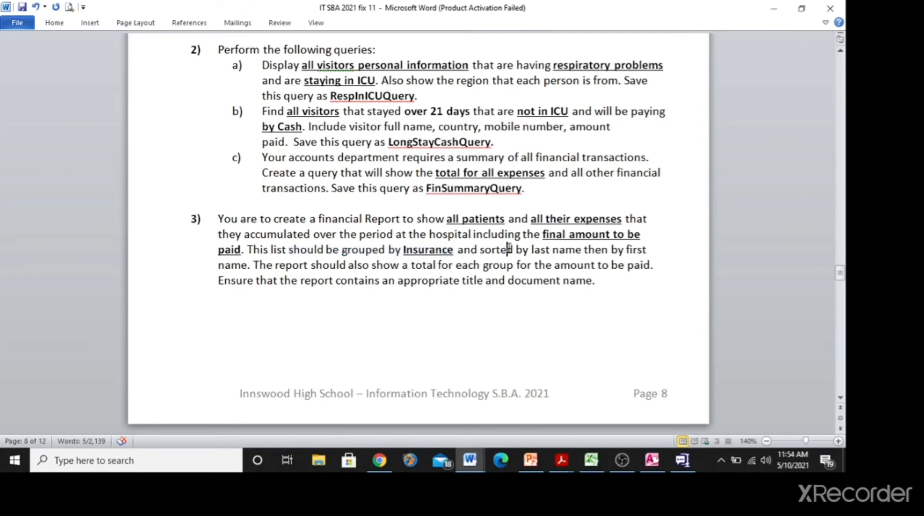
drag(484, 251, 648, 253)
Switch back to Access and sort the report by Last Name, followed by First Name, both ascending
key(alt+Tab)
key(alt+Tab)
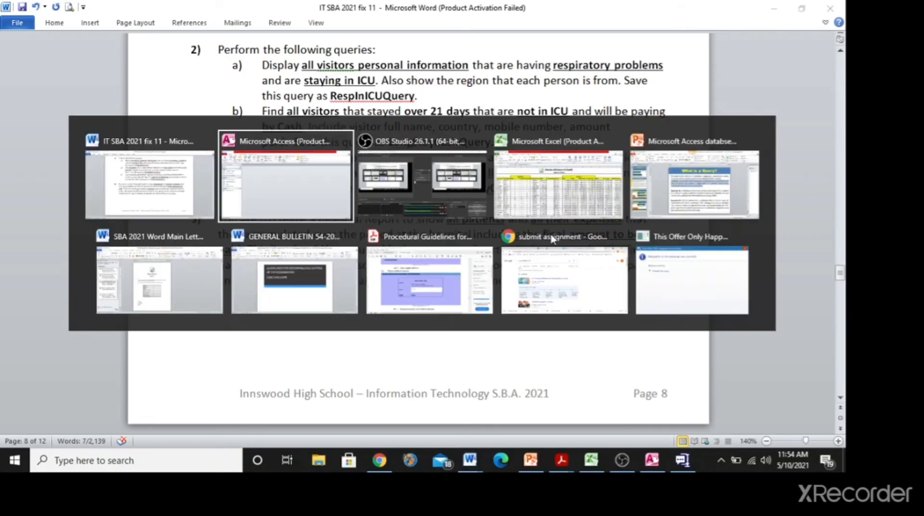
key(alt+Tab)
key(alt+Tab)
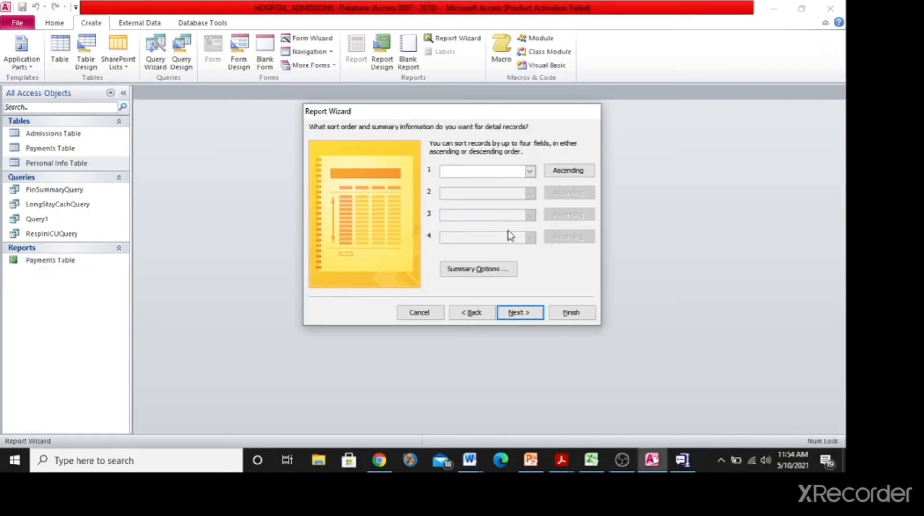
click(531, 172)
click(507, 207)
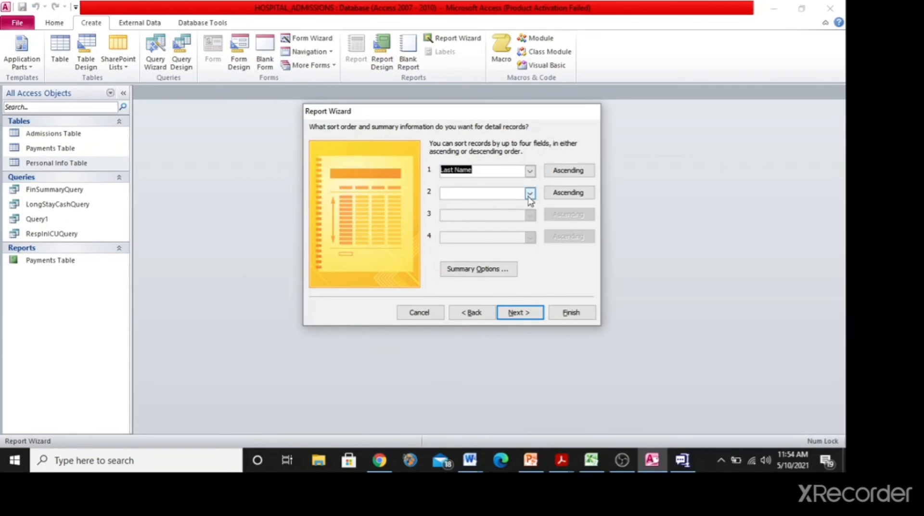
click(530, 193)
click(505, 213)
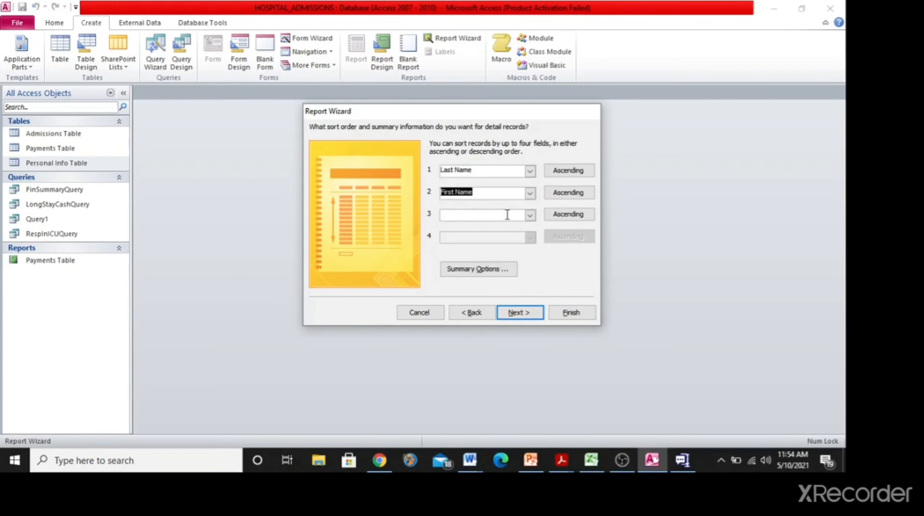
Check question 3's group total requirement in Word and add a Sum of Total_Amount_to_Pay to the report's summary options in Access
key(alt+Tab)
key(Tab)
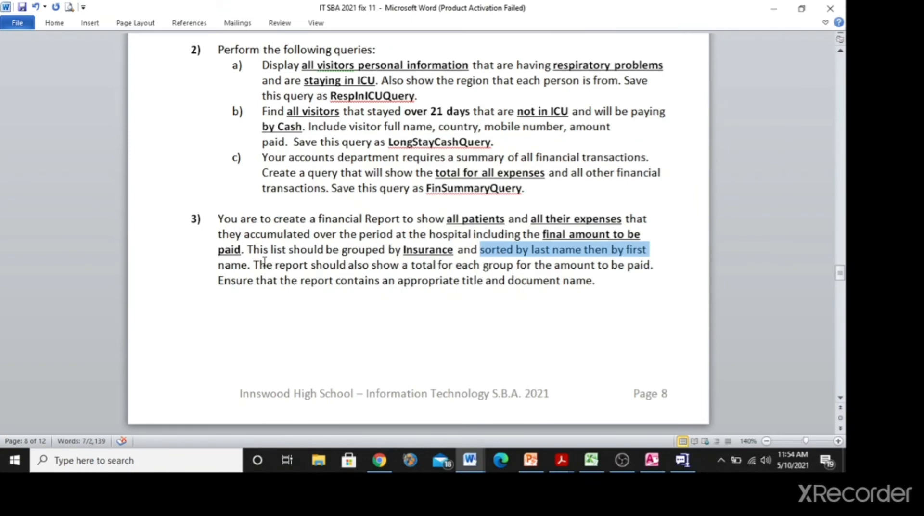
drag(254, 263, 636, 276)
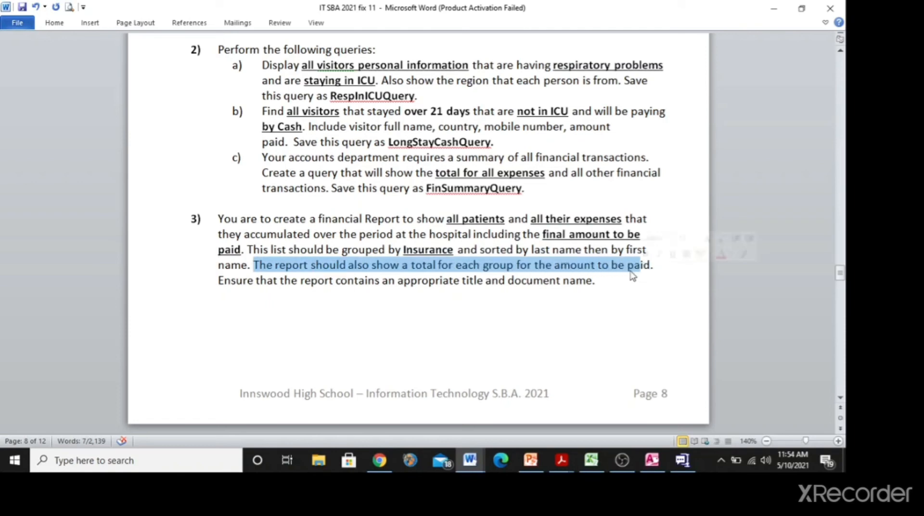
key(alt+Tab)
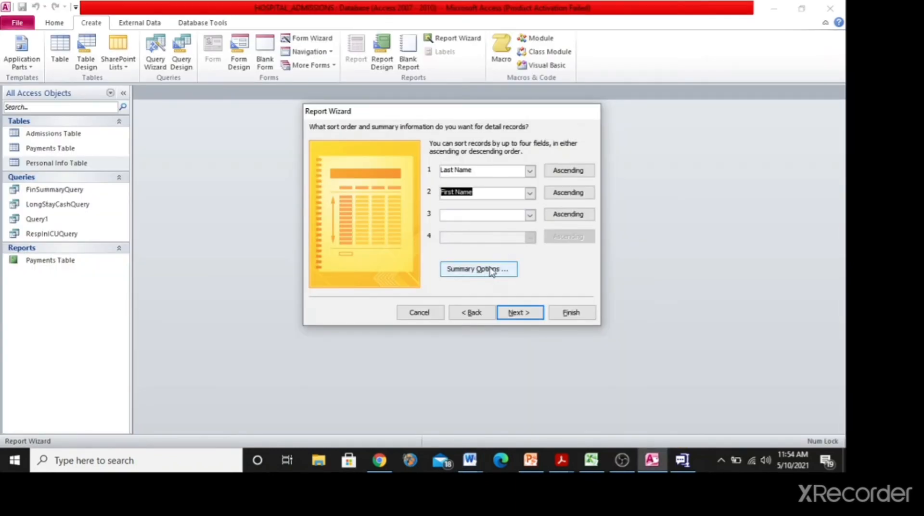
click(487, 270)
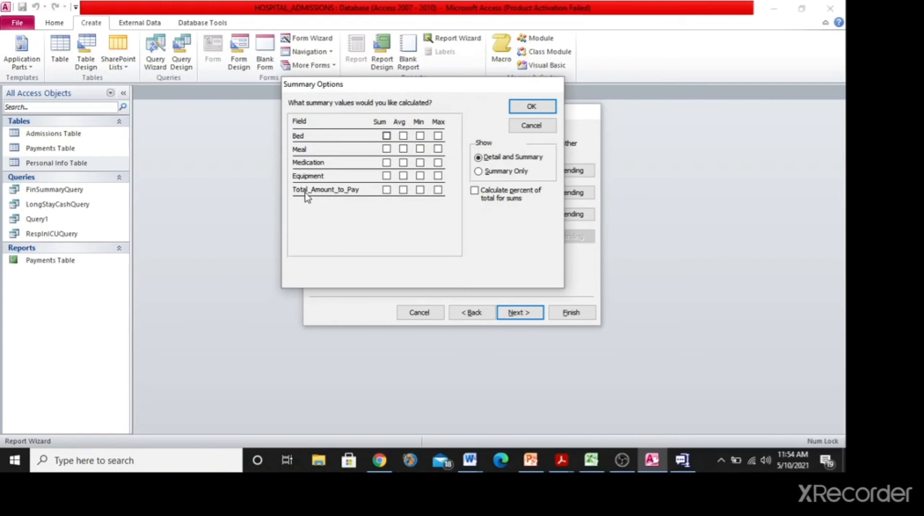
click(386, 190)
key(alt+Tab)
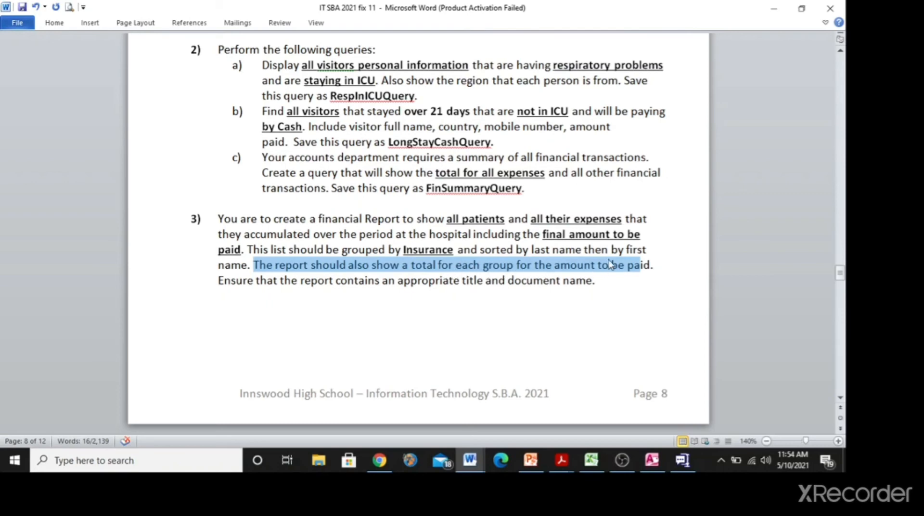
key(alt+Tab)
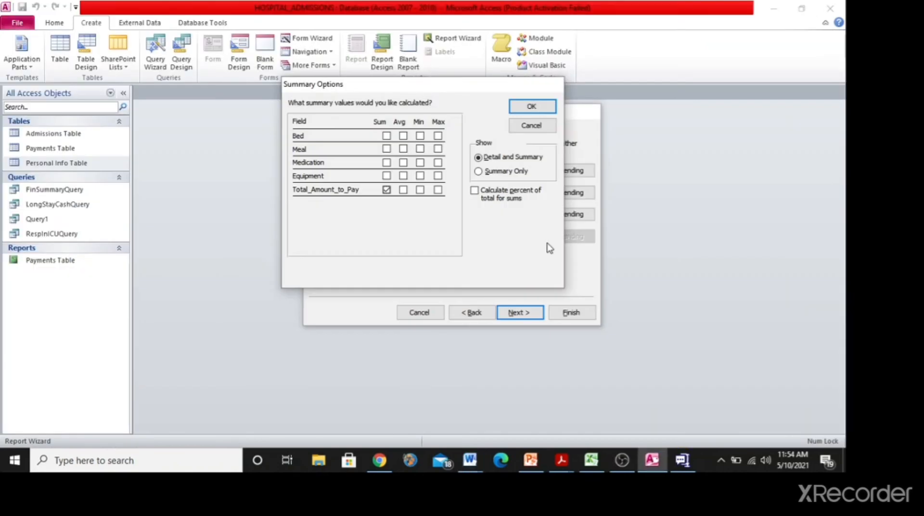
click(386, 189)
click(532, 107)
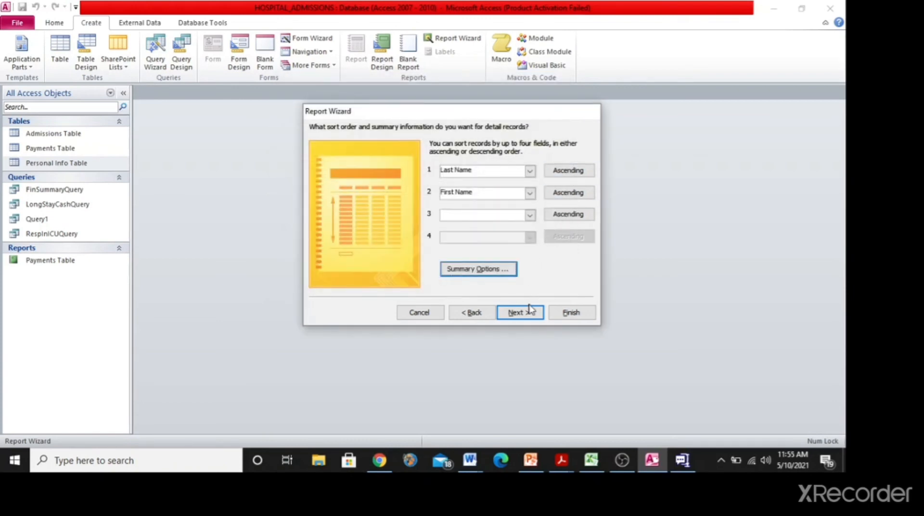
Advance to the layout options, keep the Stepped layout in Portrait orientation, and continue to the report title
click(531, 314)
drag(517, 115, 469, 81)
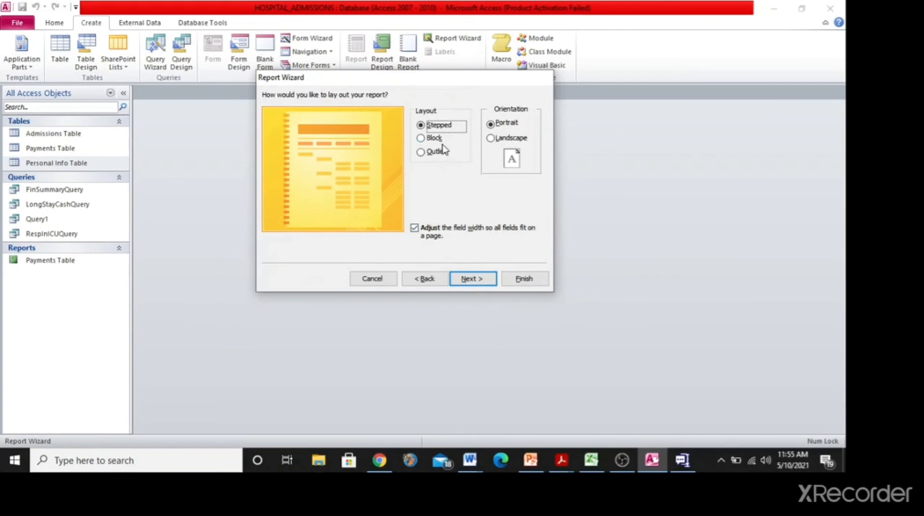
click(423, 138)
click(425, 126)
click(485, 282)
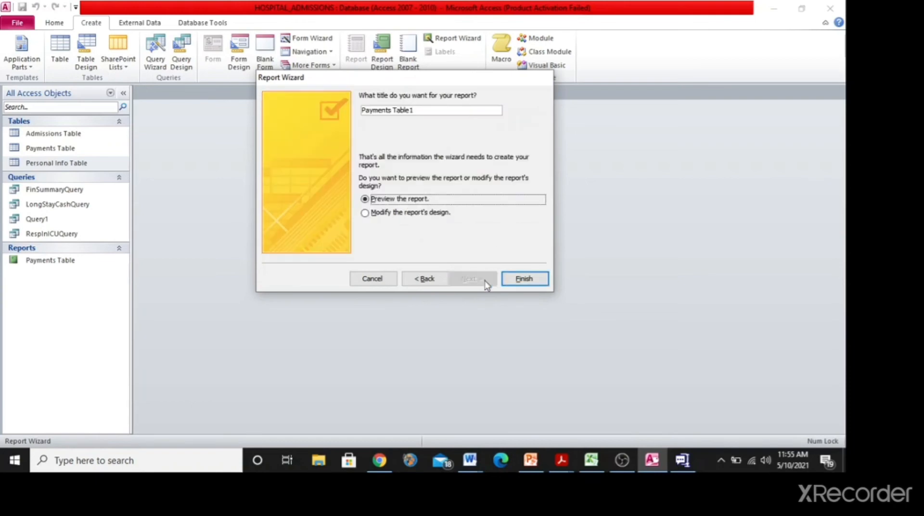
Title the report "REPORT FOR ALL EXPENSES AND THE AMOUNT T BE PAID" and finish the wizard with a preview
drag(465, 81, 542, 104)
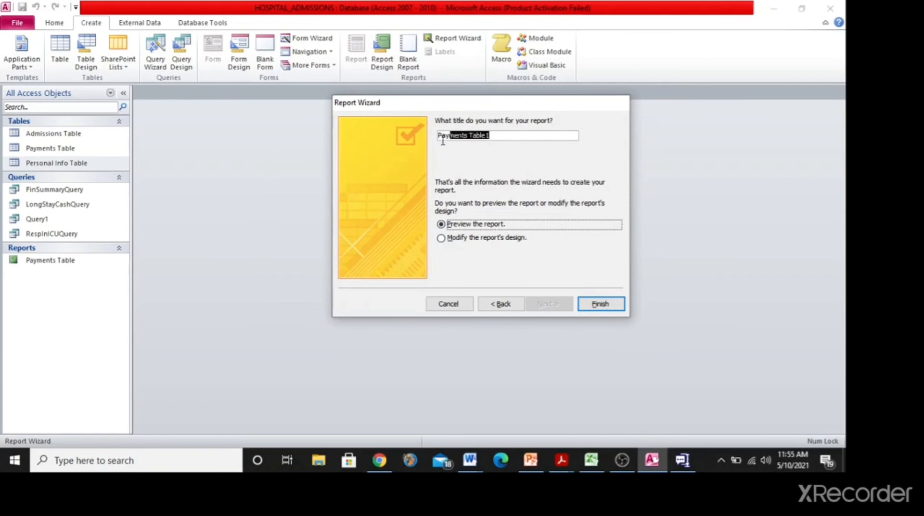
drag(496, 134, 430, 136)
key(alt+Tab)
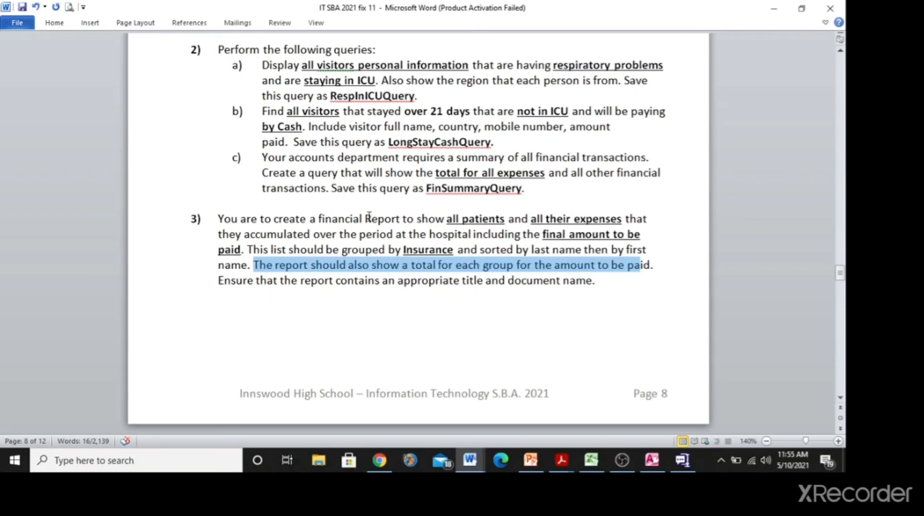
key(alt+Tab)
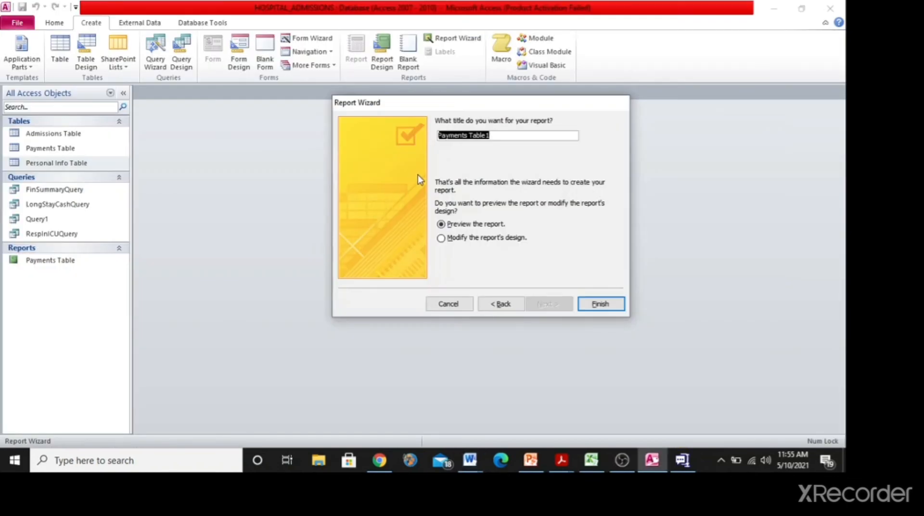
text(R)
key(Caps_Lock)
text(EPORT )
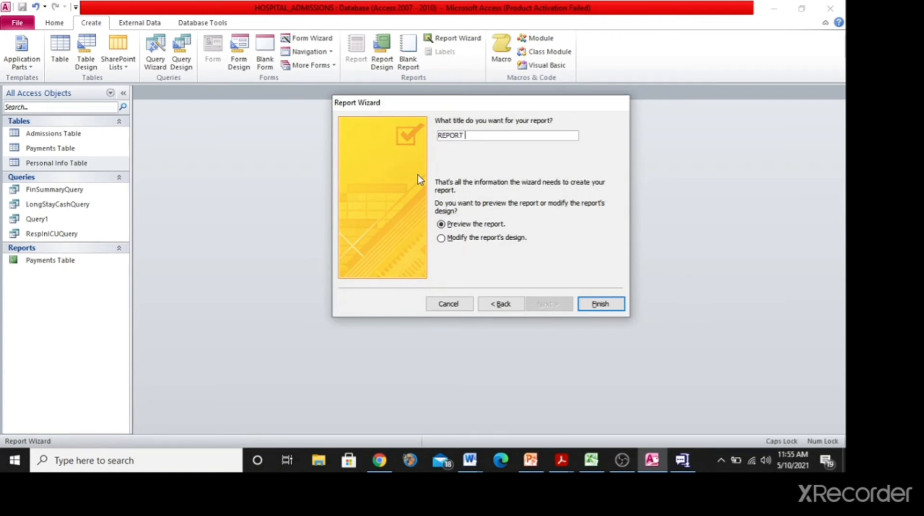
text(FOR ALL EXPENSES AND THEI)
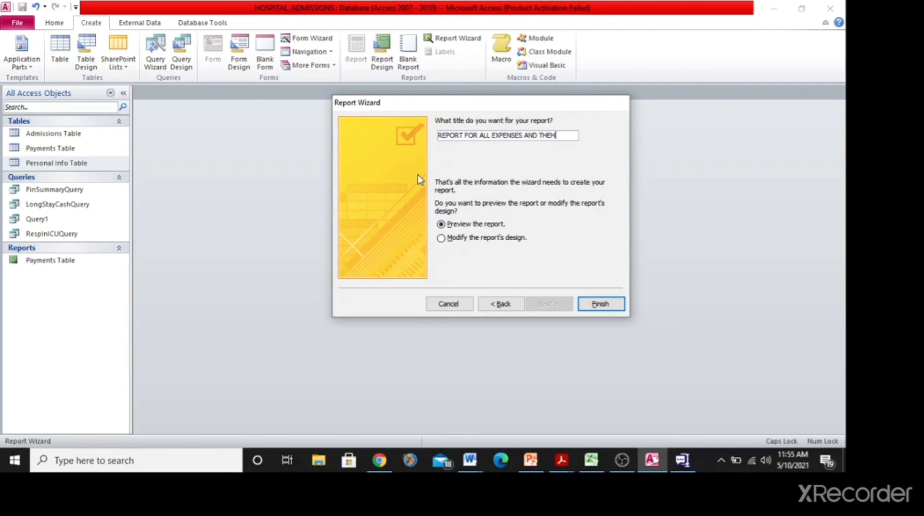
key(BackSpace)
text(AMOUNT T BE PAID)
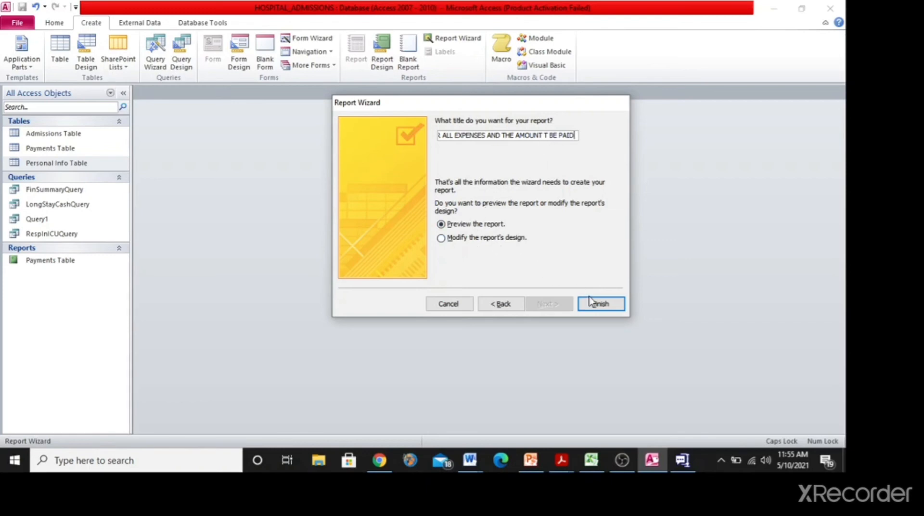
click(602, 304)
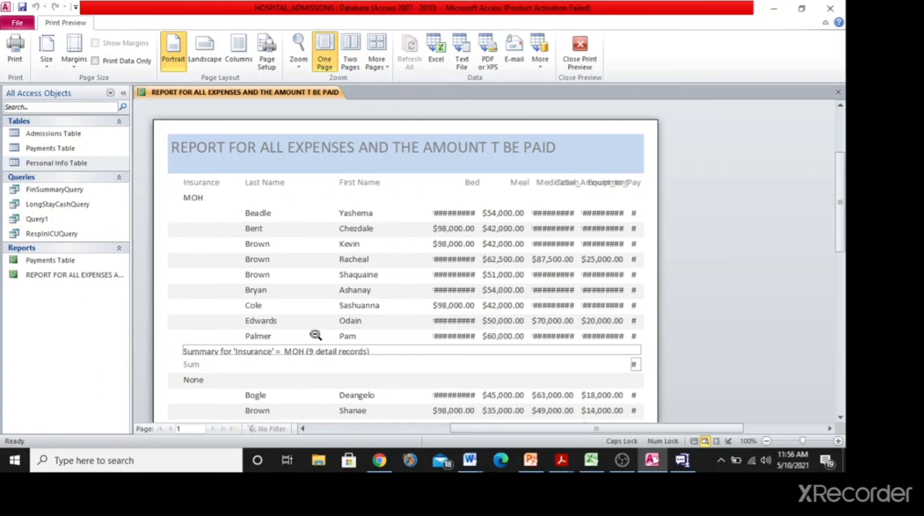
Look through the insurance groups and their sums in the report preview and set the page orientation to Landscape
scroll(236, 293, down, 3)
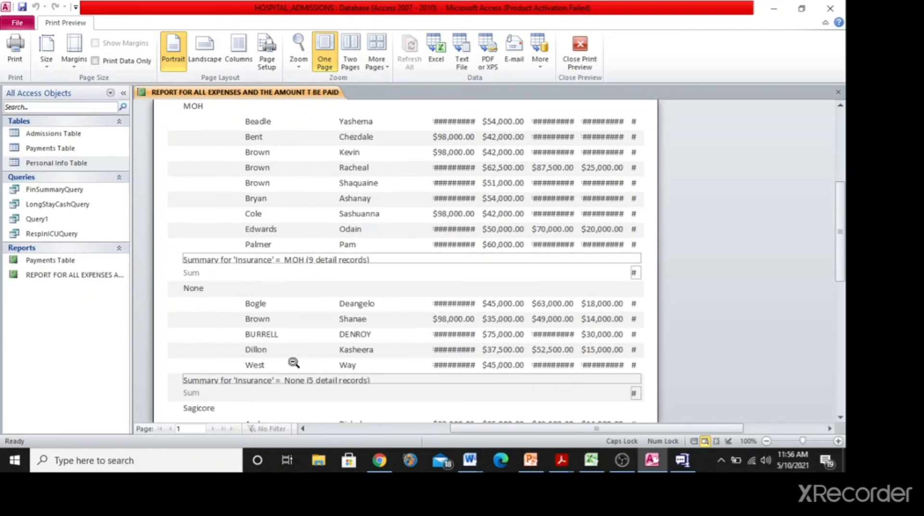
scroll(295, 363, down, 4)
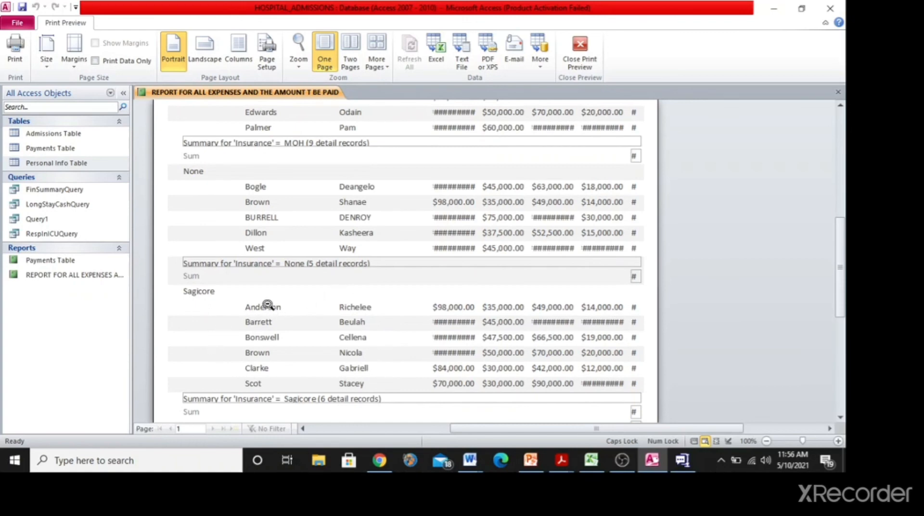
scroll(289, 304, up, 5)
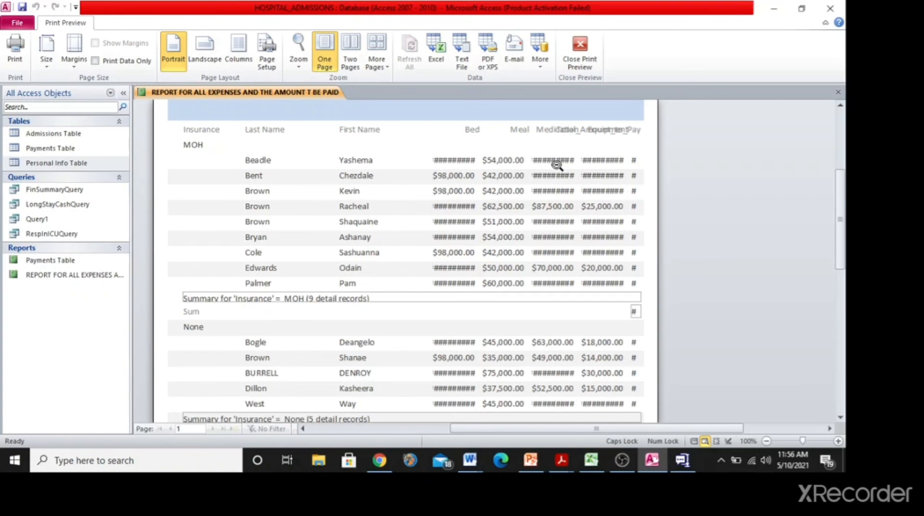
click(206, 47)
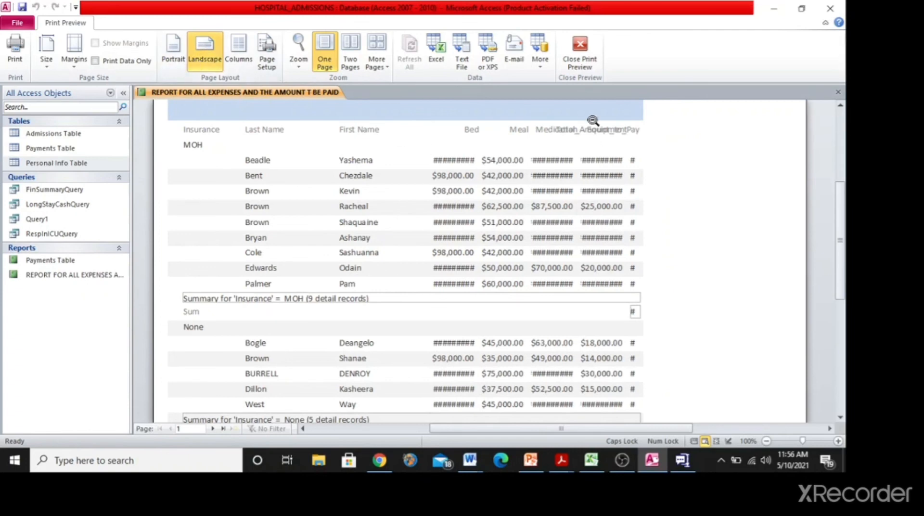
Leave the print preview, narrow the Last Name field in the Detail section, and widen its Page Header label slightly
click(584, 60)
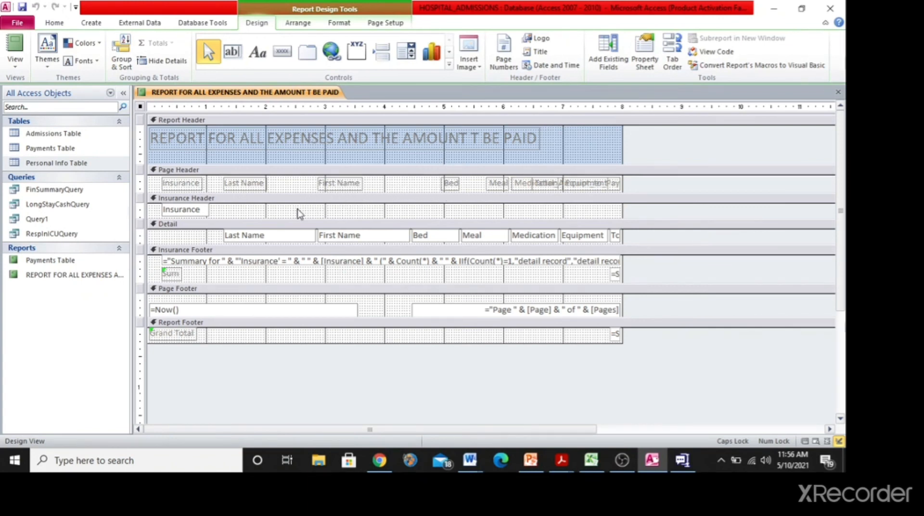
click(294, 236)
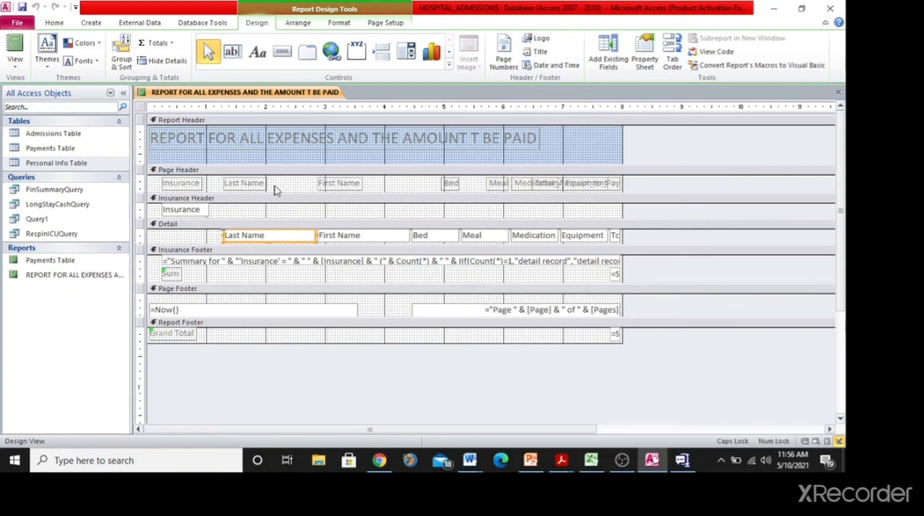
drag(314, 235, 281, 235)
click(262, 184)
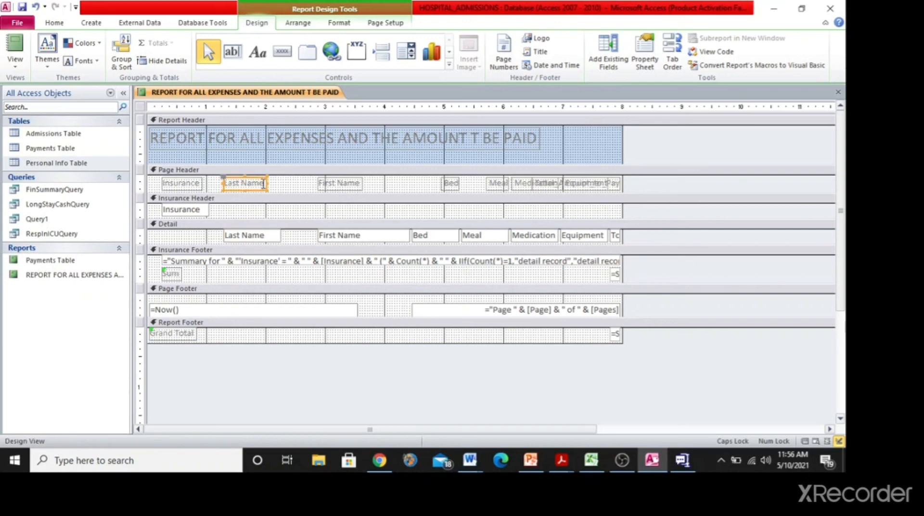
drag(267, 182, 380, 182)
Move the First Name label and field left beside Last Name and narrow the field to roughly the label's width
key(Left)
key(Left)
key(Left)
key(Left)
key(Left)
key(Left)
key(Left)
key(Left)
key(Left)
key(Left)
key(Left)
key(Left)
key(Left)
key(Left)
key(Left)
key(Left)
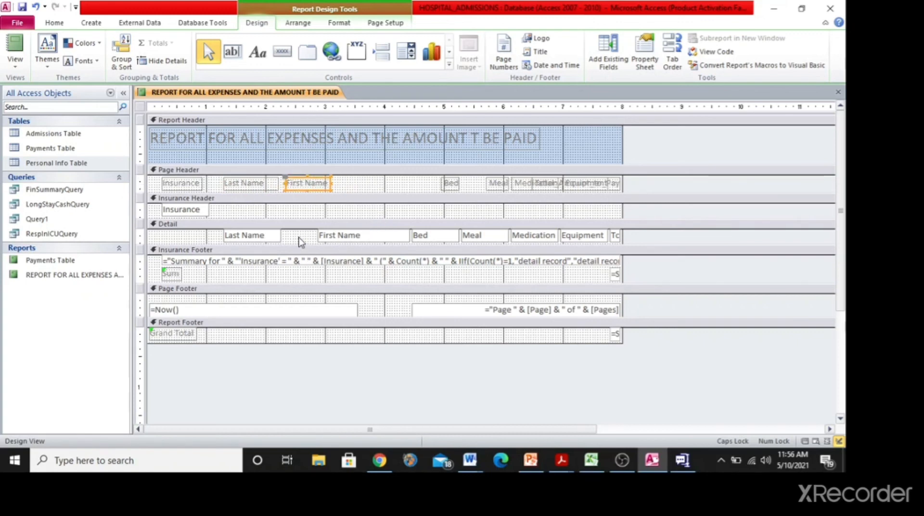
click(333, 235)
key(Left)
key(Left)
key(Left)
key(Left)
key(Left)
key(Left)
key(Left)
key(Left)
key(Left)
key(Left)
key(Left)
key(Left)
key(Left)
key(Left)
key(Left)
key(Left)
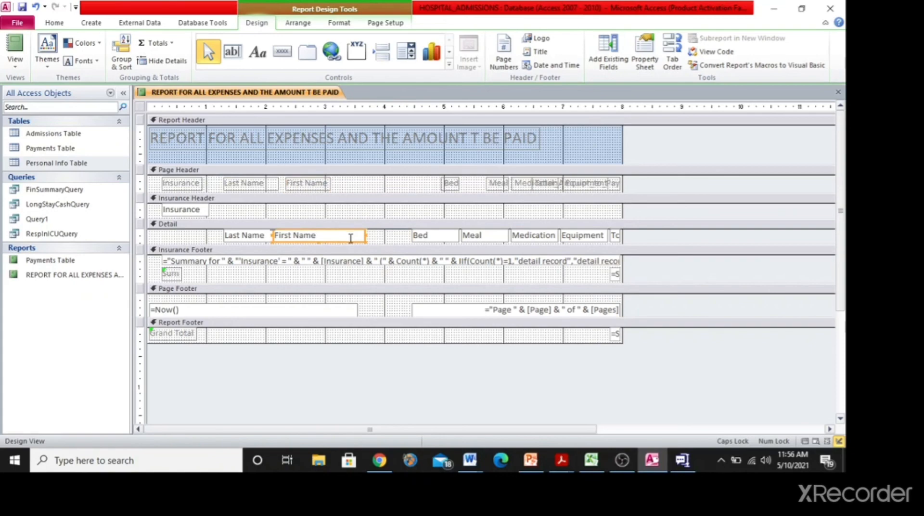
drag(369, 238, 336, 235)
Move the Bed label in the Page Header left beside First Name and widen it
drag(429, 180, 461, 186)
key(Left)
key(Left)
key(Left)
key(Left)
key(Left)
key(Left)
key(Left)
key(Left)
key(Left)
key(Left)
key(Left)
key(Left)
key(Left)
key(Left)
key(Left)
key(Left)
key(Left)
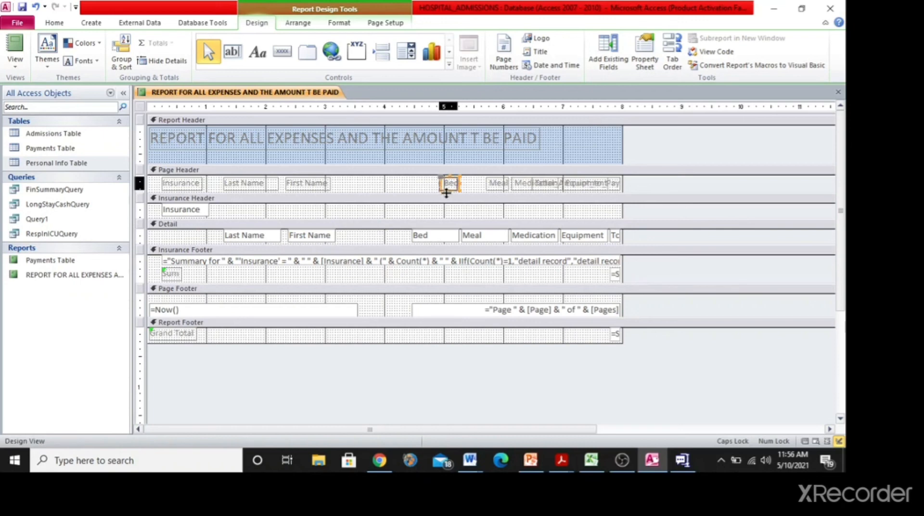
key(Left)
key(Left)
key(Left)
key(Left)
click(367, 188)
click(350, 190)
drag(366, 183, 387, 184)
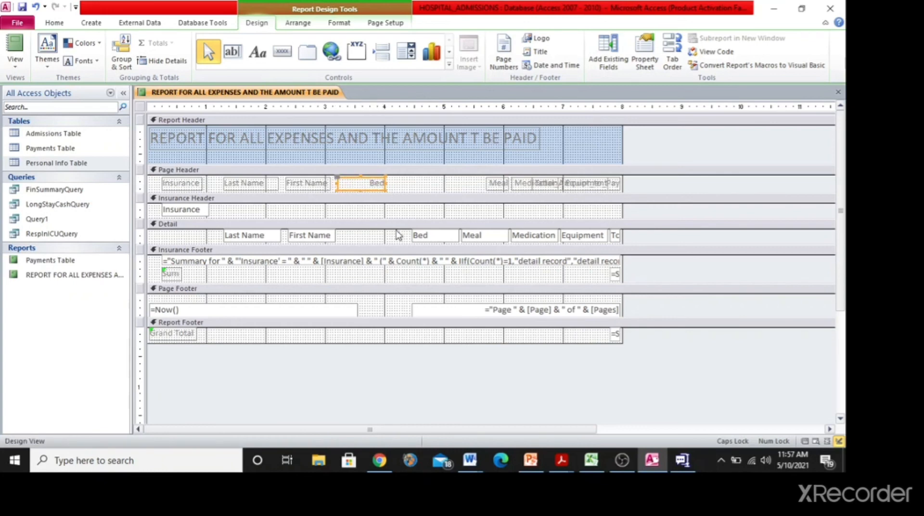
Move the Bed field in the Detail section left beneath its label and check the result in Report View
click(419, 236)
key(Left)
key(Left)
key(Left)
key(Left)
key(Left)
key(Left)
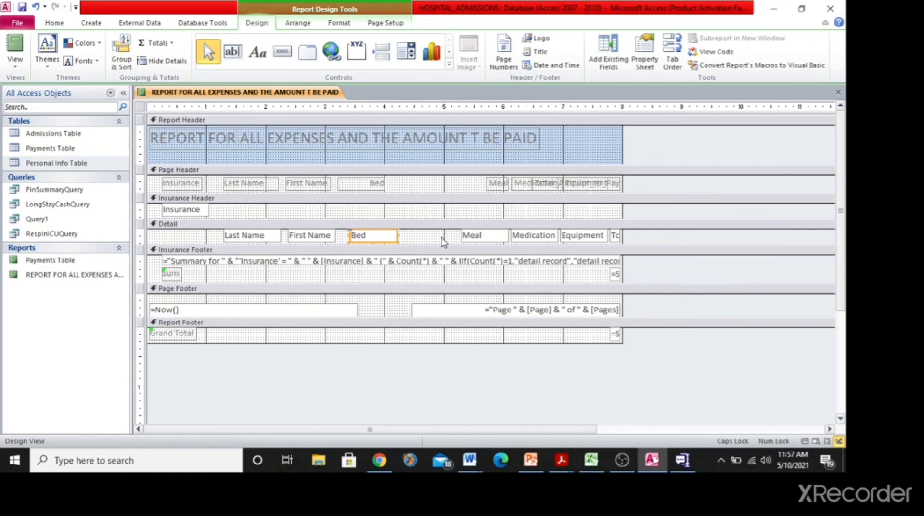
key(Left)
key(Left)
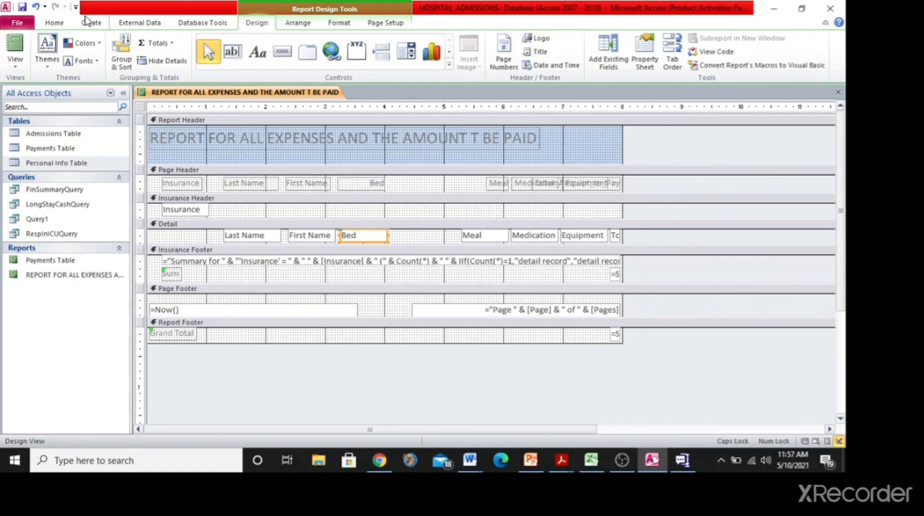
click(15, 59)
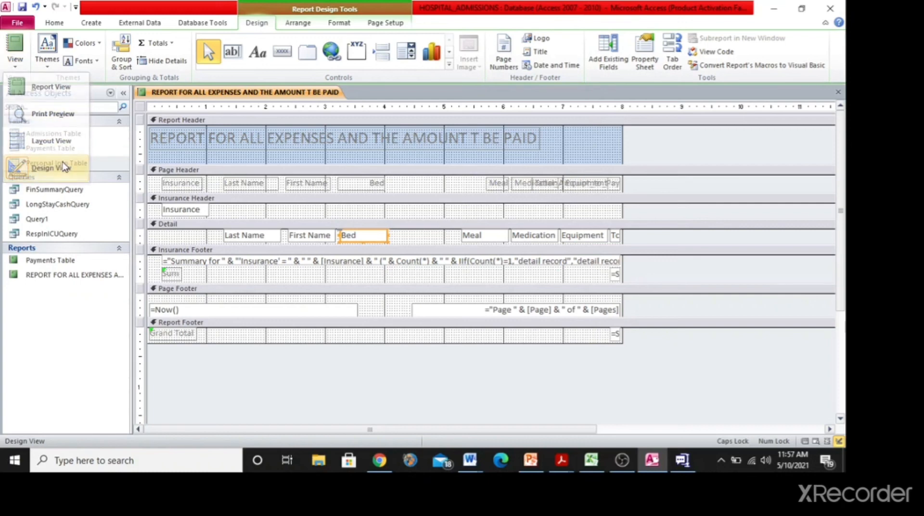
click(59, 167)
click(17, 46)
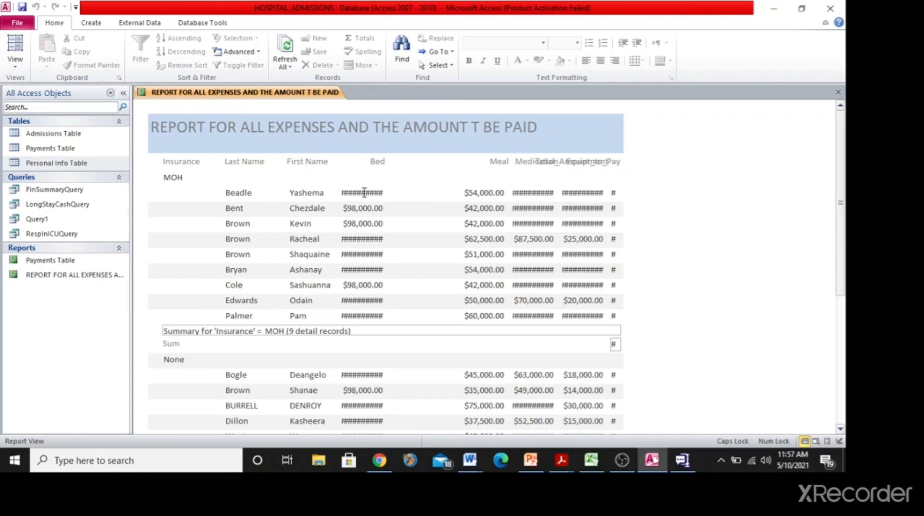
Return to Design View, widen the Bed field and label to fit the full amounts, and recheck in Report View
click(13, 68)
click(50, 169)
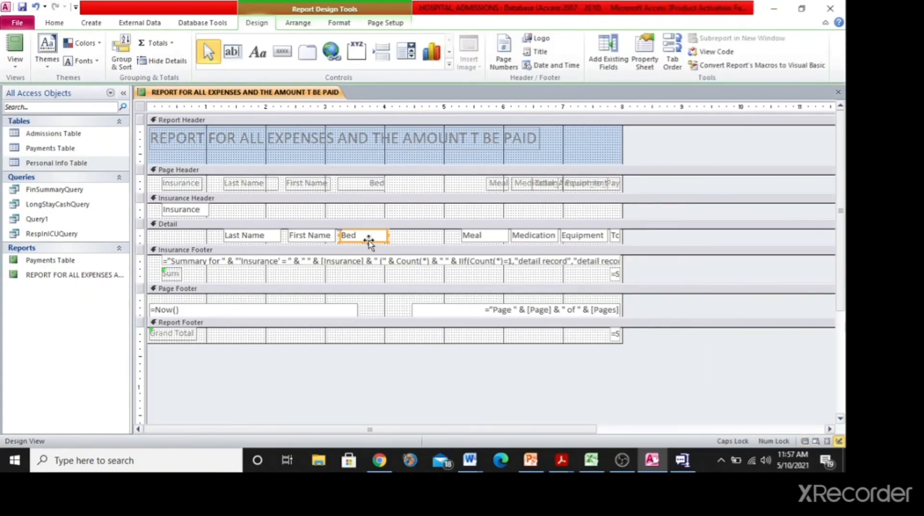
drag(387, 235, 402, 235)
click(384, 182)
drag(385, 182, 404, 182)
click(14, 54)
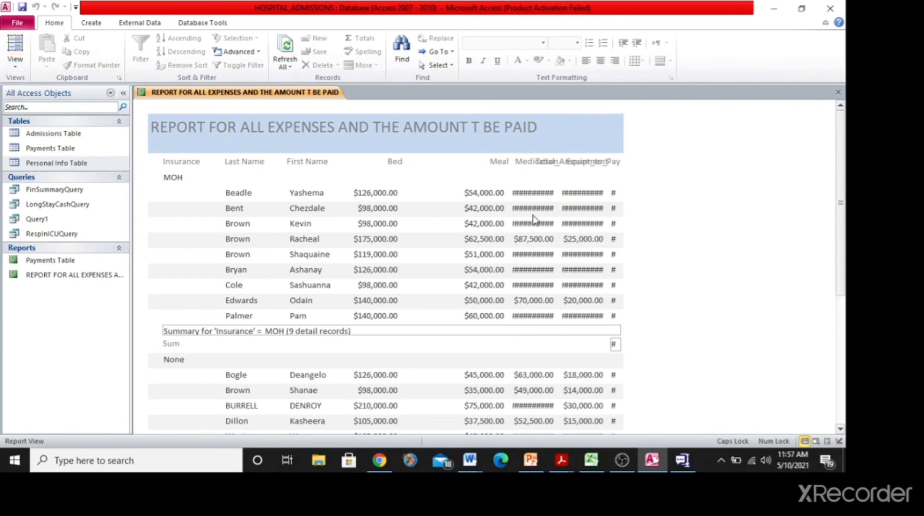
Return to Design View, widen the Meal label and field, and move the Meal and Medication columns left beside Bed
click(15, 44)
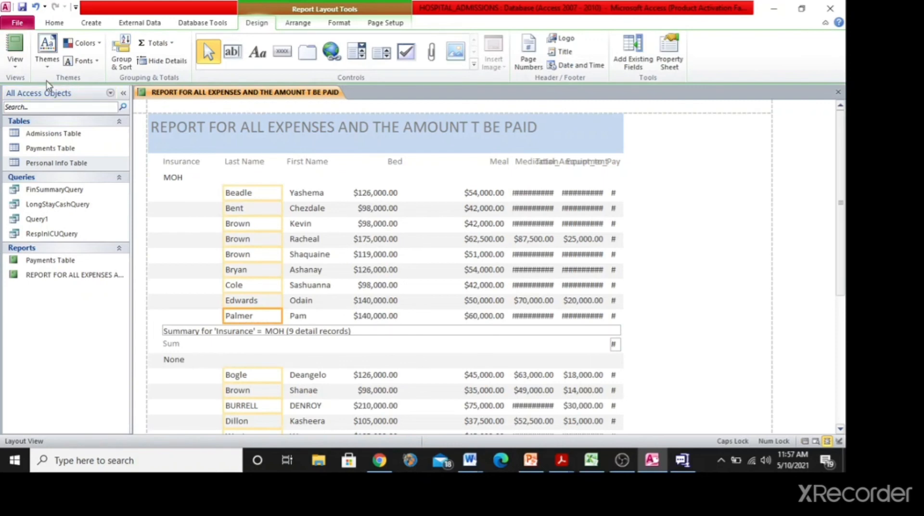
click(14, 63)
click(50, 168)
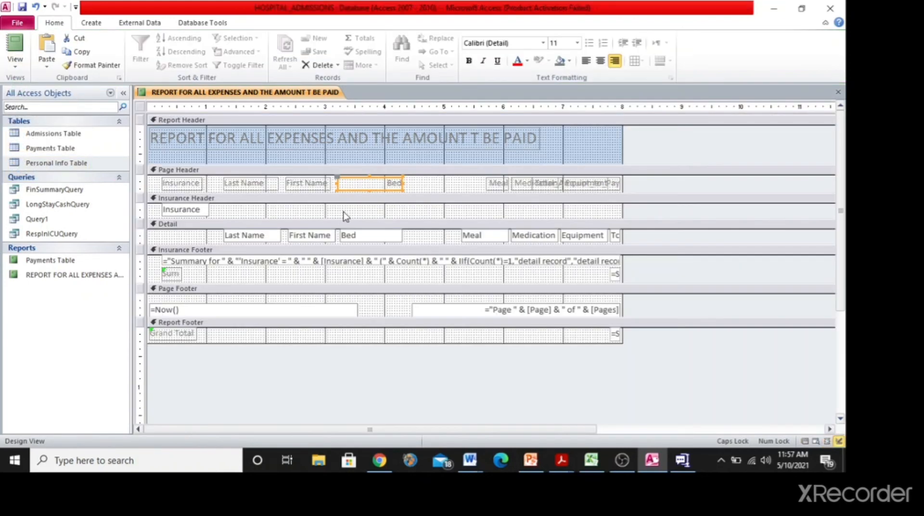
click(489, 183)
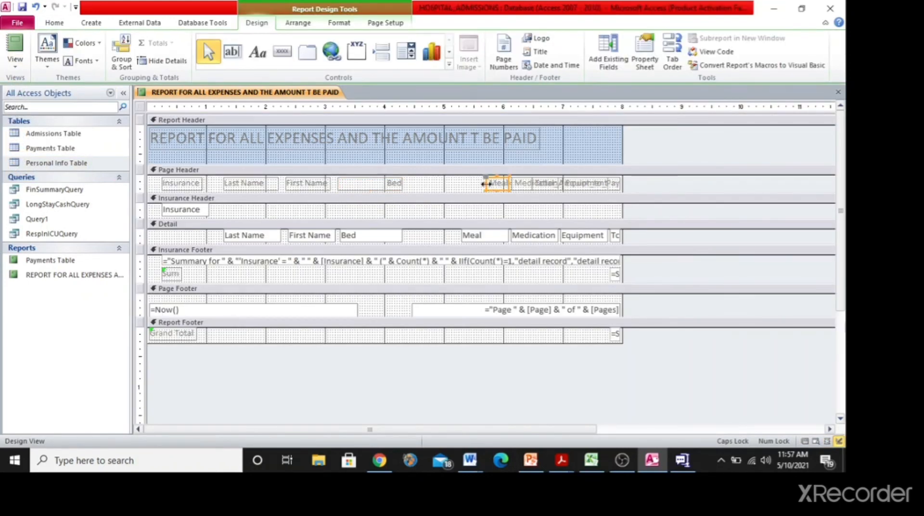
drag(484, 183, 491, 236)
click(507, 179)
click(658, 147)
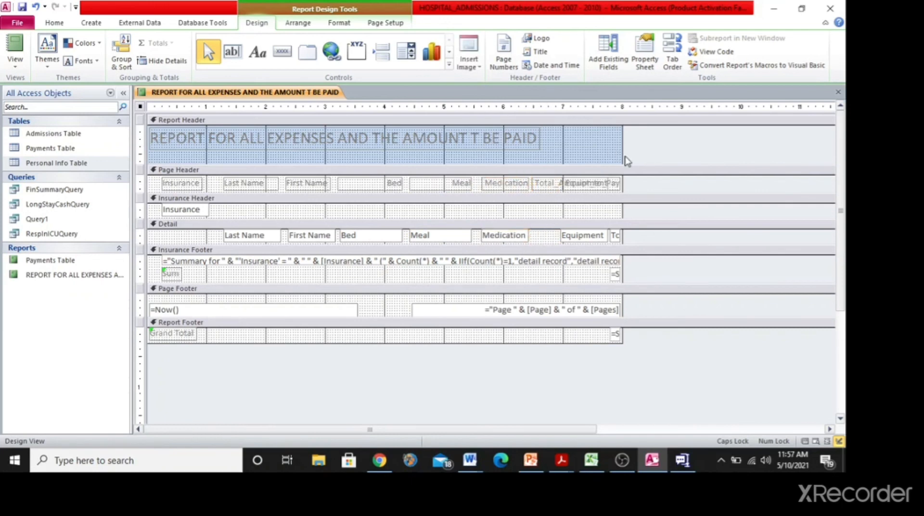
Widen the report to about 10.5 inches and shift the Equipment and Total_Amount_to_Pay labels and fields to the right
drag(622, 145, 769, 142)
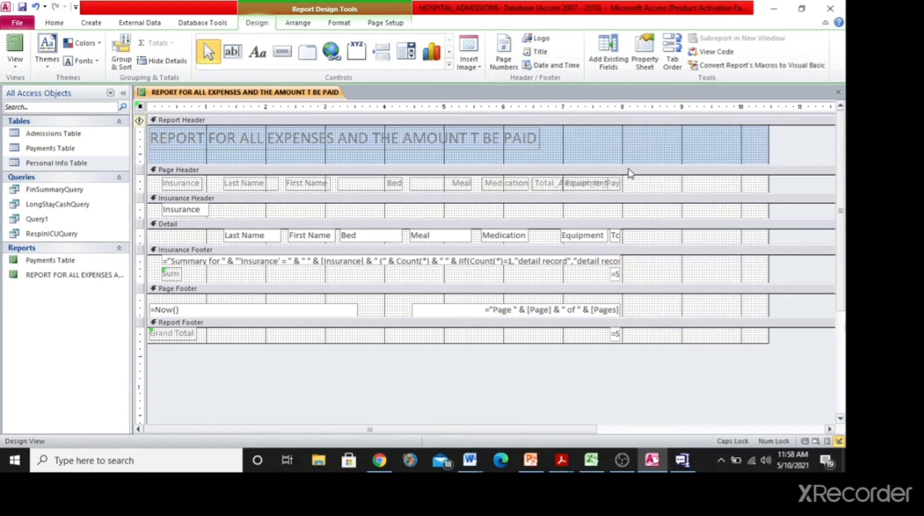
drag(635, 164, 648, 238)
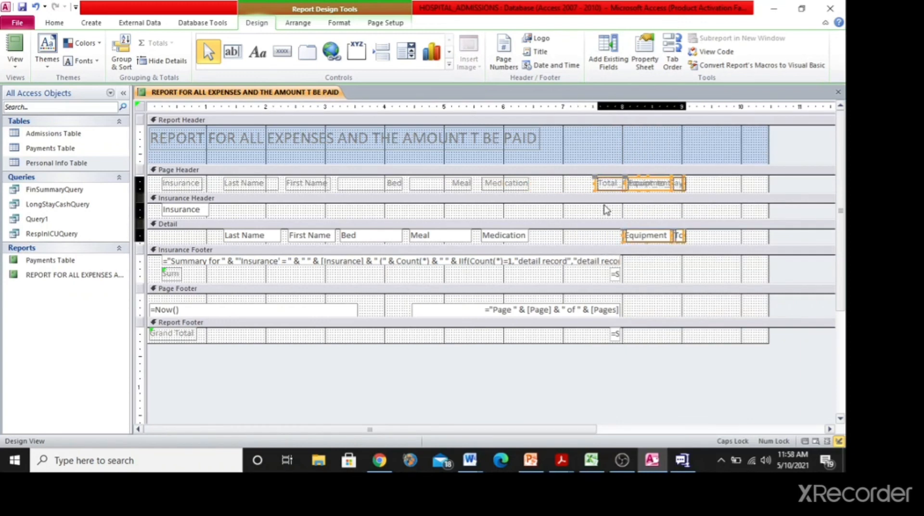
click(597, 162)
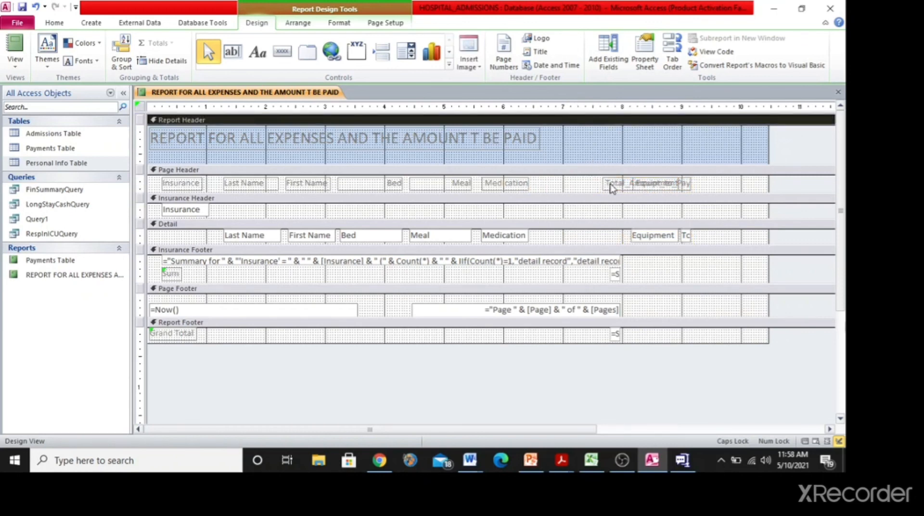
Move the Total_Amount_to_Pay label in the Page Header right, clear of the Equipment label
click(610, 183)
drag(580, 187, 610, 185)
mouse_move(602, 190)
mouse_down()
mouse_move(591, 191)
mouse_move(693, 191)
mouse_up()
Place the Equipment label and field beside the Medication column, aligned with each other, and widen both
drag(638, 185, 610, 192)
click(637, 236)
drag(634, 236, 546, 237)
key(Left)
key(Left)
shift+click(574, 188)
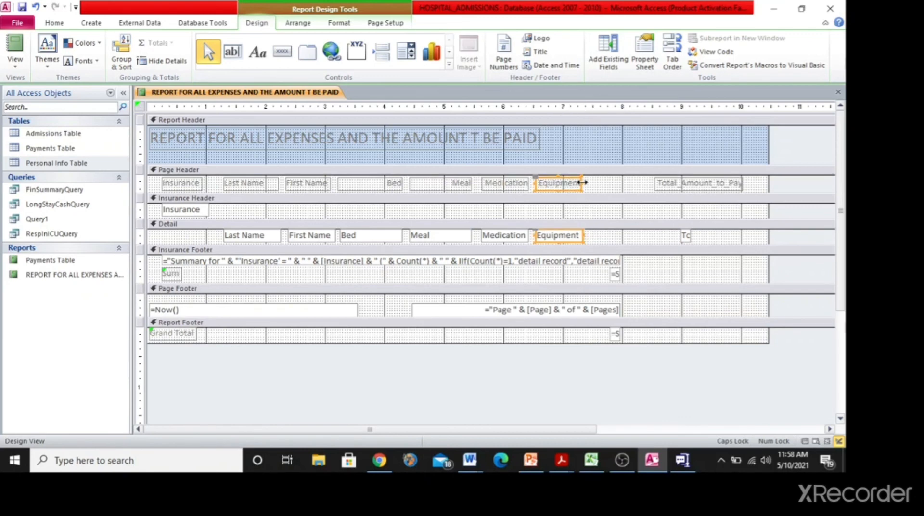
drag(586, 184, 598, 187)
Move the Total_Amount_to_Pay label and field left beside Equipment and widen the field to match its label
drag(672, 239, 685, 239)
key(Left)
key(Left)
key(Left)
key(Left)
key(Left)
key(Left)
key(Left)
key(Left)
key(Left)
key(Left)
key(Left)
key(Right)
drag(667, 235, 745, 236)
drag(642, 190, 675, 234)
Widen the Total_Amount_to_Pay sum boxes in the Insurance Footer and Report Footer, and check them in Report View
click(628, 277)
click(615, 274)
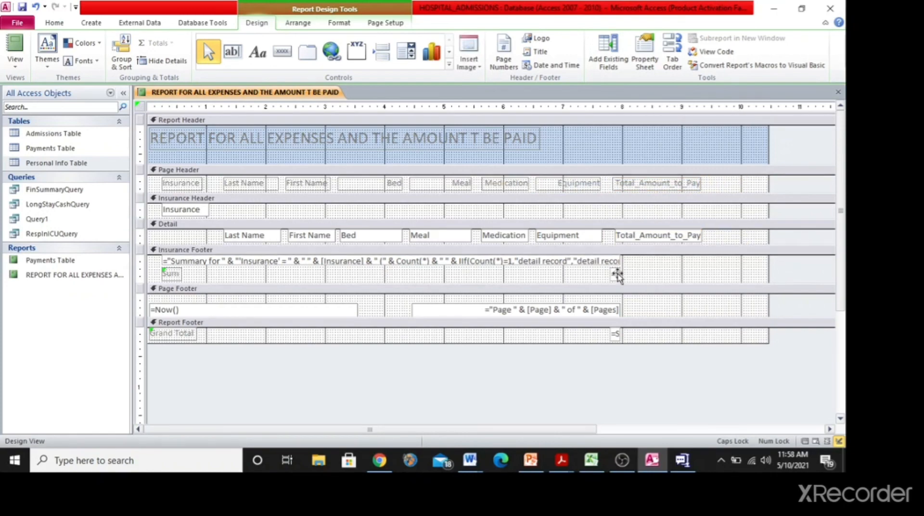
drag(606, 272, 474, 273)
click(616, 334)
drag(611, 333, 475, 347)
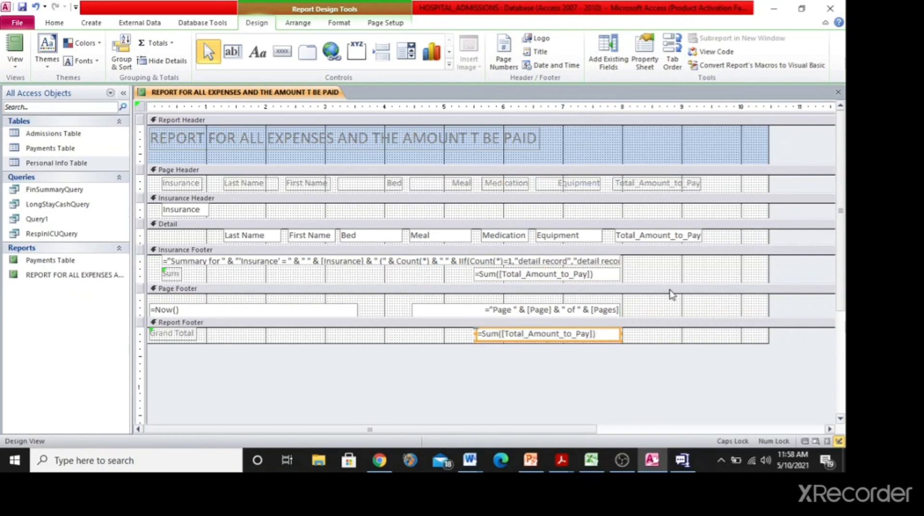
click(669, 278)
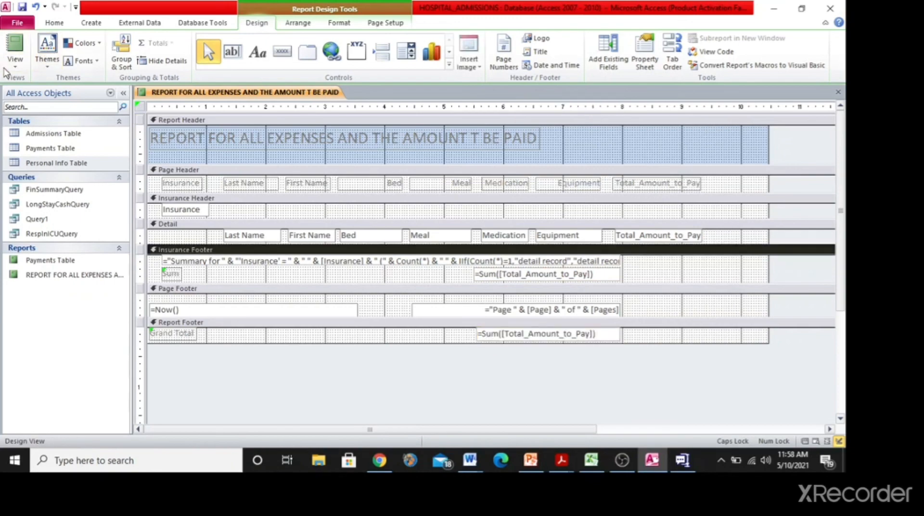
click(15, 51)
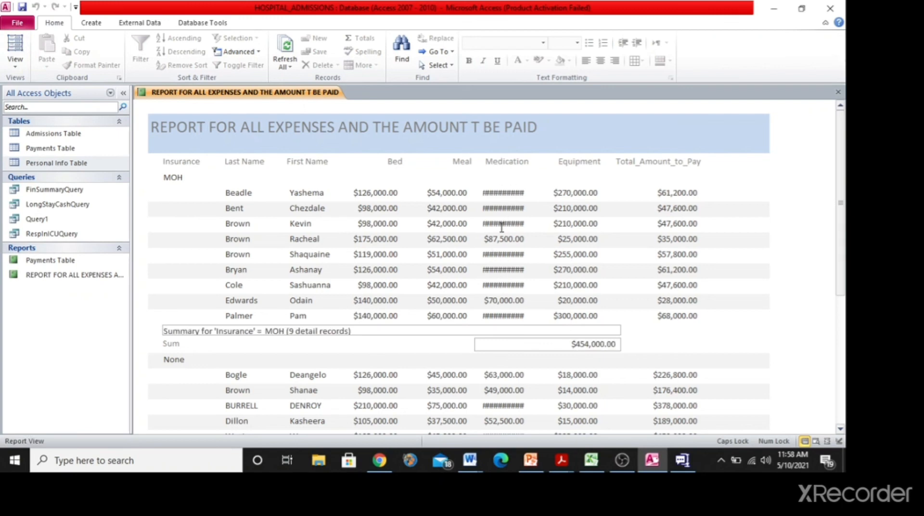
Return to Design View and shift the Equipment and Total_Amount_to_Pay labels and fields right to make room beside Medication
click(15, 65)
click(36, 169)
drag(728, 185, 589, 234)
key(Right)
key(Right)
key(Right)
key(Right)
key(Right)
key(Right)
Widen the Medication label and field to fit the full amounts and check the columns in Report View
mouse_move(536, 185)
mouse_down()
mouse_move(526, 237)
mouse_move(522, 191)
mouse_move(538, 183)
mouse_up()
click(534, 238)
click(599, 149)
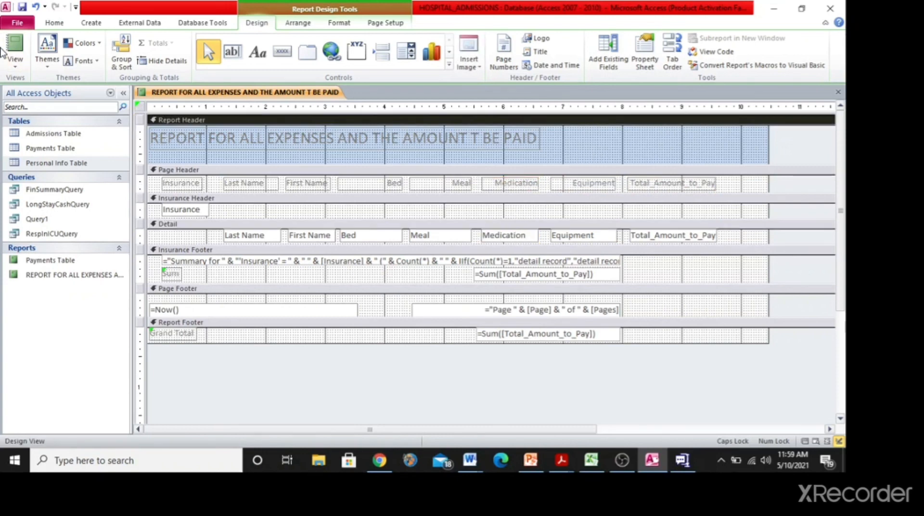
click(18, 47)
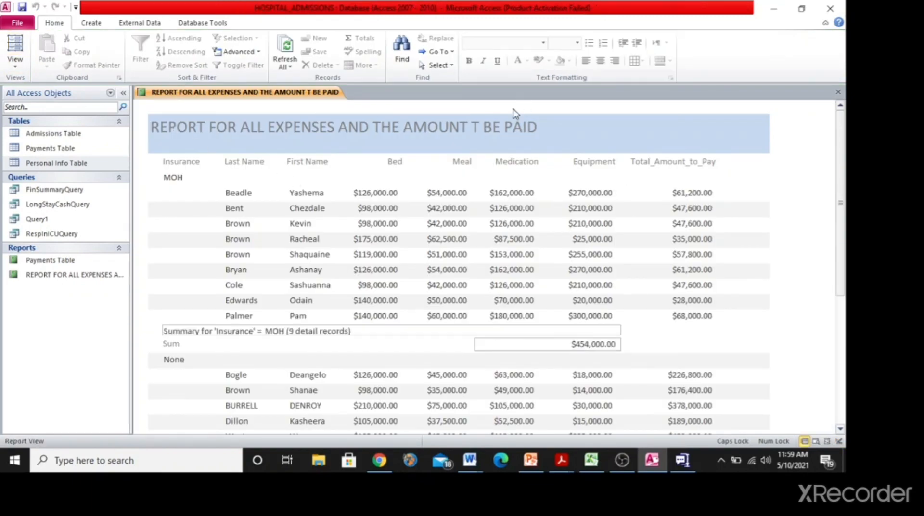
Return to Design View, increase the Report Header height to about 1.1 inches, and move the title lower and toward the center
click(15, 61)
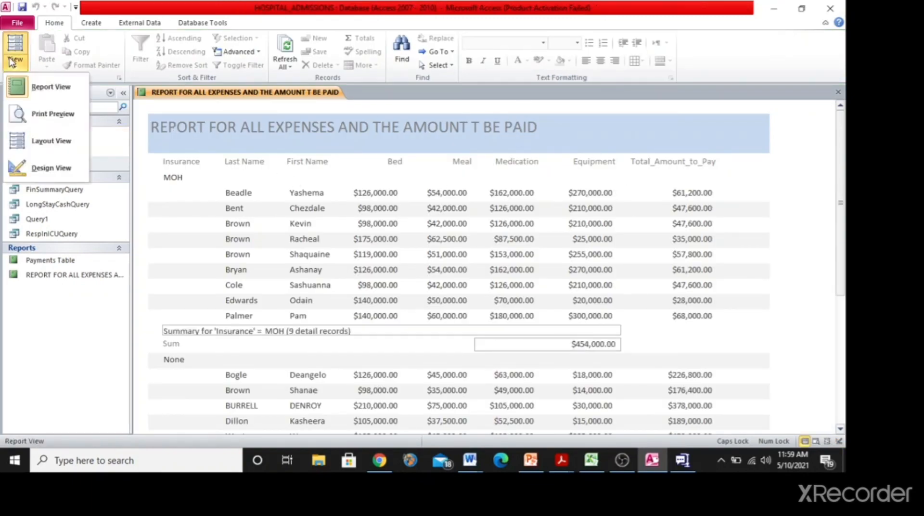
click(50, 169)
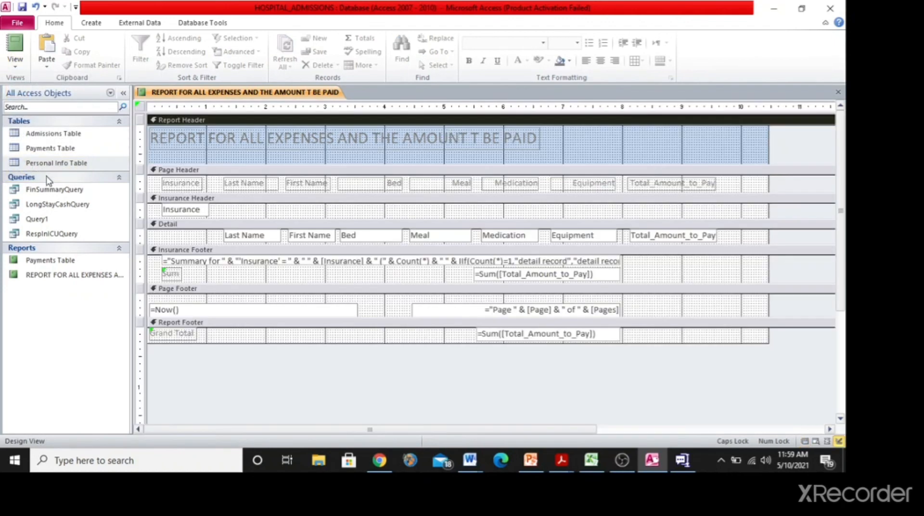
click(344, 160)
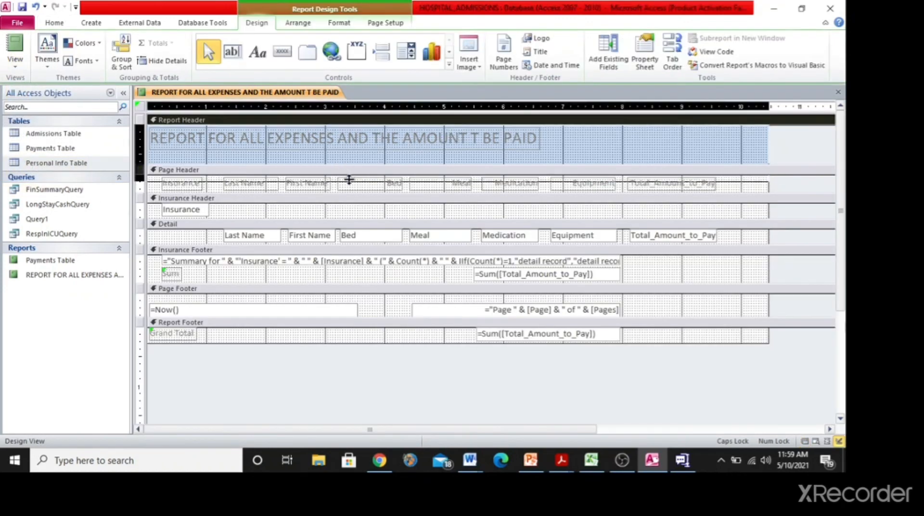
drag(361, 165, 370, 193)
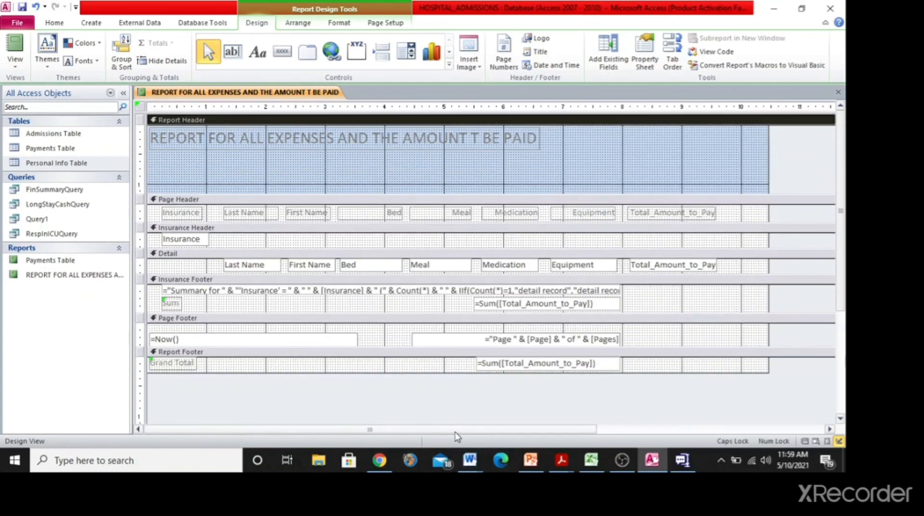
drag(291, 151, 397, 177)
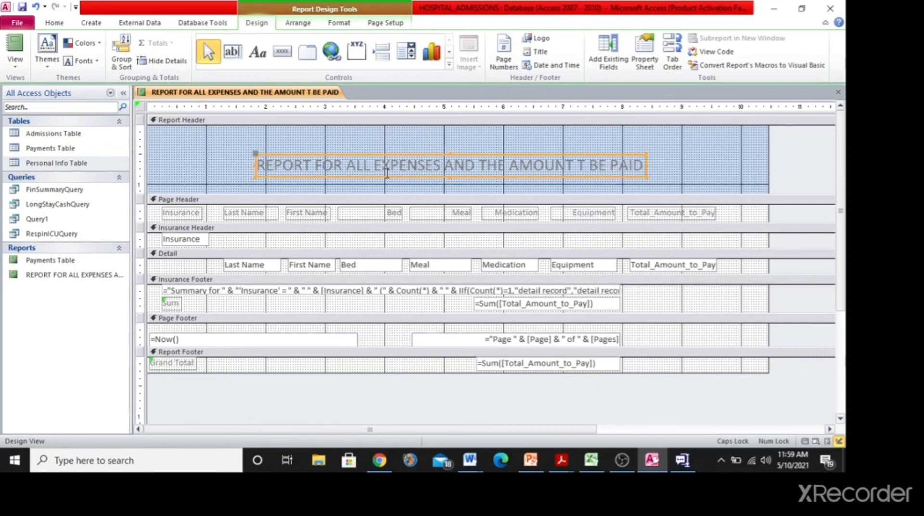
Copy the report title label and paste a duplicate into the Report Header
right_click(370, 155)
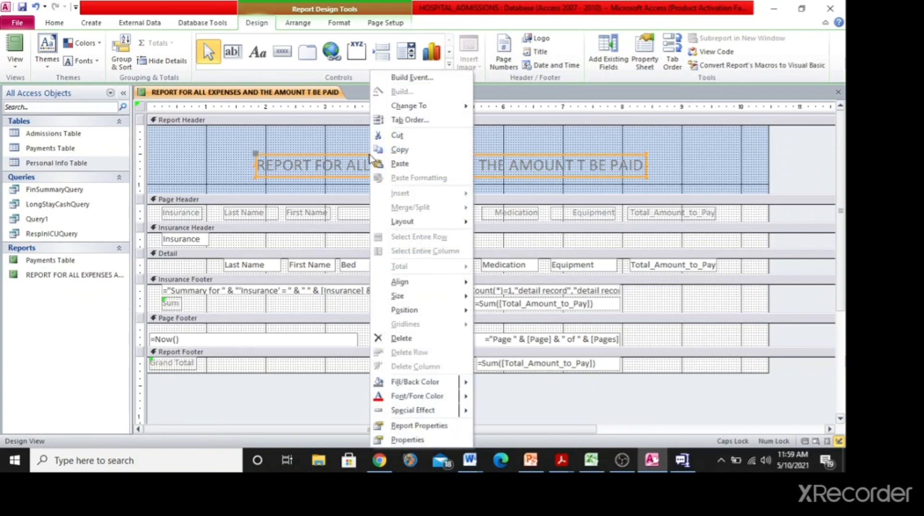
click(417, 148)
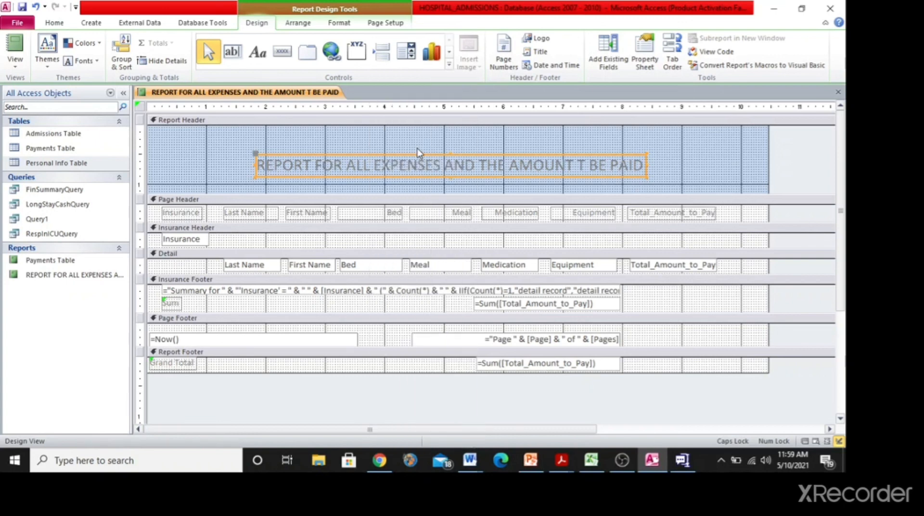
right_click(297, 140)
click(324, 189)
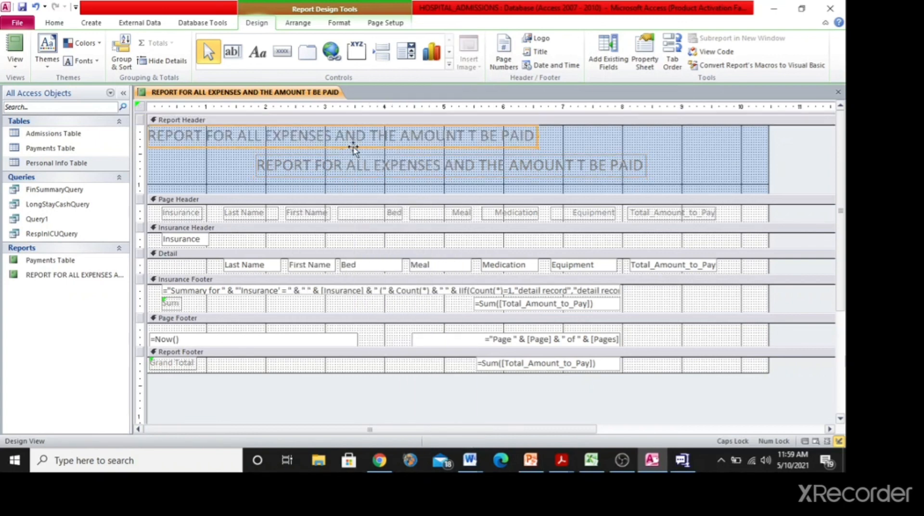
Move the duplicate label directly above the original report title and replace its text with XIAMBA MINISTRY OF HEALTH
drag(355, 144, 467, 150)
click(411, 136)
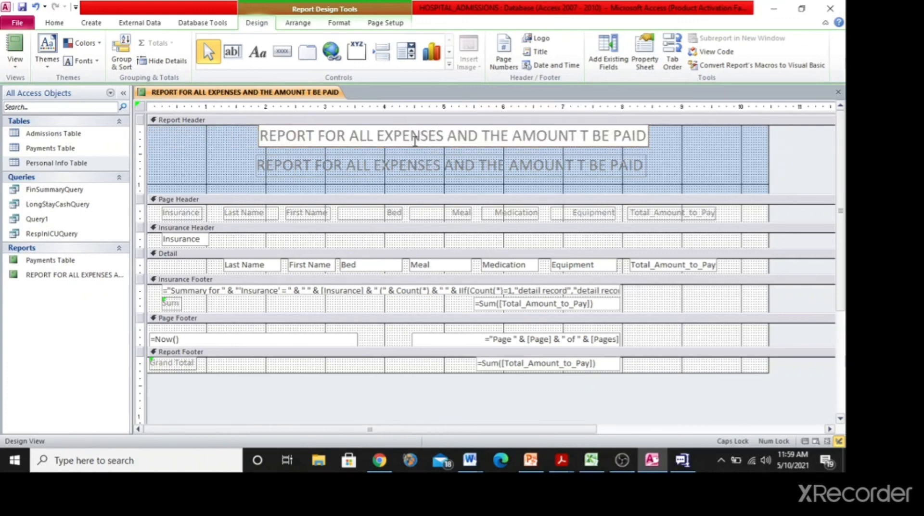
key(BackSpace)
key(Delete)
key(BackSpace)
key(BackSpace)
key(BackSpace)
key(BackSpace)
key(BackSpace)
key(BackSpace)
key(BackSpace)
key(BackSpace)
key(BackSpace)
key(BackSpace)
key(BackSpace)
key(BackSpace)
key(BackSpace)
key(BackSpace)
key(BackSpace)
key(BackSpace)
key(BackSpace)
key(BackSpace)
key(BackSpace)
key(Delete)
key(Delete)
key(Delete)
key(Delete)
key(Delete)
key(Delete)
key(Delete)
key(Delete)
key(Delete)
key(Delete)
key(Delete)
key(Delete)
key(Delete)
key(Delete)
key(Delete)
key(Delete)
key(Delete)
key(Delete)
key(Delete)
key(Delete)
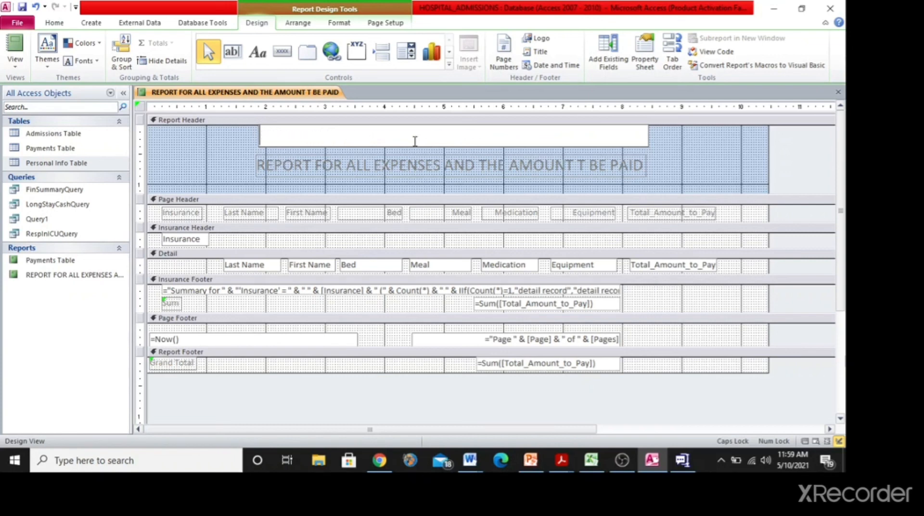
text(XIAMBA MINISTRY OF HEALTH)
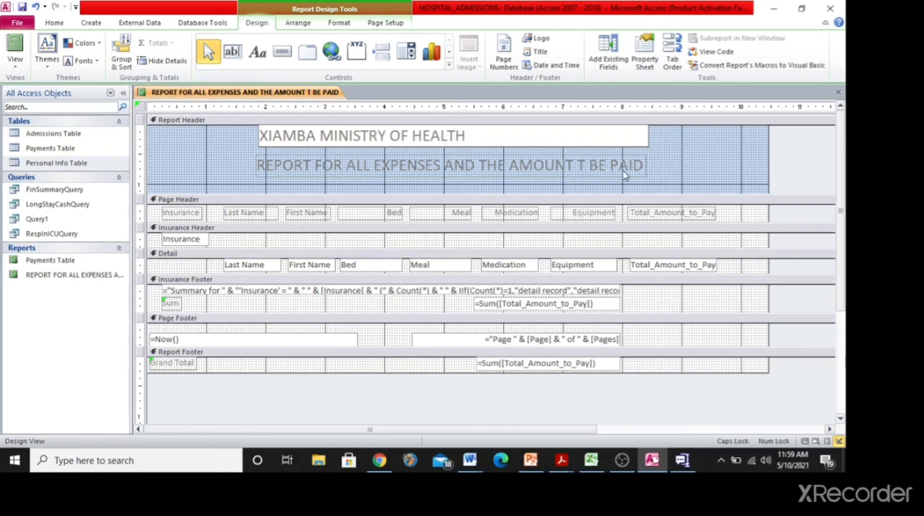
Narrow the XIAMBA MINISTRY OF HEALTH label to fit its text and center it above the report title
click(645, 147)
click(647, 140)
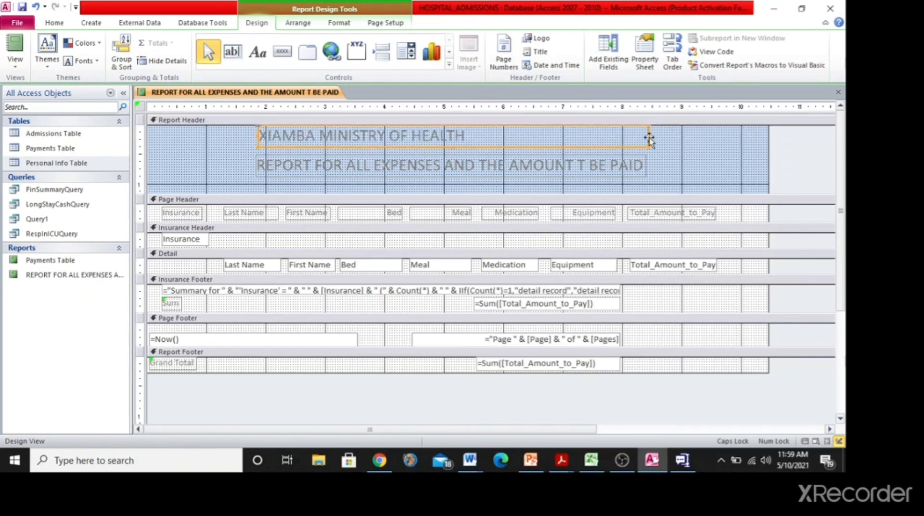
drag(650, 134, 522, 135)
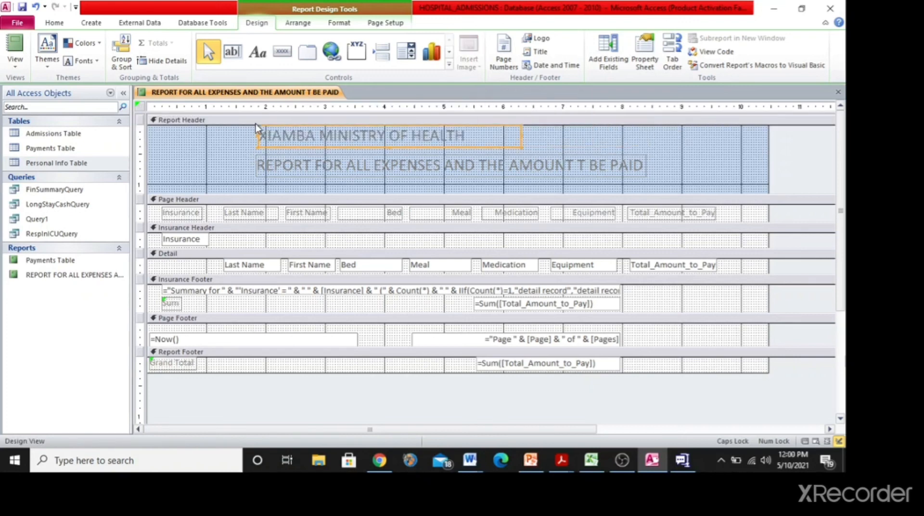
drag(255, 136, 334, 147)
click(714, 149)
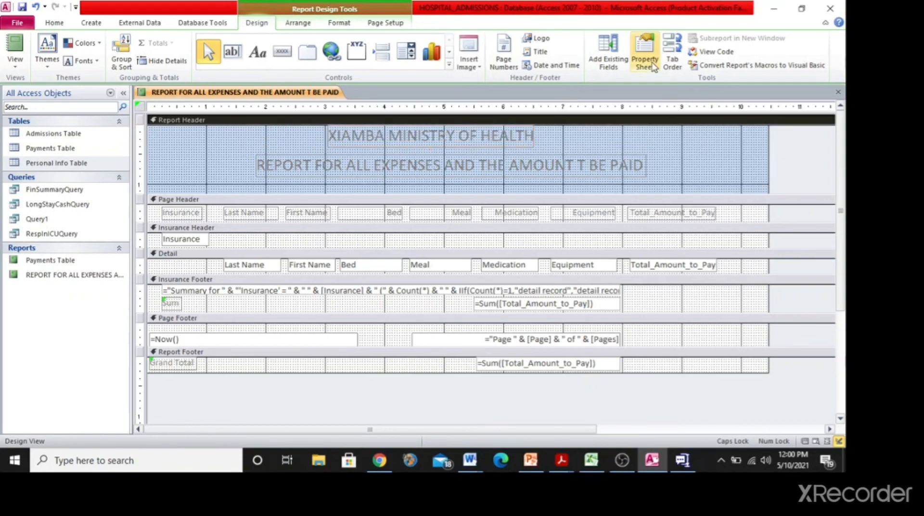
Switch to the Excel expense sheet and copy the logo picture beside the Xiamba Ministry of Health heading
key(alt+Tab)
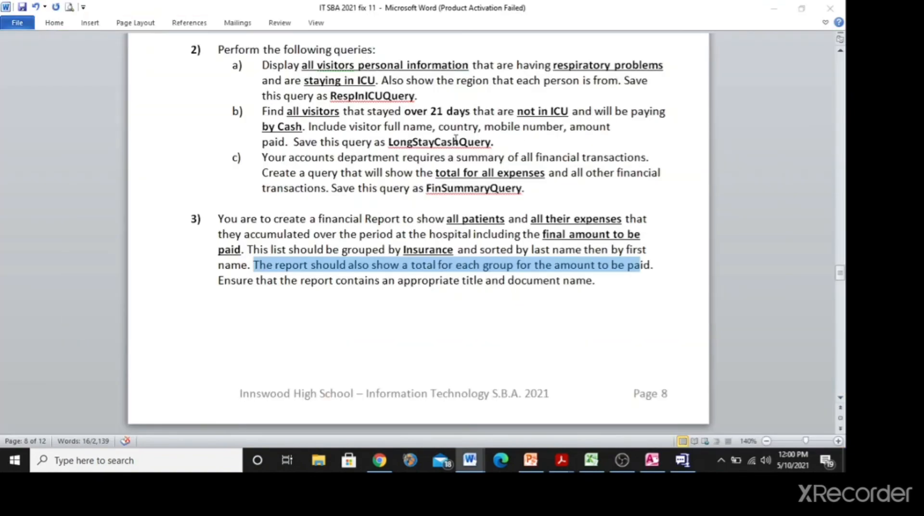
key(alt+Tab)
key(alt+Tab)
key(alt+Tab)
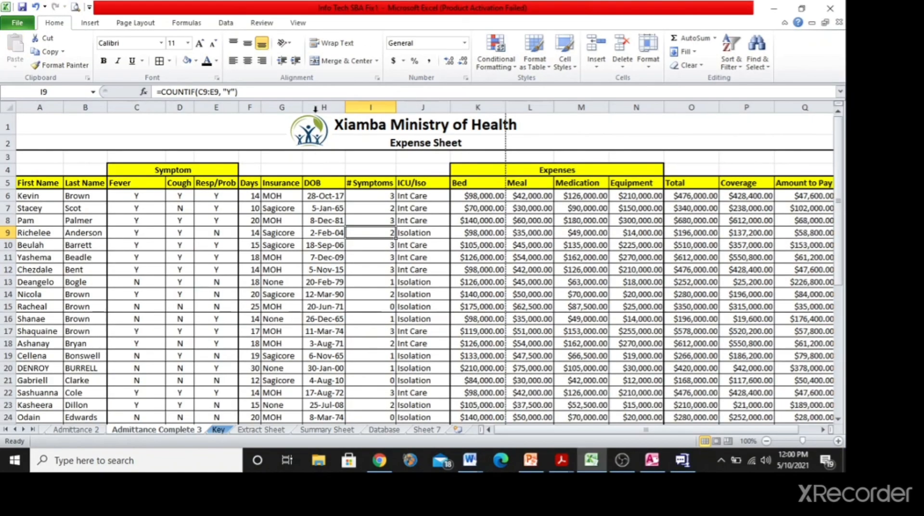
click(313, 127)
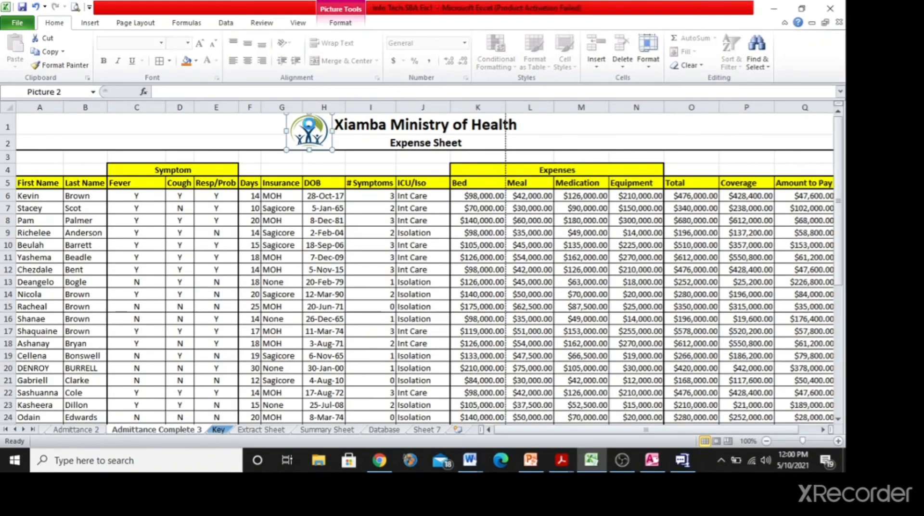
Return to the Access report design and paste the copied logo into the Report Header
key(alt+Tab)
key(alt+Tab)
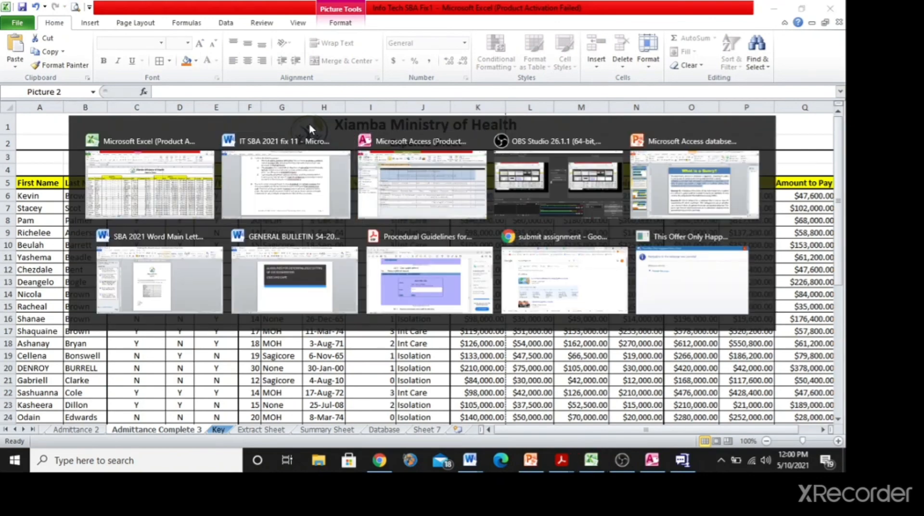
key(ctrl+v)
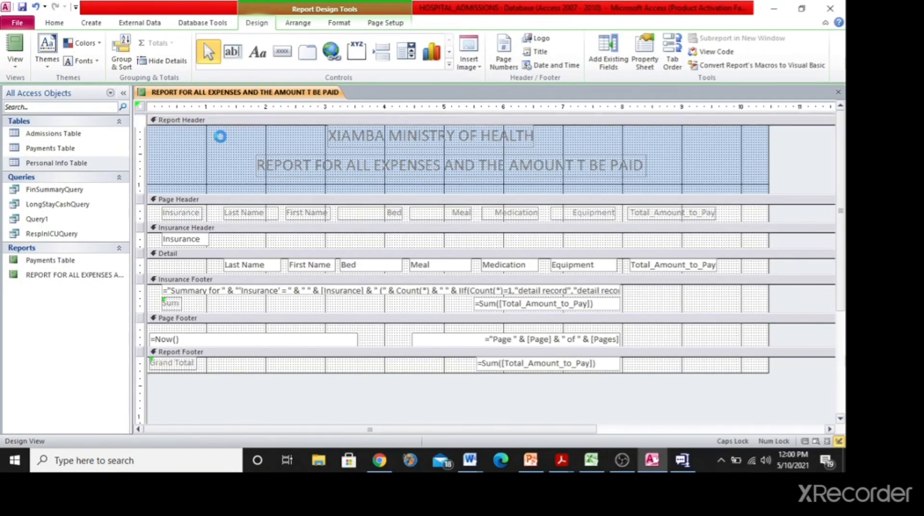
click(441, 264)
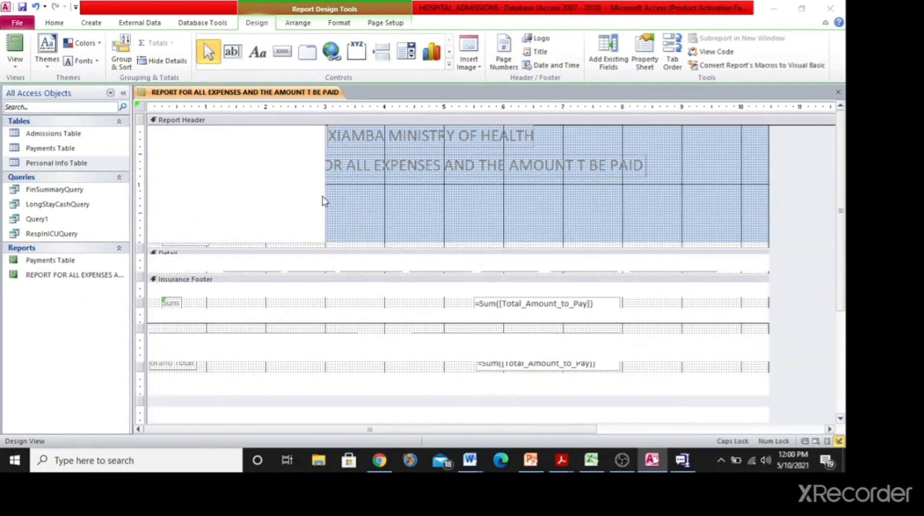
click(424, 264)
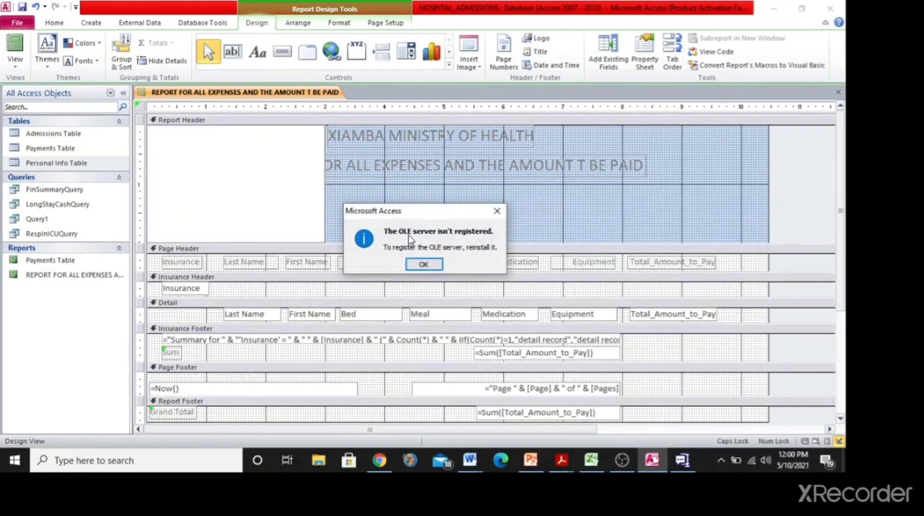
click(497, 211)
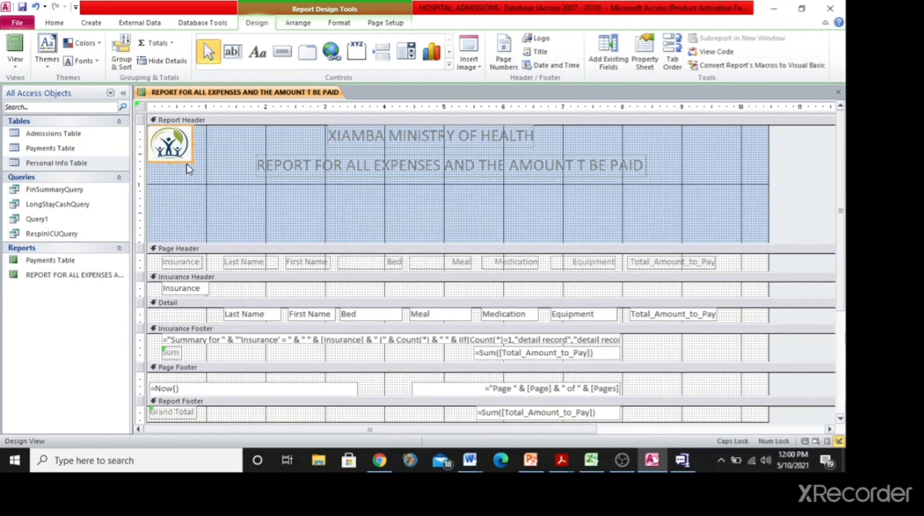
Fit the logo at about 0.9 inch wide beside the titles with the Report Header shortened around it, and check the report in Report View
drag(194, 164, 237, 198)
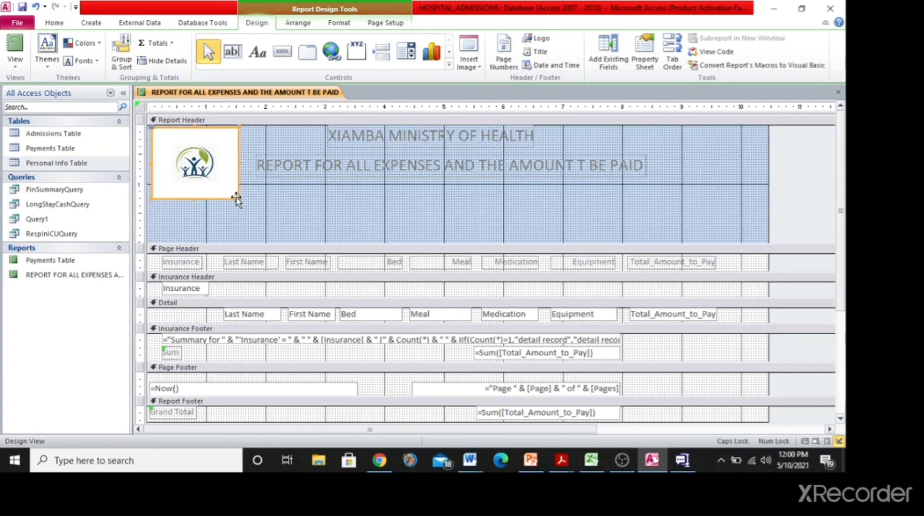
drag(305, 241, 306, 183)
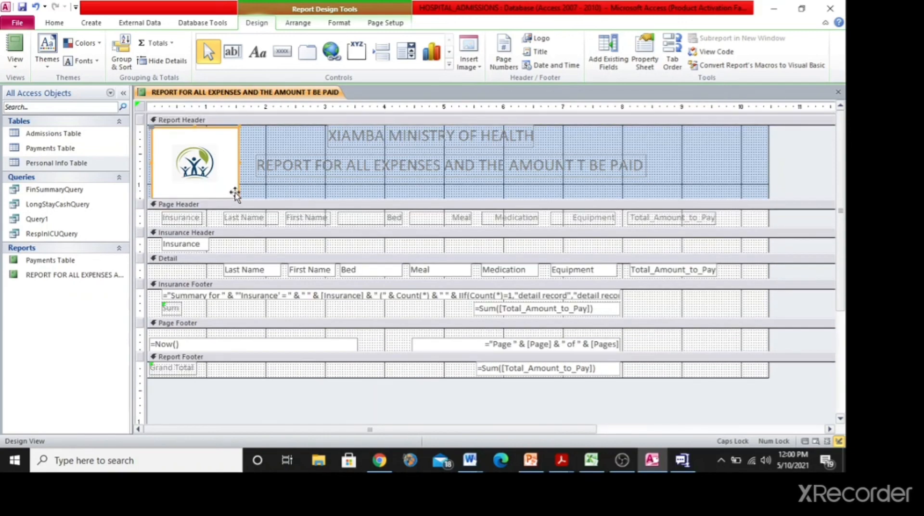
click(225, 179)
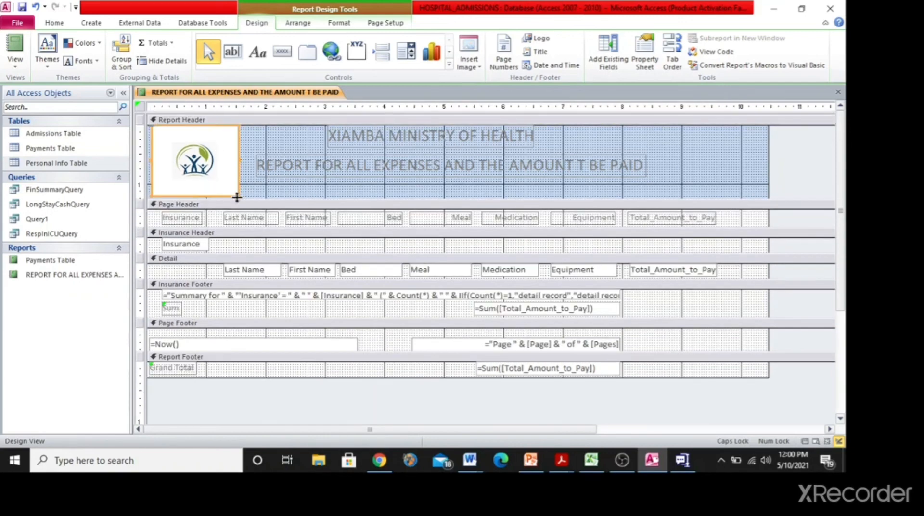
drag(239, 197, 236, 147)
drag(286, 199, 286, 181)
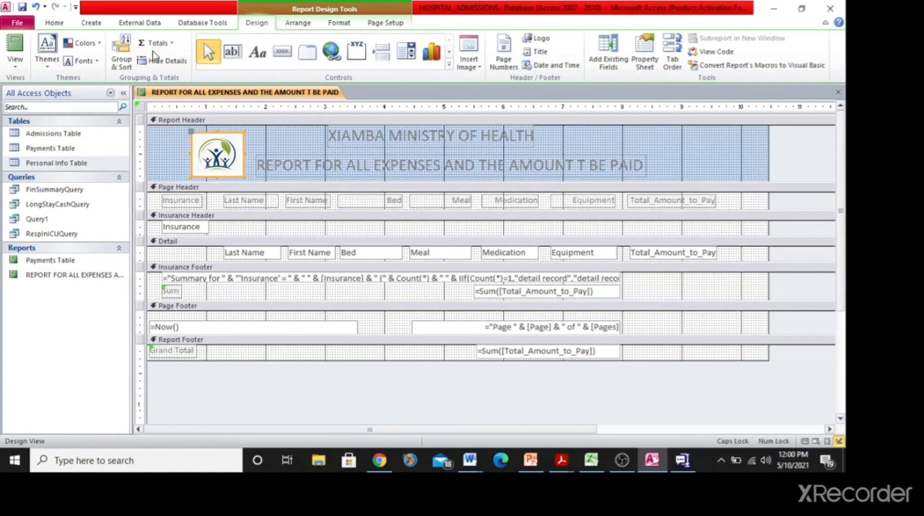
click(15, 49)
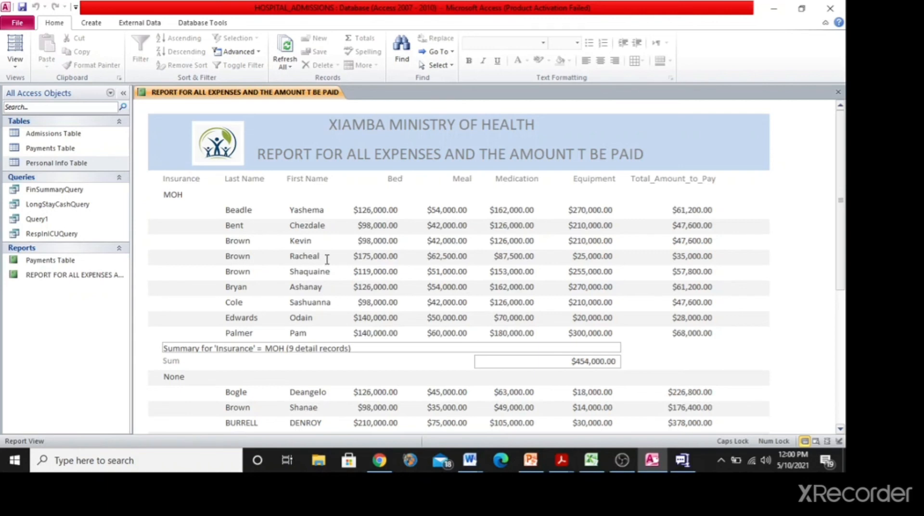
scroll(329, 260, down, 1)
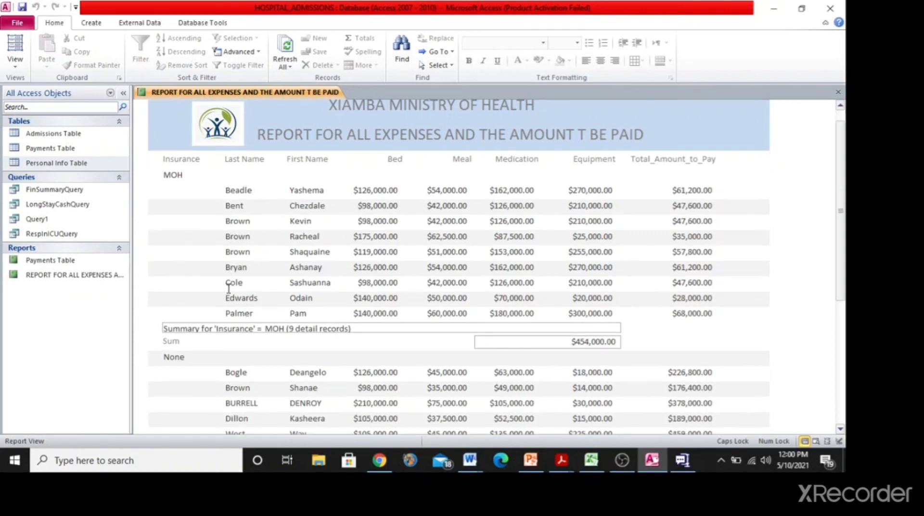
scroll(337, 286, down, 4)
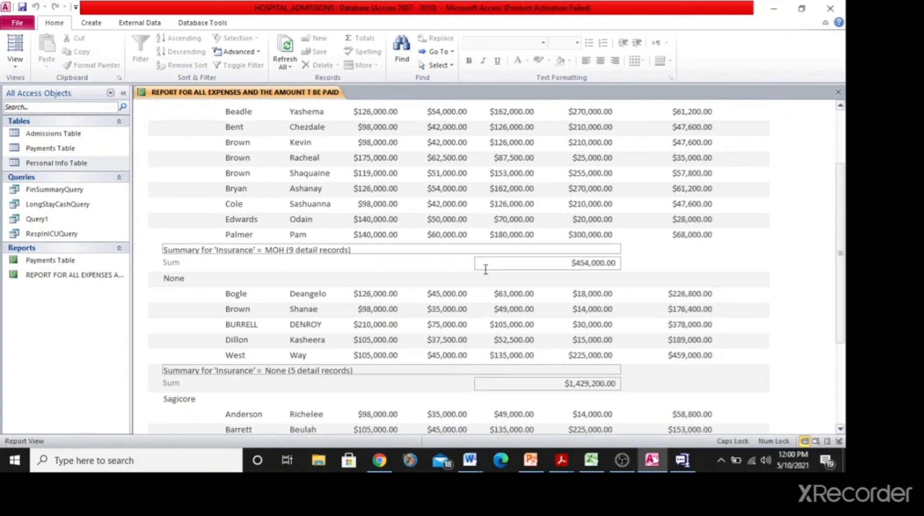
scroll(587, 268, up, 3)
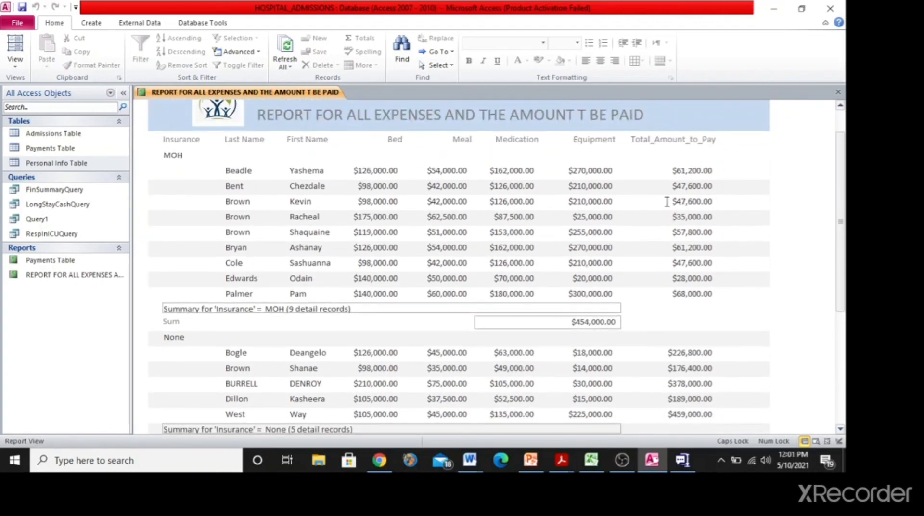
scroll(688, 320, down, 1)
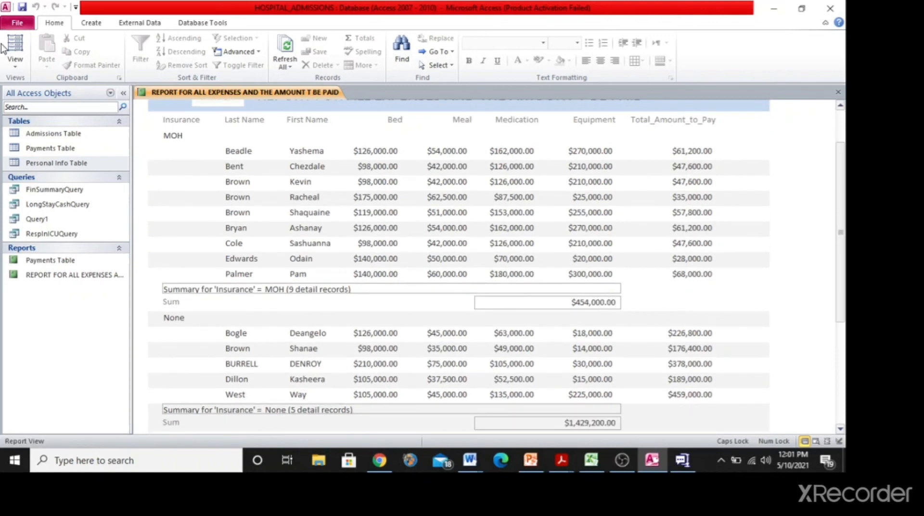
Return to Design View and shift the Insurance Footer's Total_Amount_to_Pay sum field right so it lines up under the Total_Amount_to_Pay column
click(15, 61)
click(42, 168)
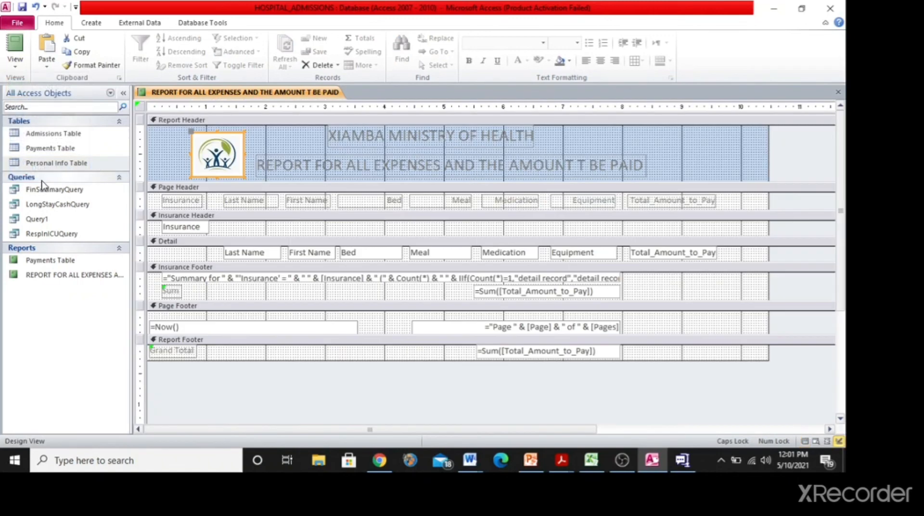
click(606, 292)
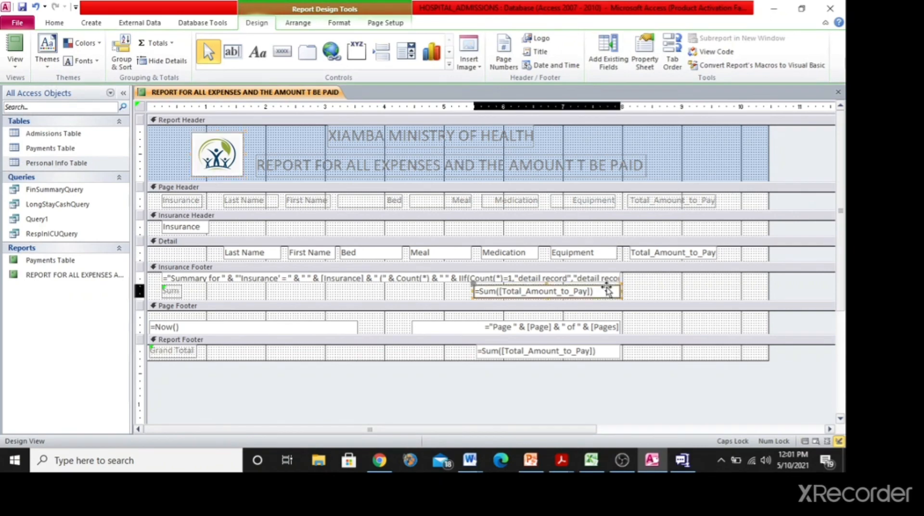
key(Right)
key(Right)
key(Right)
key(Right)
key(Right)
key(Right)
key(Right)
key(Right)
key(Right)
key(Right)
key(Right)
key(Right)
key(Right)
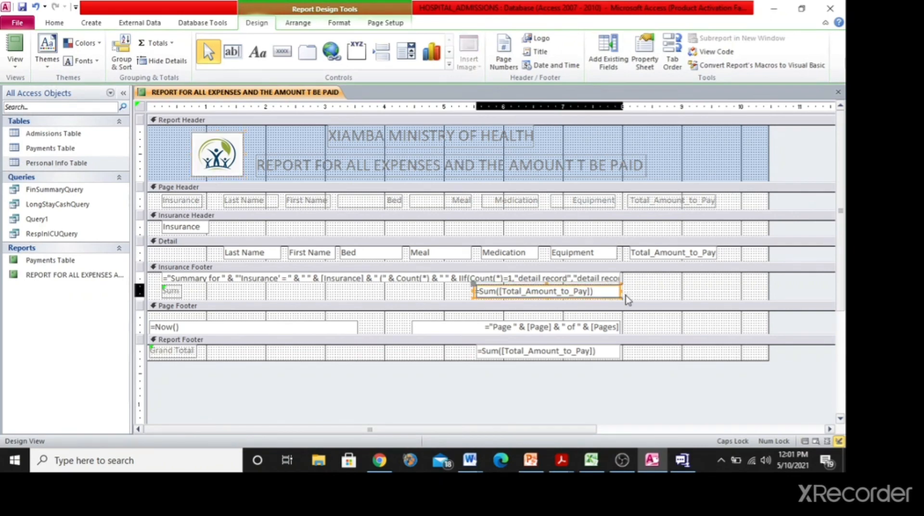
key(Right)
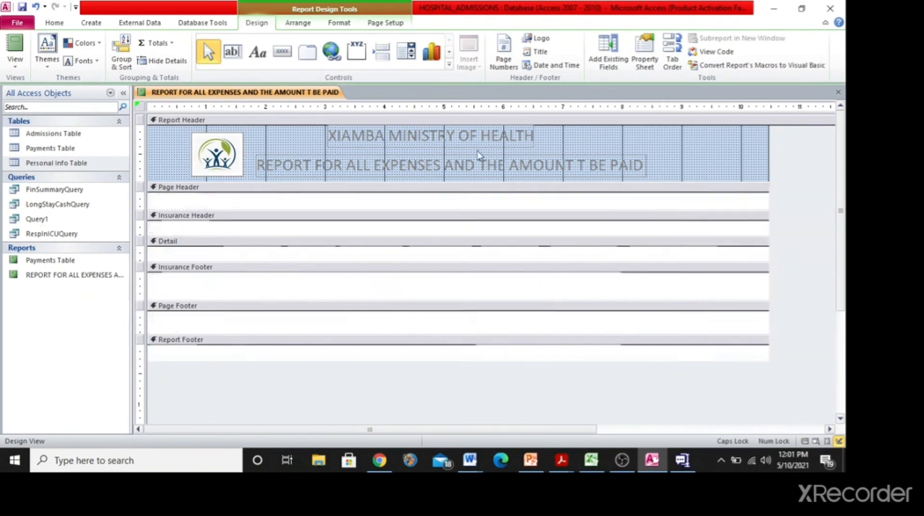
Check the group sums' alignment in Report View, and close the report, saving its design changes
click(15, 46)
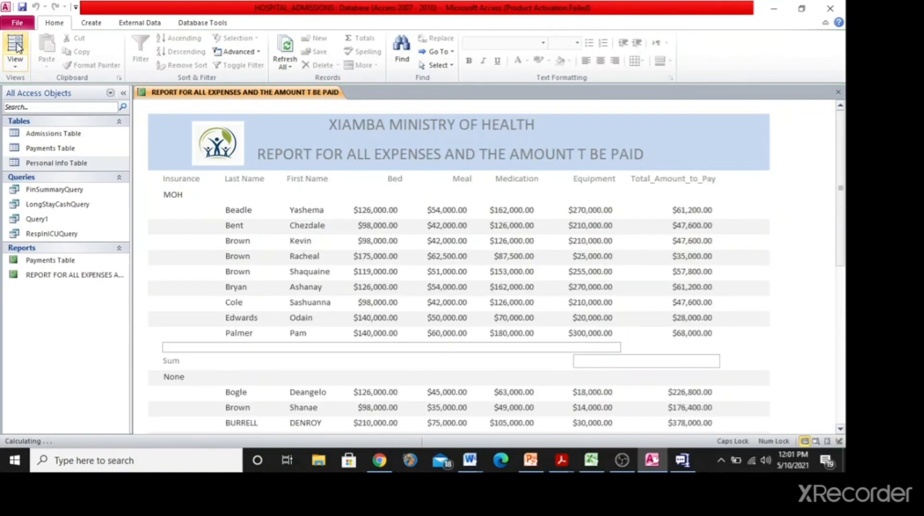
scroll(638, 417, down, 1)
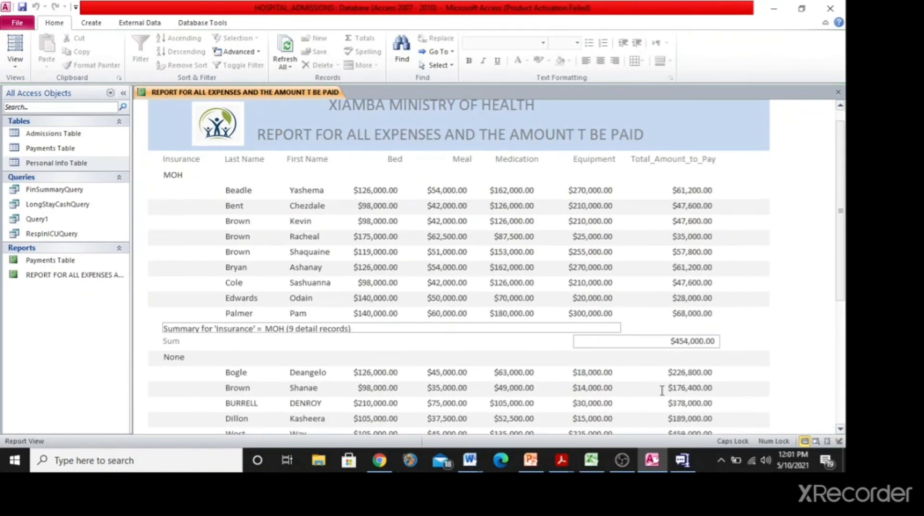
scroll(675, 292, down, 10)
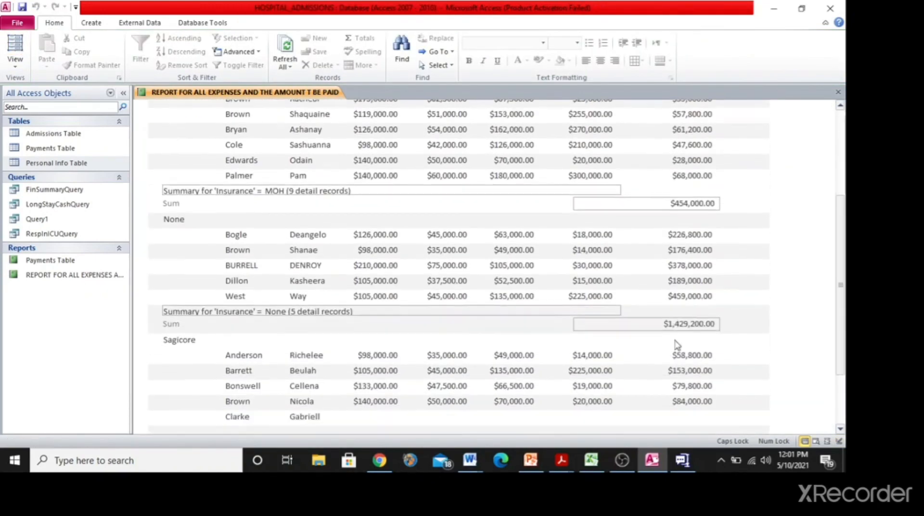
scroll(675, 342, down, 2)
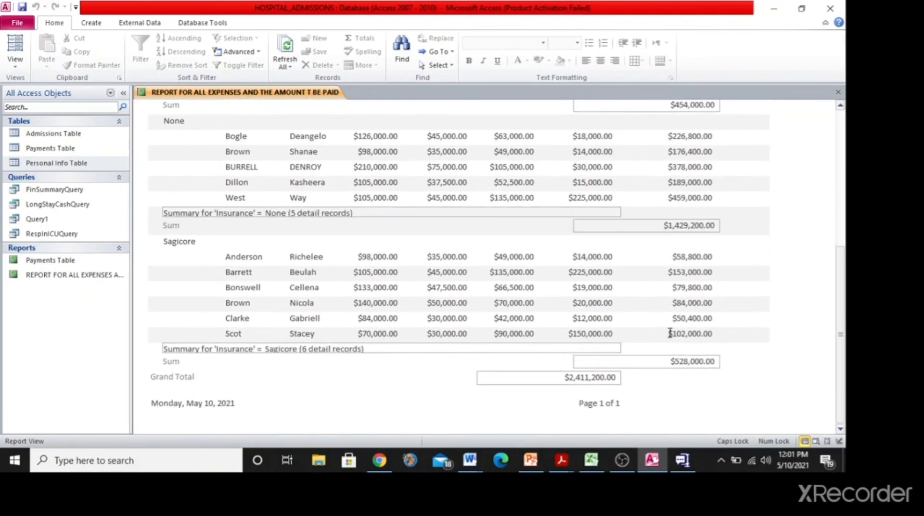
scroll(670, 333, up, 13)
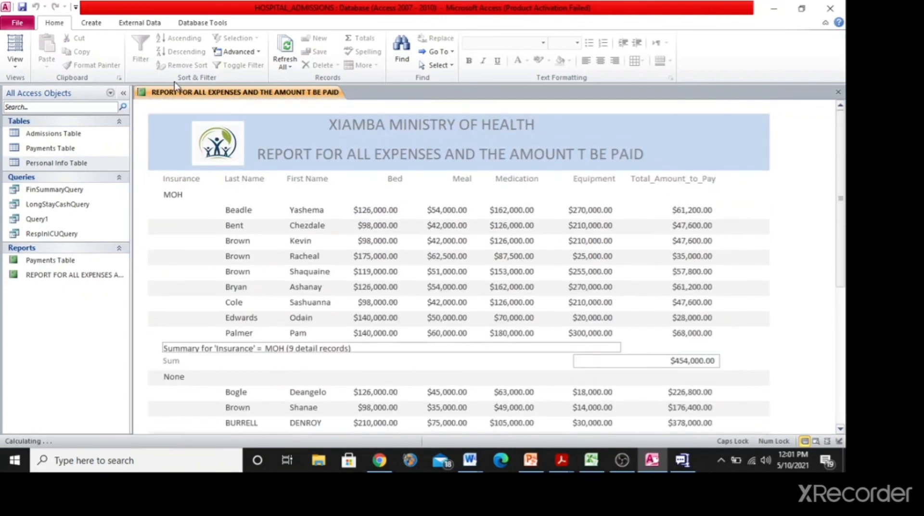
click(839, 92)
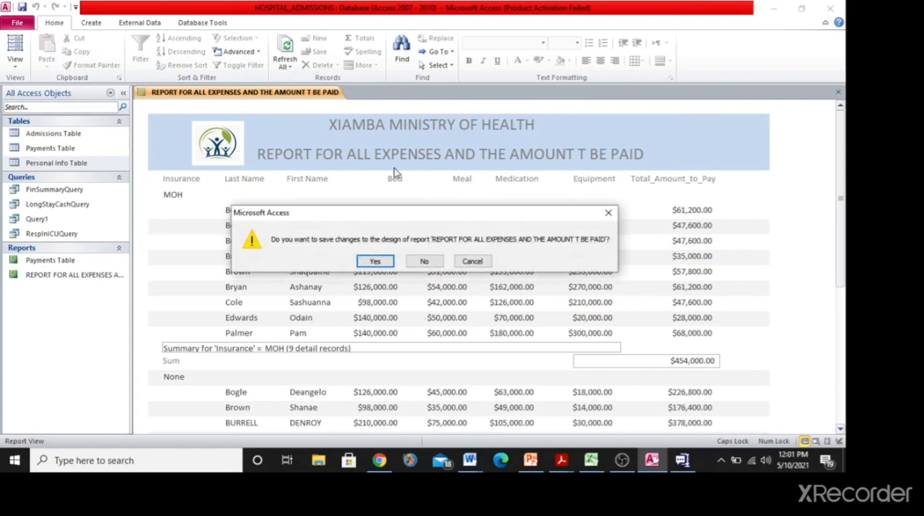
click(368, 261)
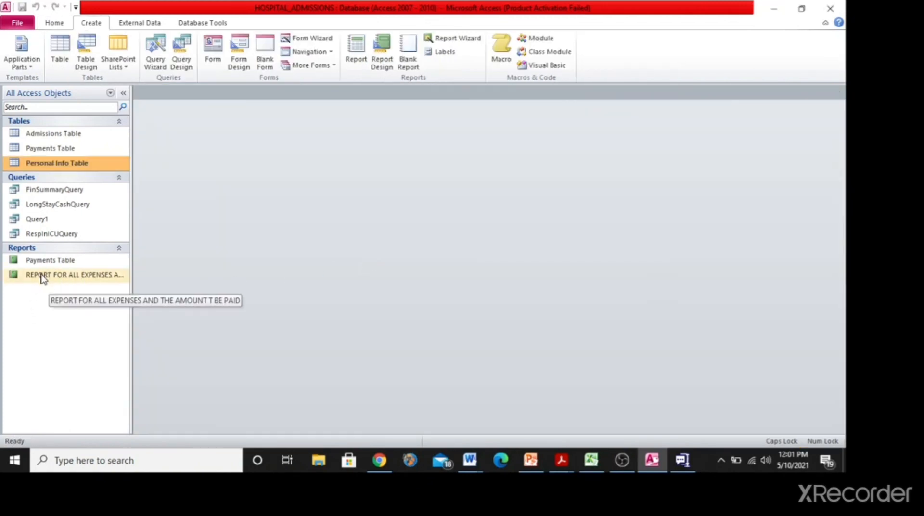
click(63, 137)
click(60, 150)
click(62, 162)
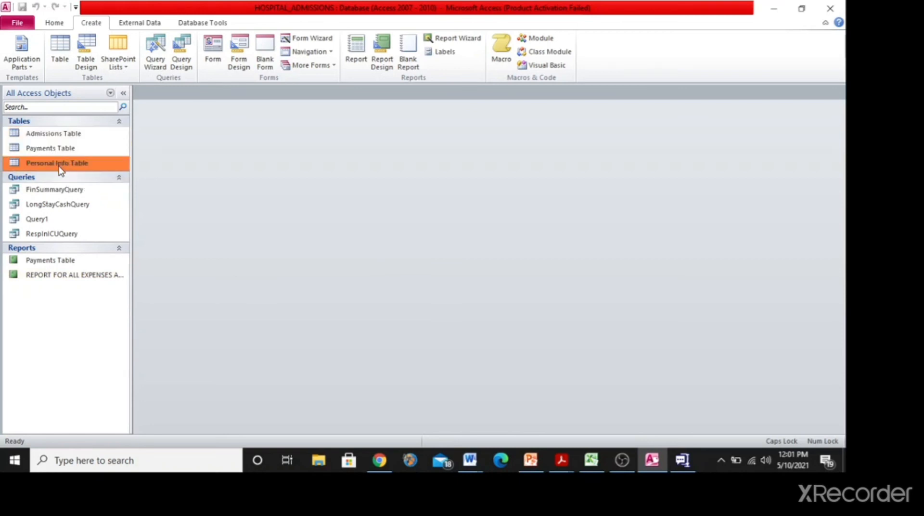
Delete the leftover query Query1 from the database
click(63, 191)
click(66, 204)
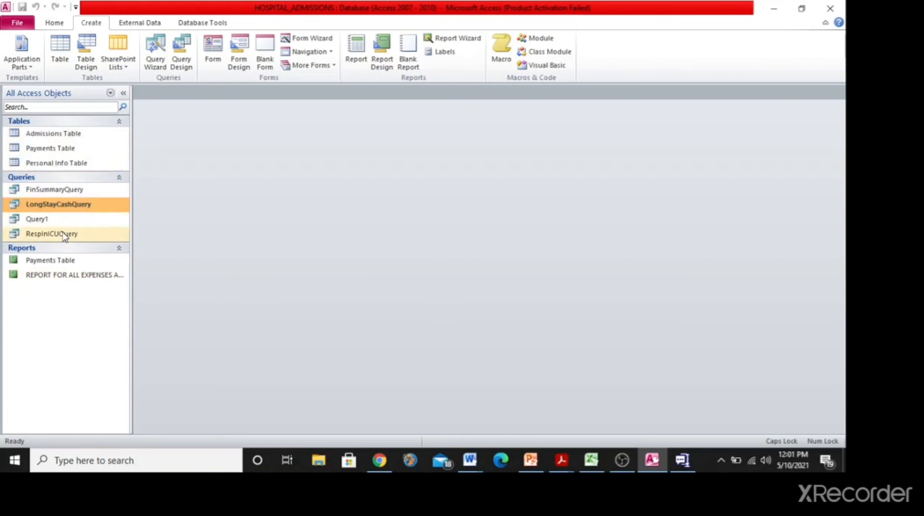
click(63, 234)
click(43, 217)
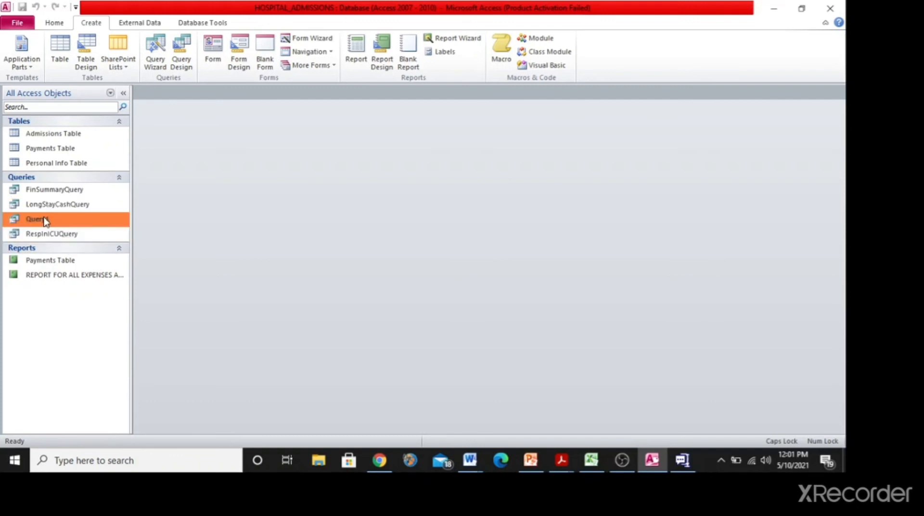
right_click(45, 223)
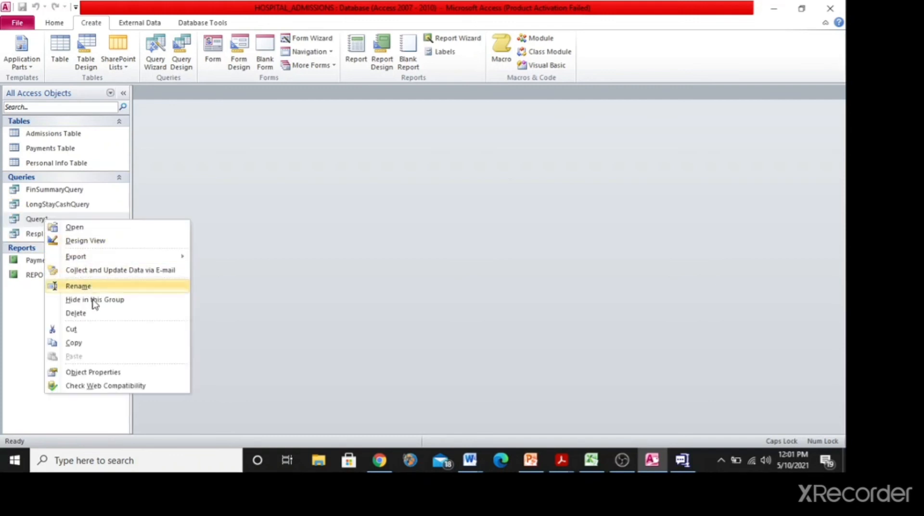
click(103, 314)
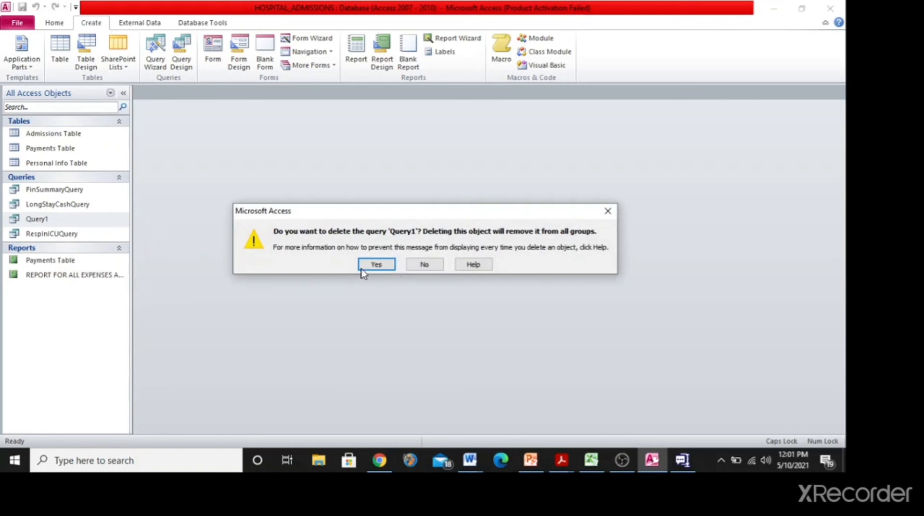
click(379, 266)
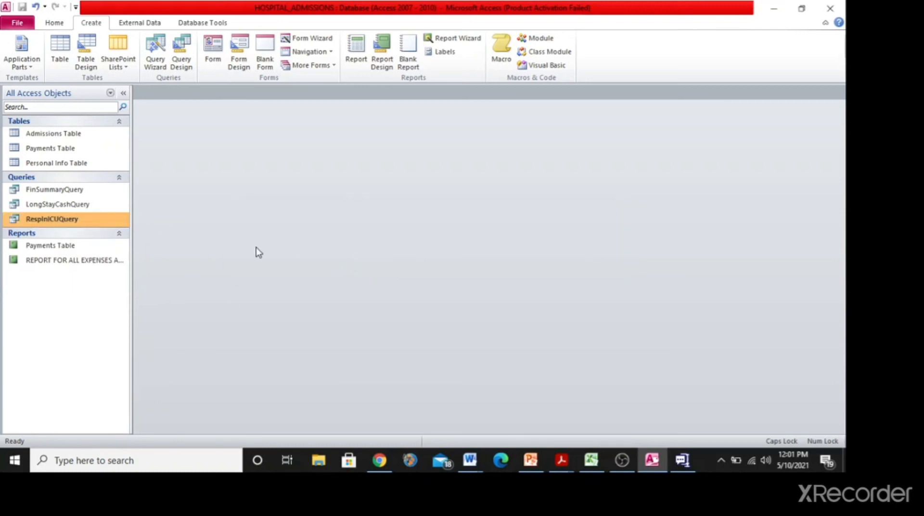
Delete the unneeded Payments Table report, keeping the table of the same name
click(52, 247)
right_click(52, 246)
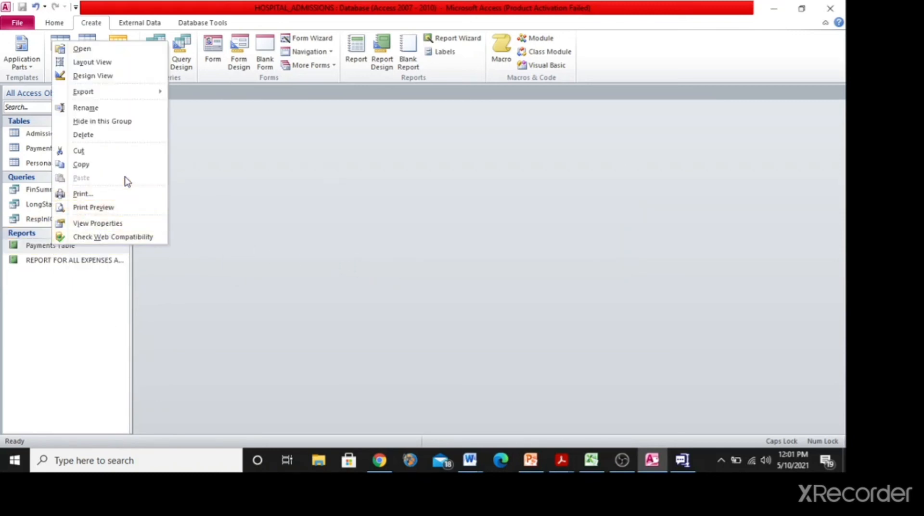
click(144, 135)
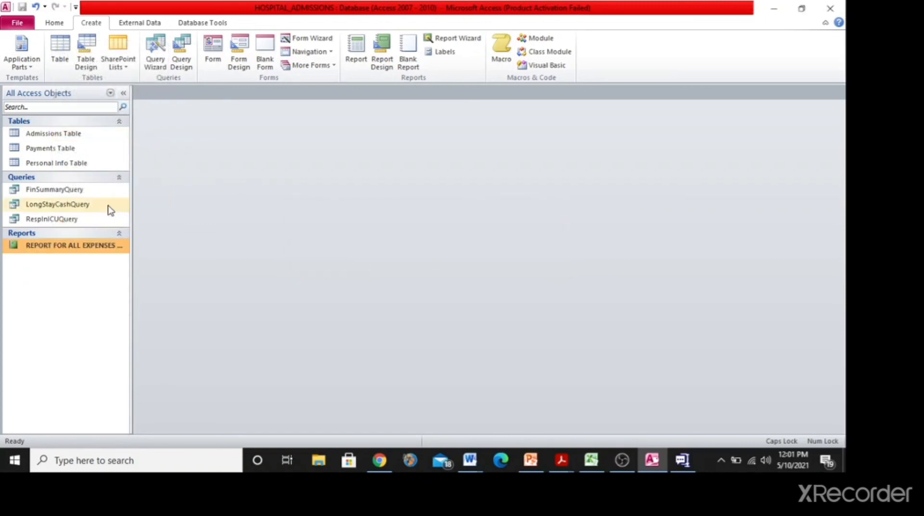
Review the database's remaining tables, queries and expenses report one after another in the object list
click(62, 134)
click(62, 149)
click(67, 163)
click(71, 189)
click(72, 205)
click(69, 219)
click(79, 245)
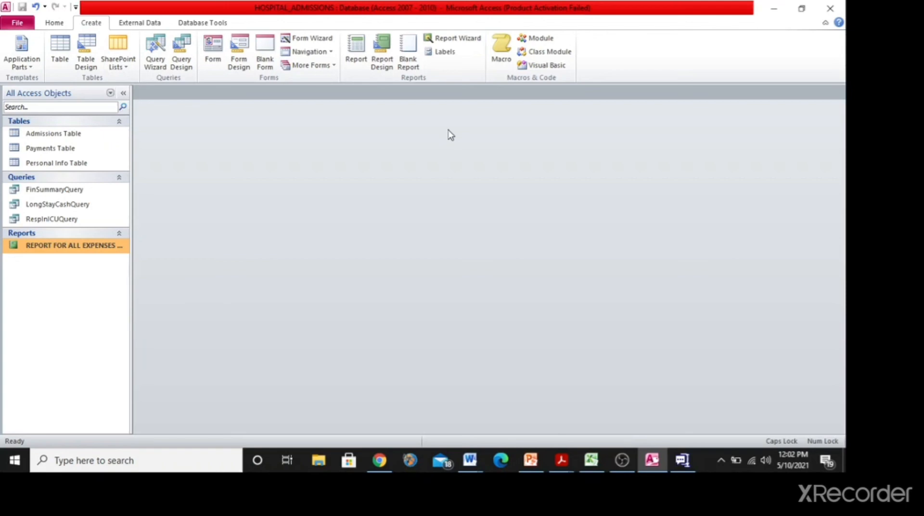
key(alt+Tab)
key(alt+Tab)
key(alt+Tab)
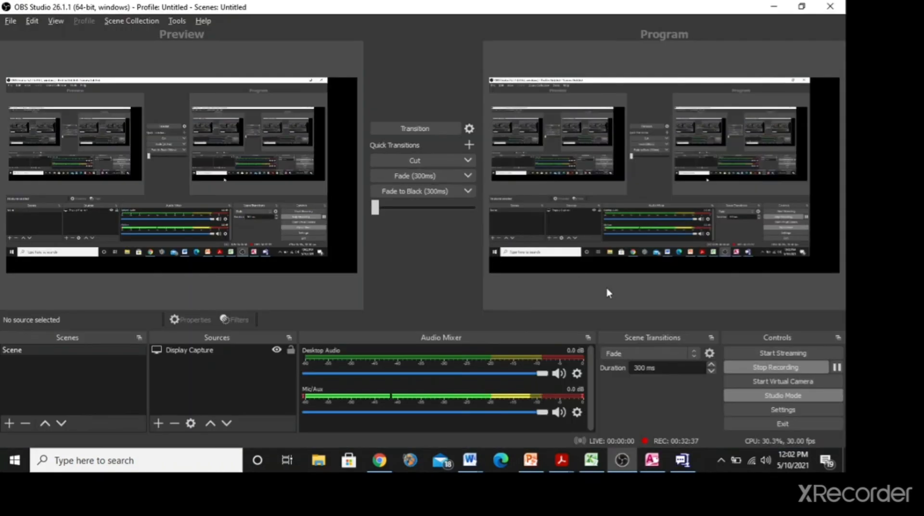